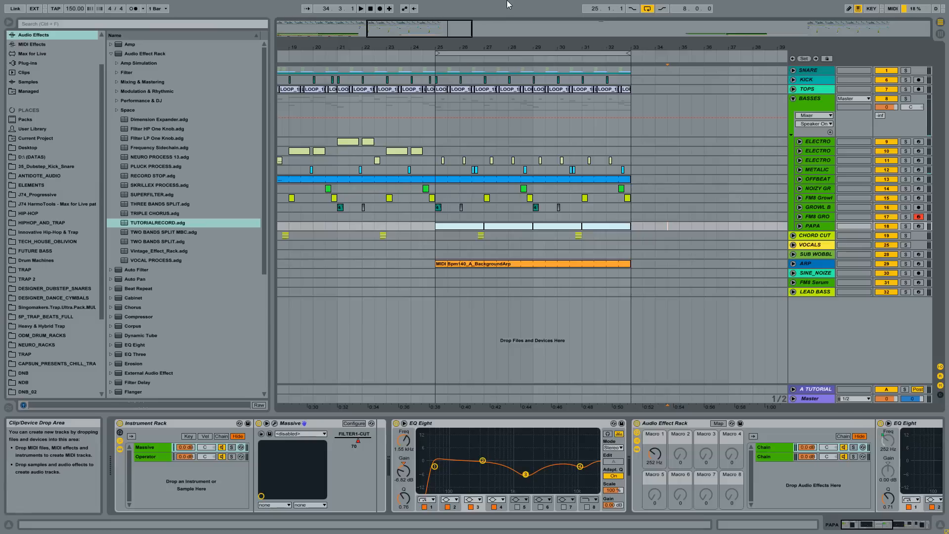
Step: Select the looped section from bar 25 to bar 33 across the arrangement and play it
mouse_move(537, 47)
left_mouse_down()
mouse_move(537, 62)
mouse_move(538, 47)
left_mouse_up()
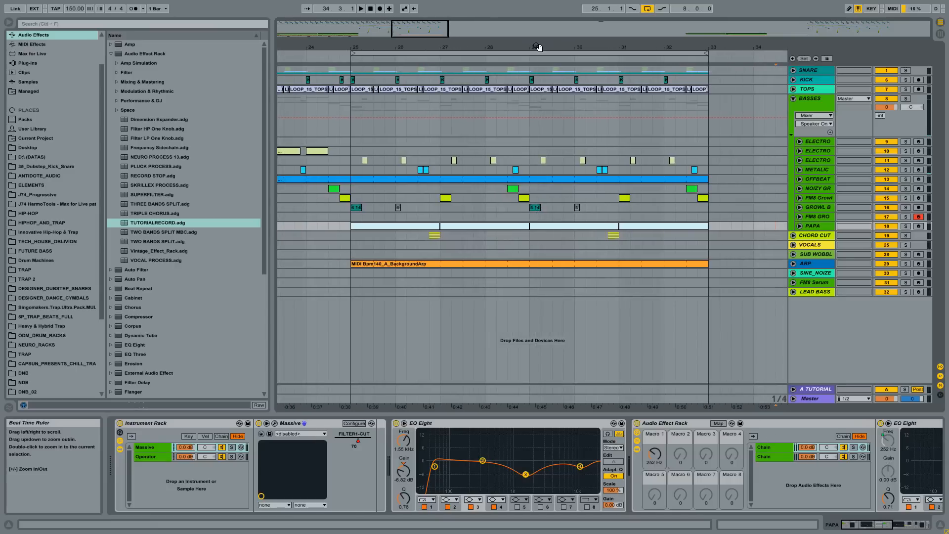
left_click(514, 190)
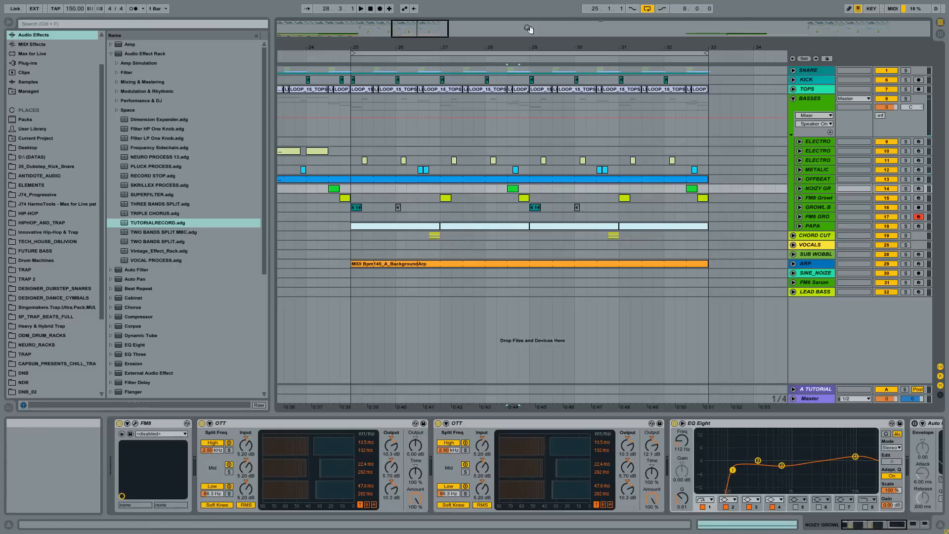
left_click_drag(531, 47, 531, 43)
left_click(532, 53)
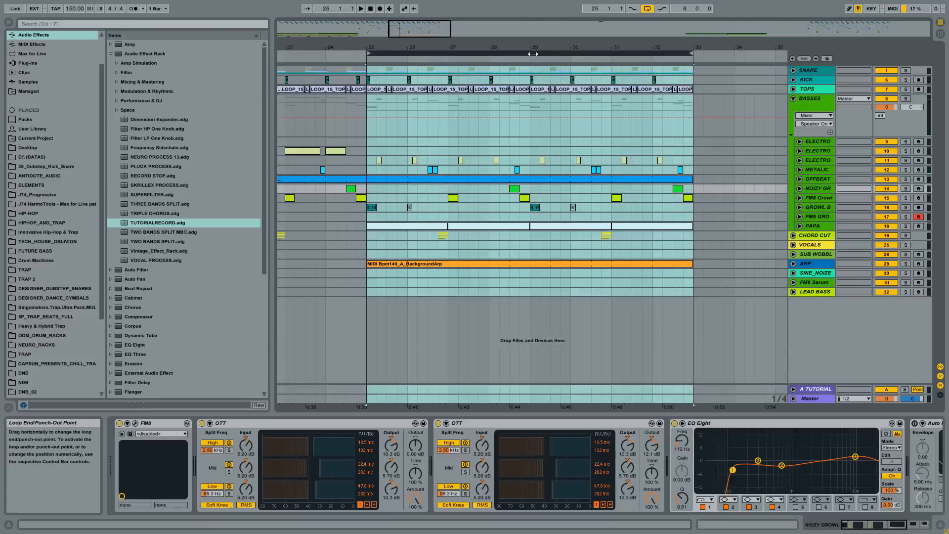
key("space")
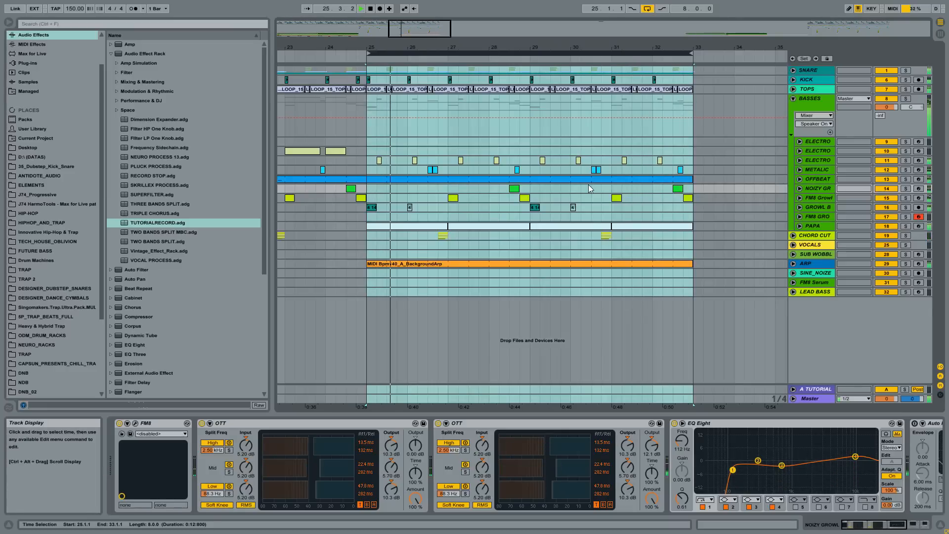
Step: Solo the NOIZY GR, FM8 Growl and GROWL B tracks and play their selected clips from 28.3.1 to 29.2.1
left_click(514, 188)
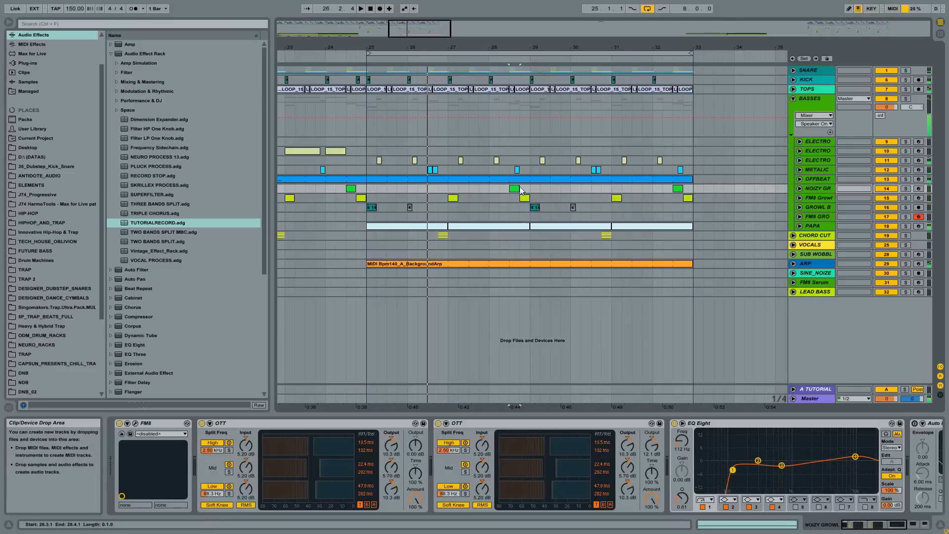
left_click_drag(521, 190, 539, 218)
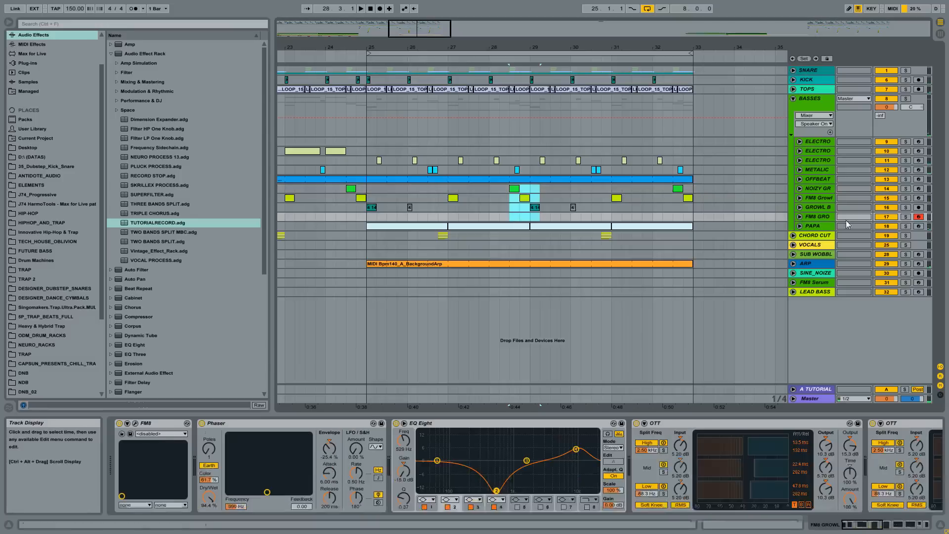
left_click(819, 189)
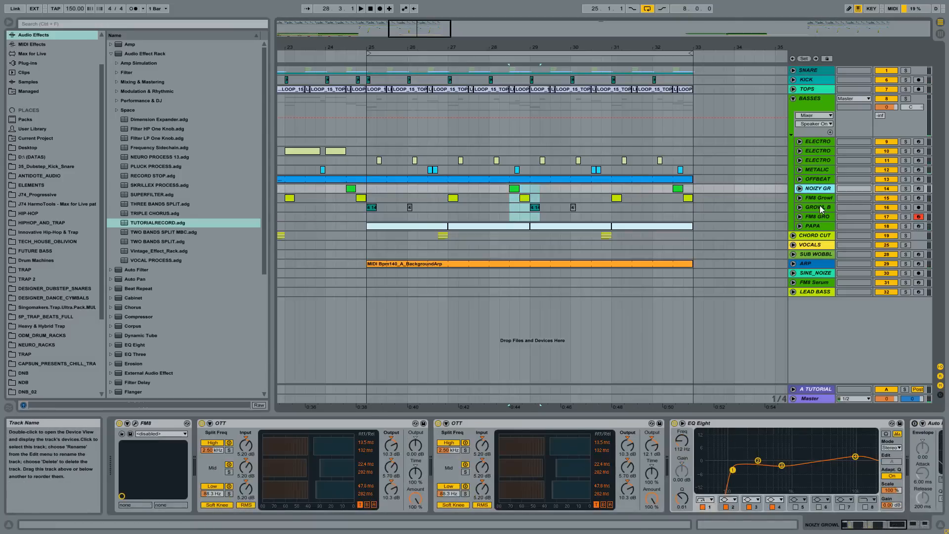
left_click(820, 207, "shift")
left_click(905, 207)
key("space")
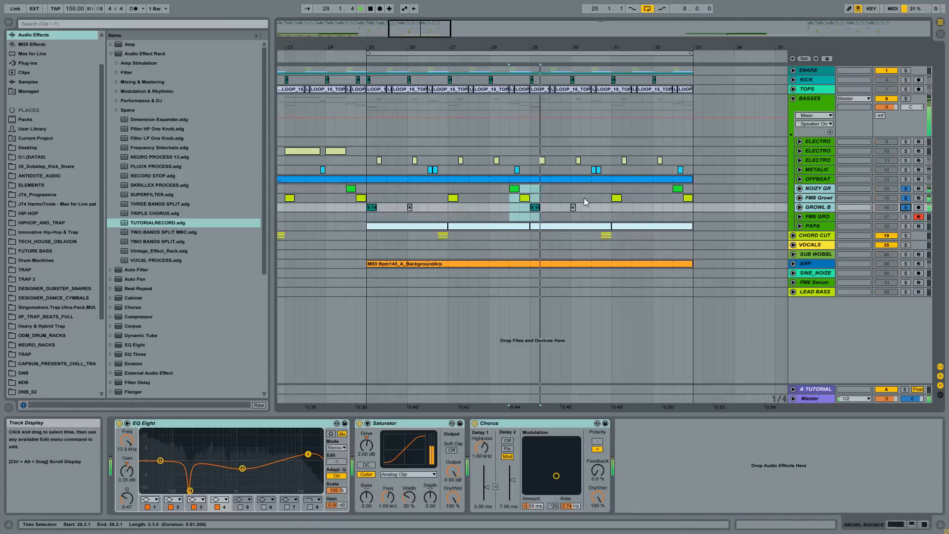
key("space")
key("space")
key("space")
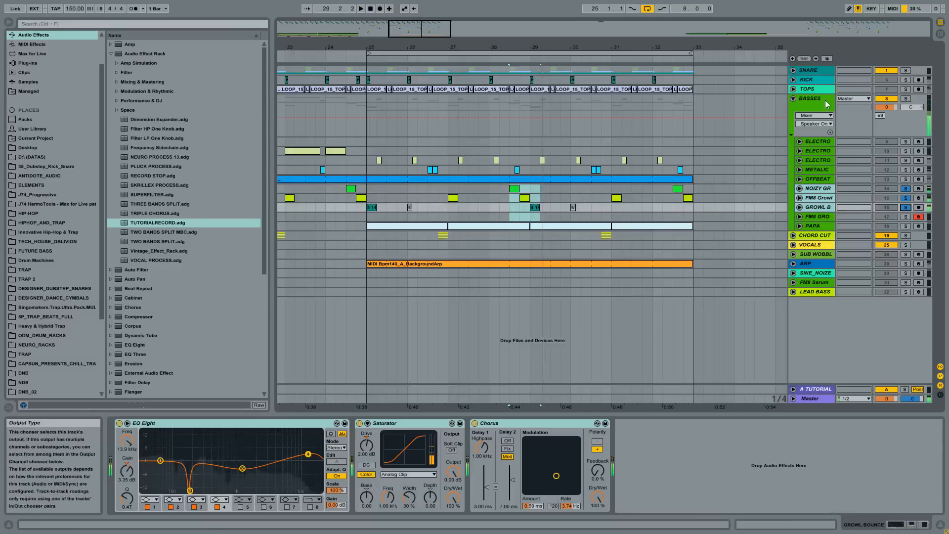
Step: Examine the device chains of the BASSES group and of the three growl tracks, ending on NOIZY GR
left_click(827, 104)
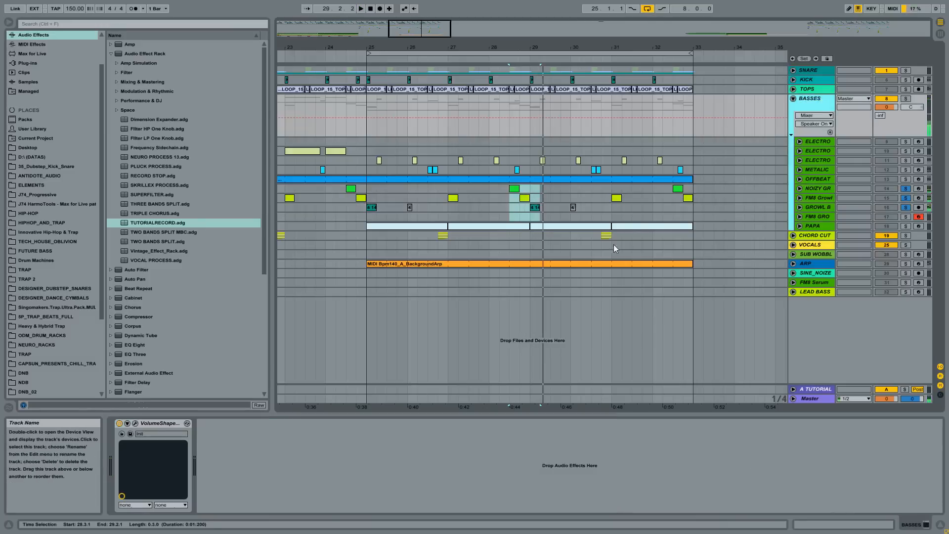
left_click(514, 189)
left_click(536, 210, "shift")
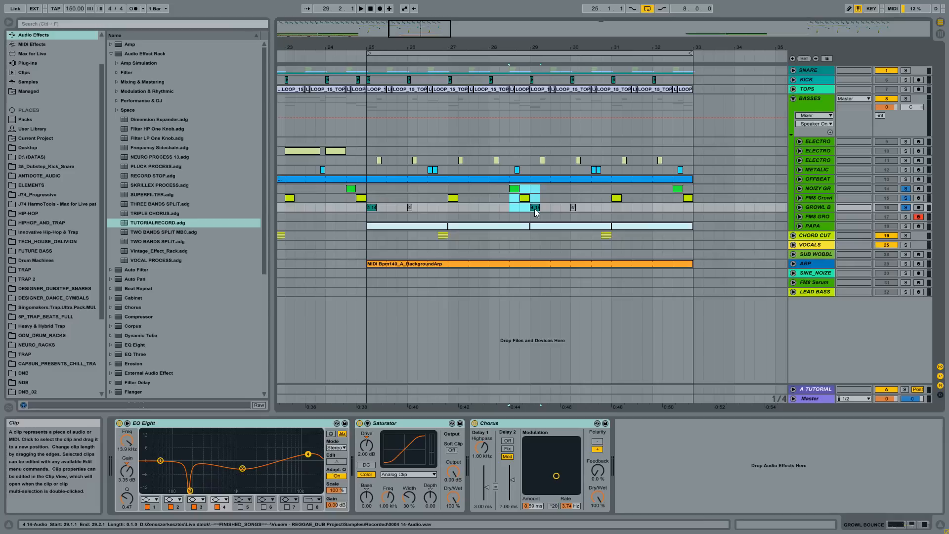
left_click(526, 198)
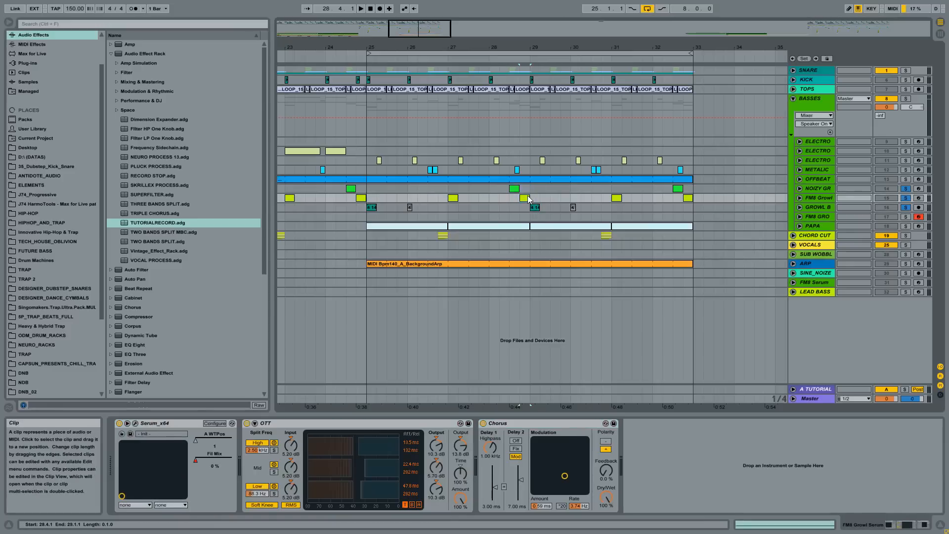
left_click(818, 189)
Step: Preview REGGAE_DUB3.wav from the REGGAE_DUB project folder on the D: drive
left_click_drag(442, 47, 536, 30)
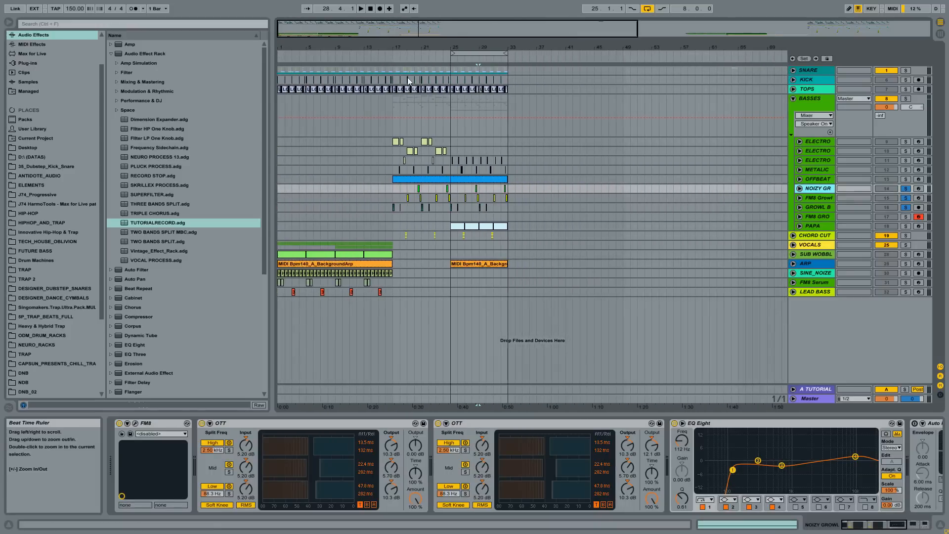
left_click(31, 157)
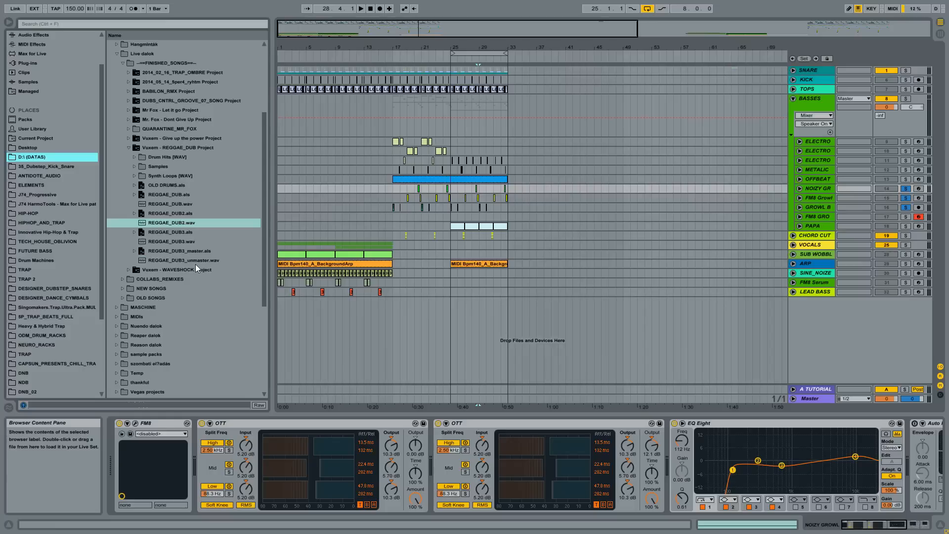
left_click(186, 241)
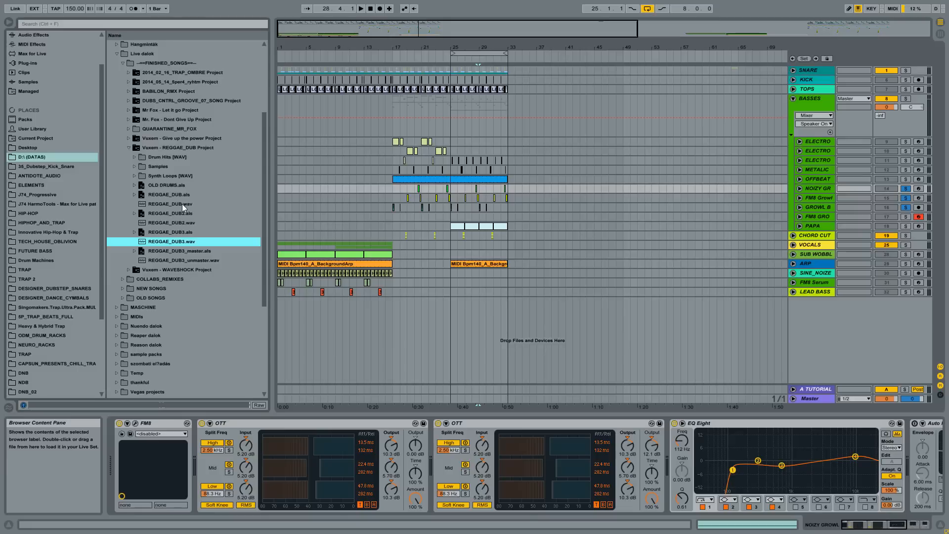
Step: Unsolo the growl tracks and play the full arrangement from bar 1
left_click(290, 255)
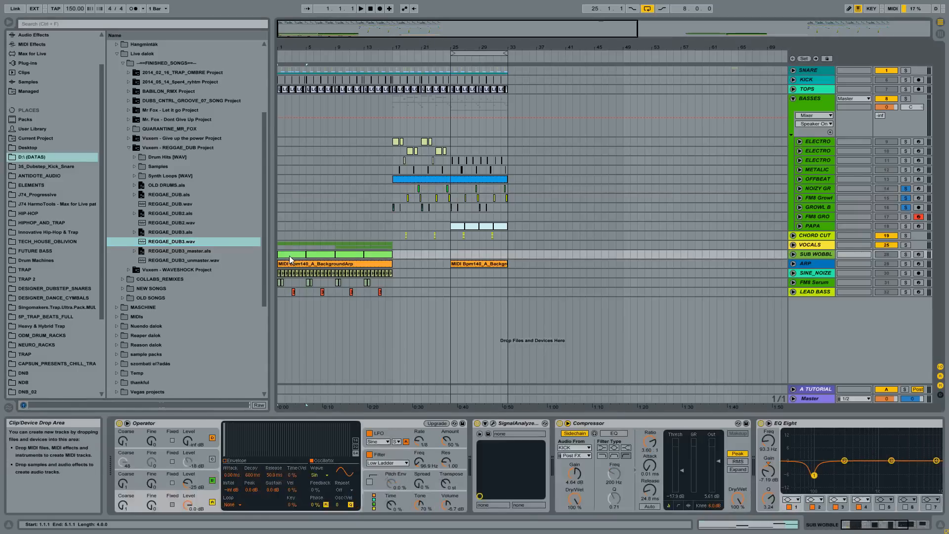
left_click(903, 207)
left_click(904, 208)
key("space")
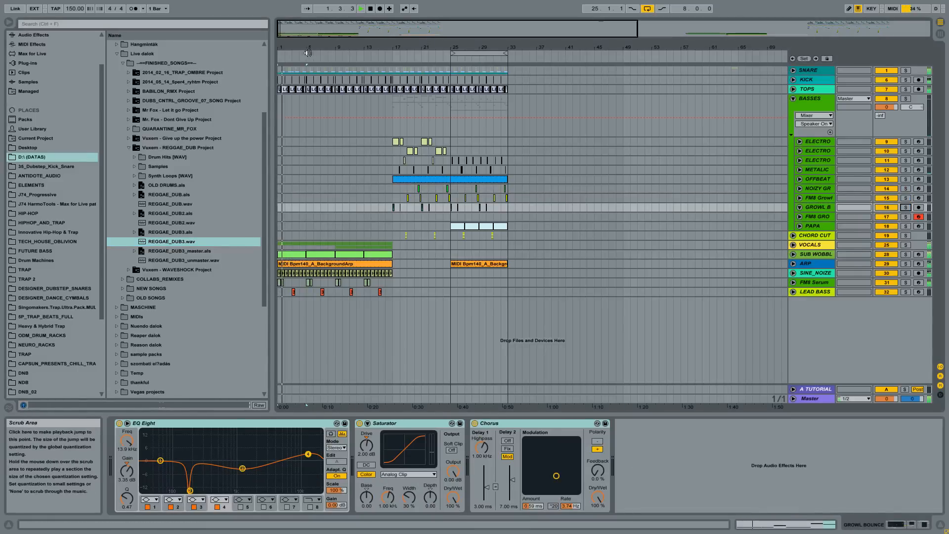
left_click_drag(293, 49, 294, 62)
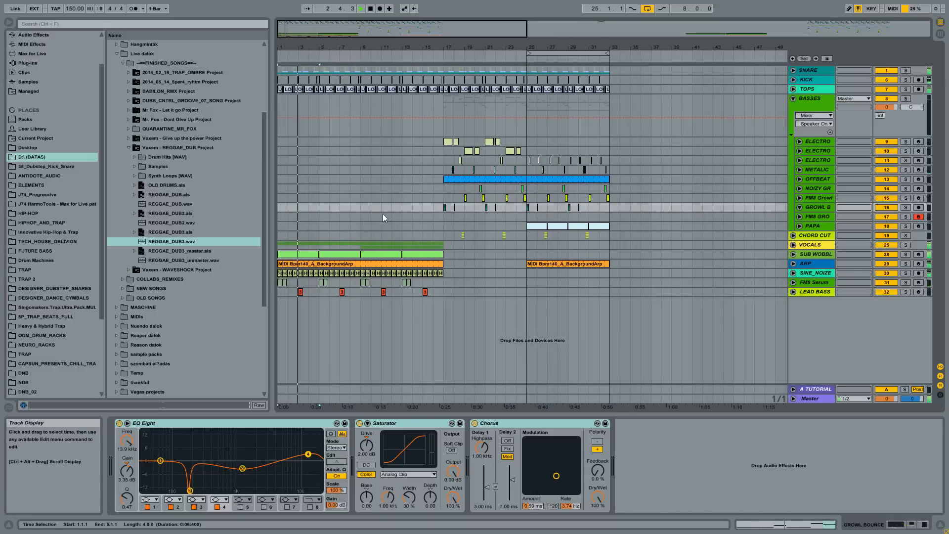
left_click(373, 254)
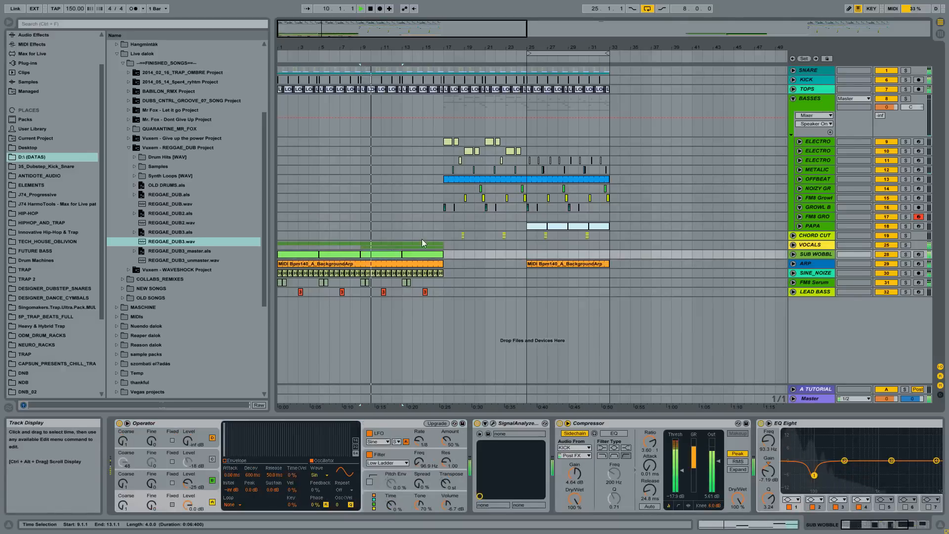
left_click(433, 195)
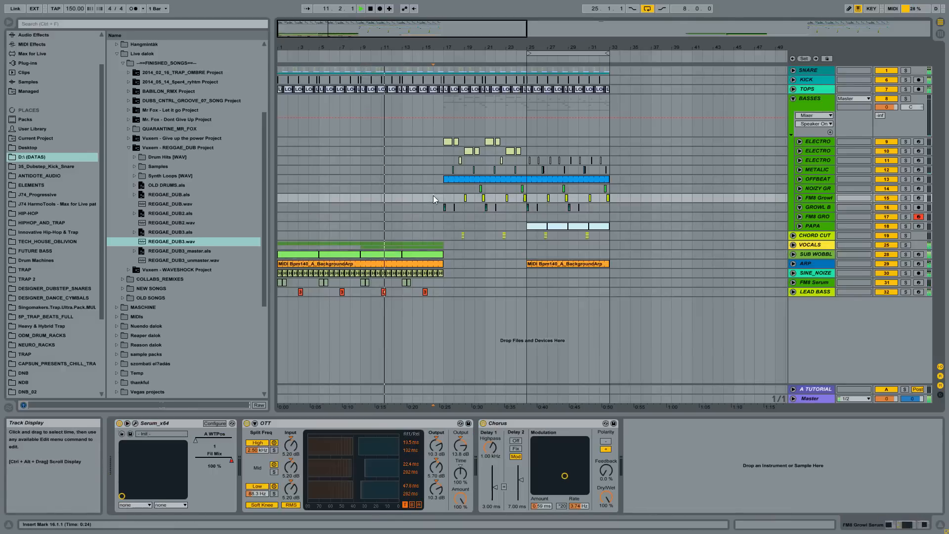
Step: Preview REGGAE_DUB2.wav from the project folder and raise the Master track's preview volume
left_click(162, 223)
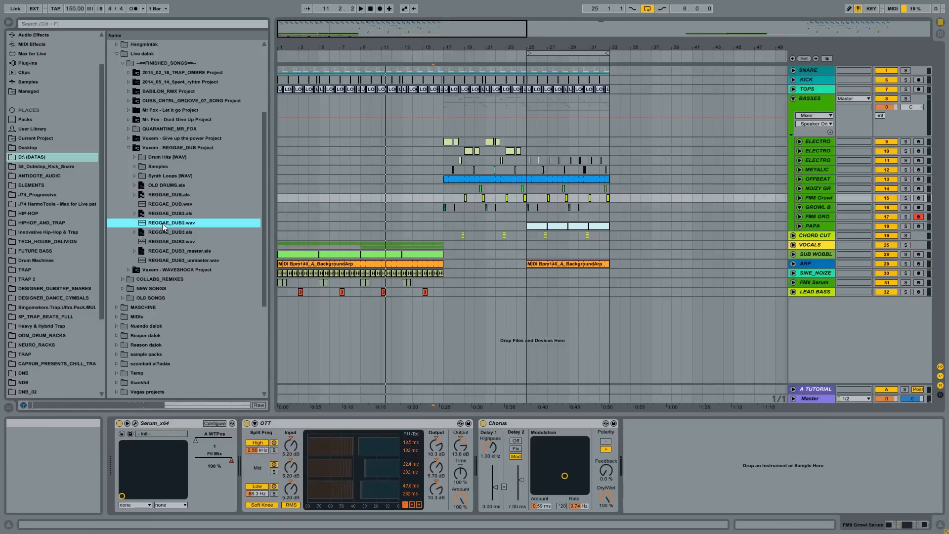
left_click_drag(908, 399, 908, 377)
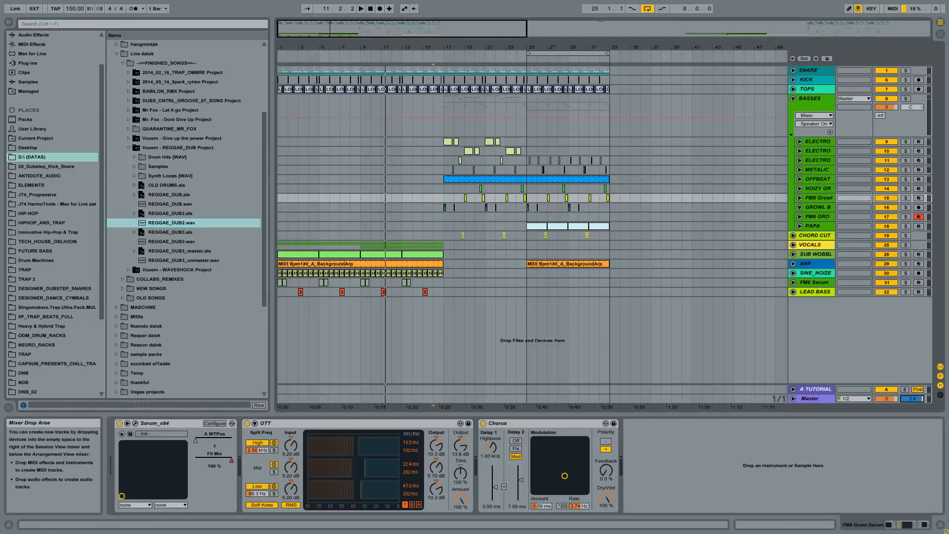
left_click(179, 223)
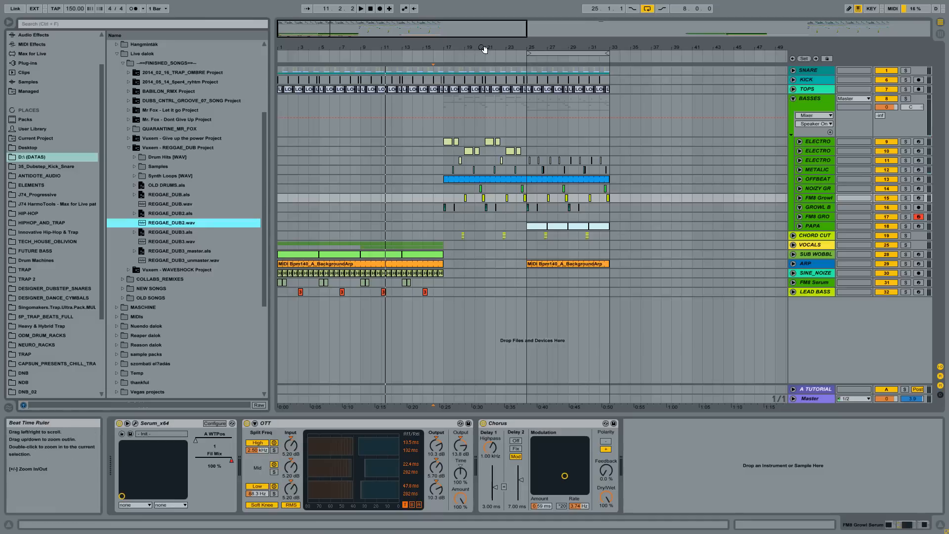
Step: Solo the NOIZY GR, FM8 Growl and GROWL B tracks and play from the NOIZY GR clip at bar 28.3
left_click_drag(374, 59, 375, 45)
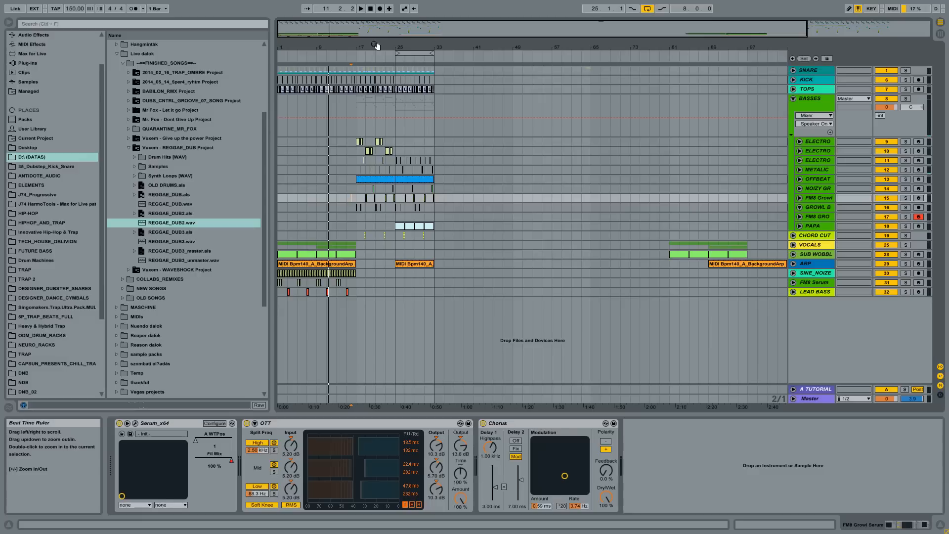
left_click_drag(415, 45, 444, 45)
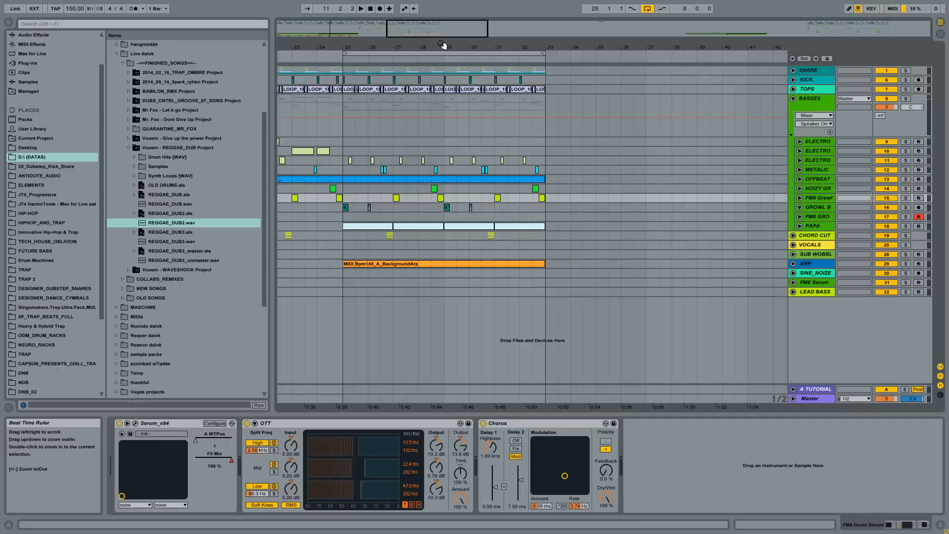
left_click_drag(390, 44, 436, 42)
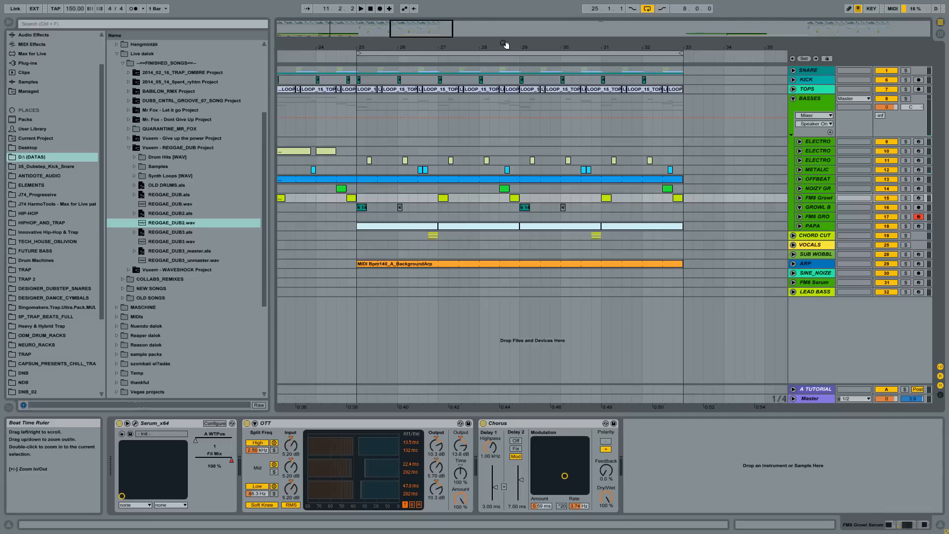
left_click_drag(503, 44, 504, 45)
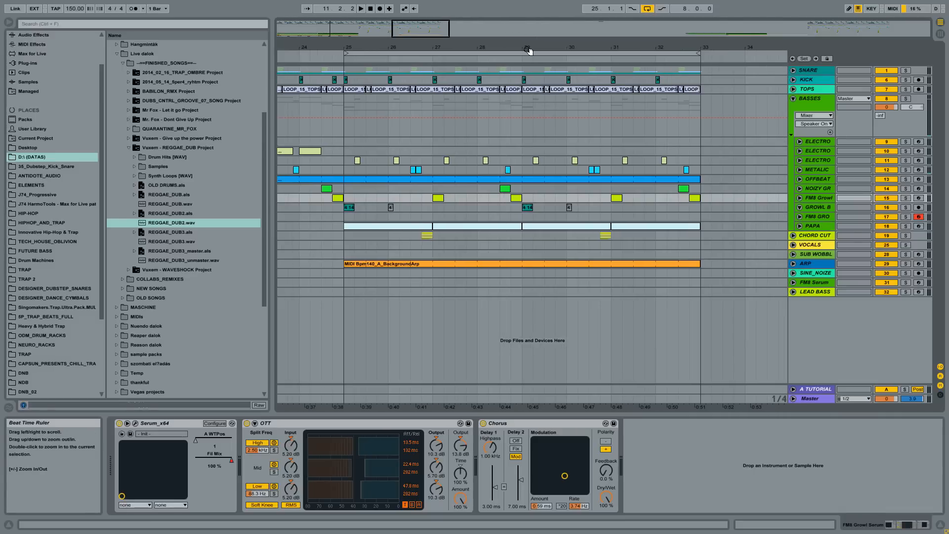
left_click(505, 190)
left_click(809, 191)
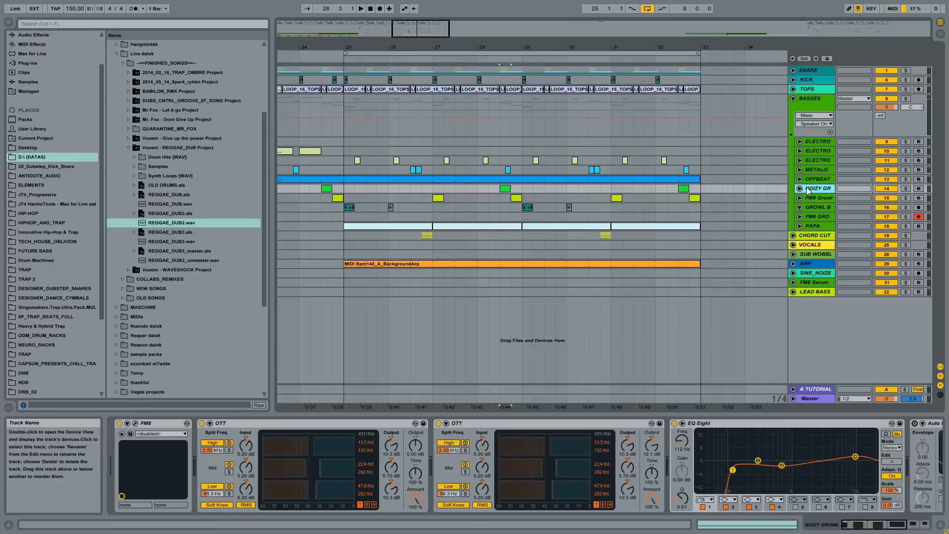
left_click(822, 208, "shift")
left_click(904, 189)
key("space")
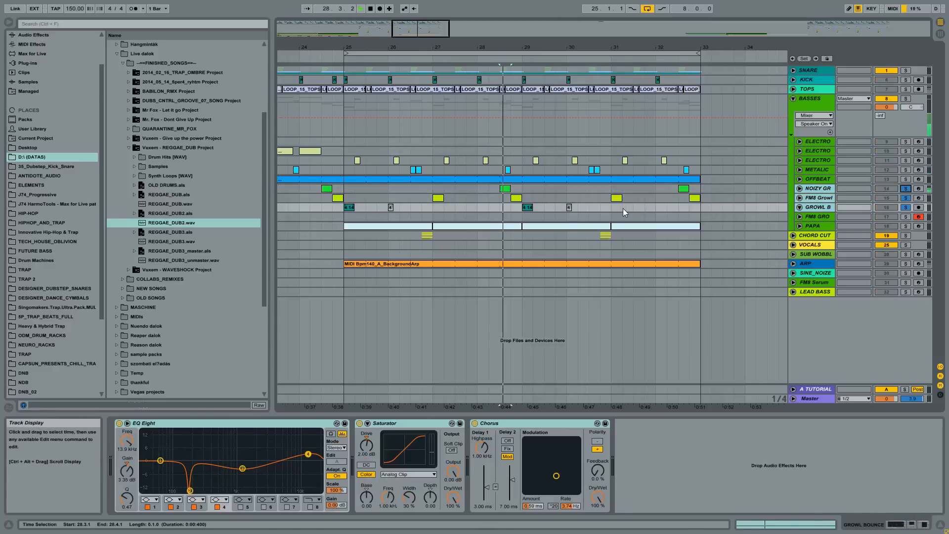
Step: Unfold the FM8 GRO track and solo it instead of the other growl tracks
left_click(816, 217)
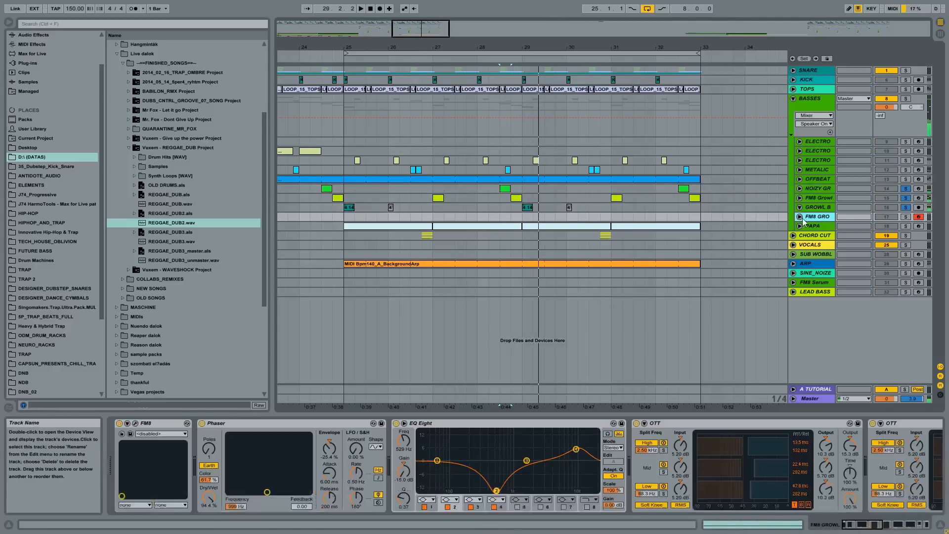
left_click(799, 216)
left_click(905, 217)
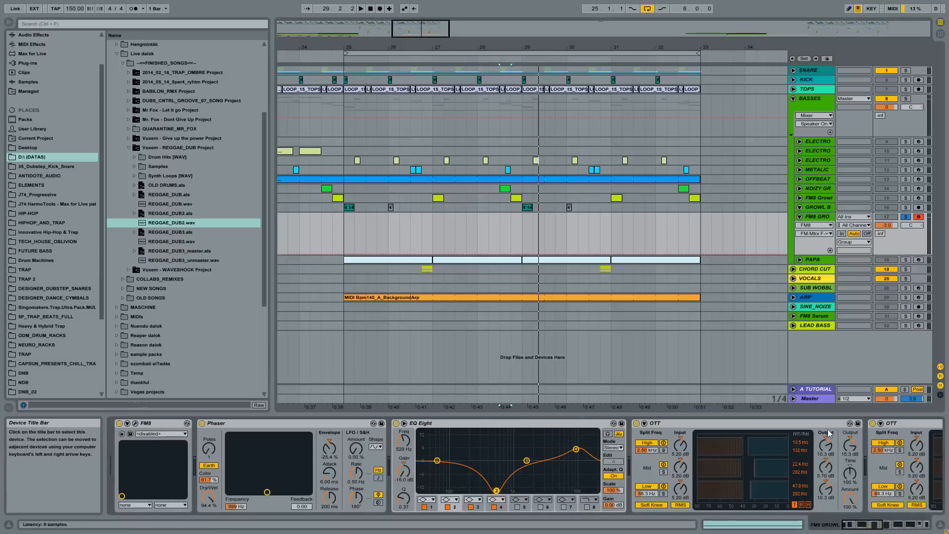
Step: Collapse the Phaser, the first EQ Eight, both OTT devices and the second EQ Eight in the FM8 GRO track's chain
left_click_drag(866, 524, 758, 527)
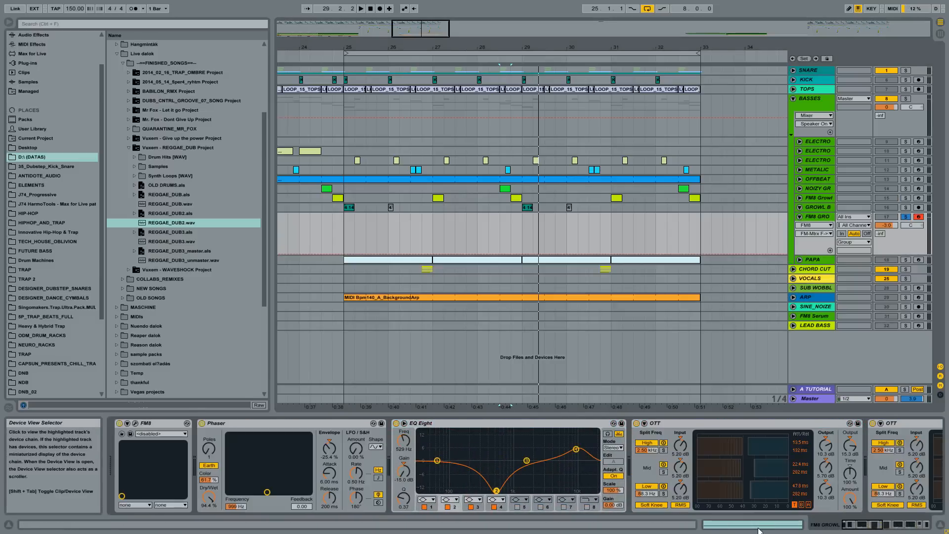
left_click(148, 424)
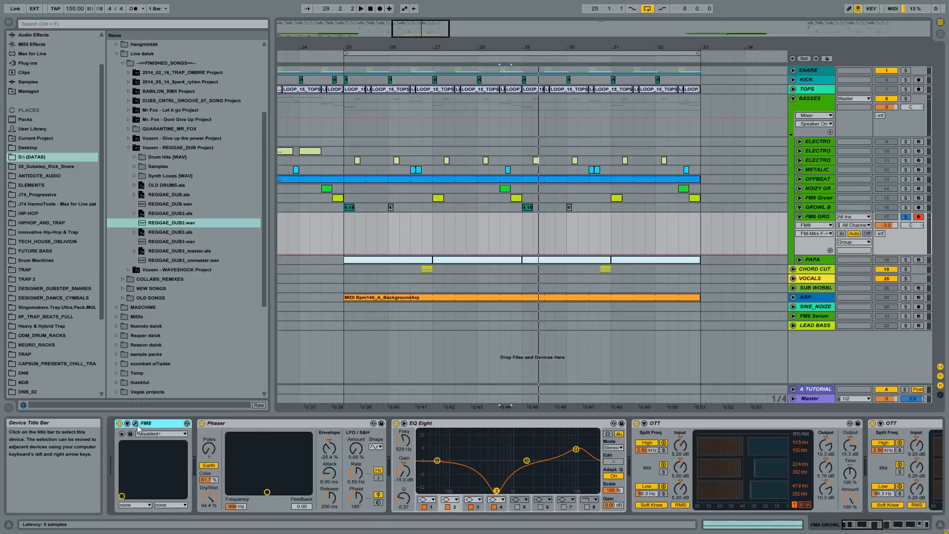
double_click(269, 424)
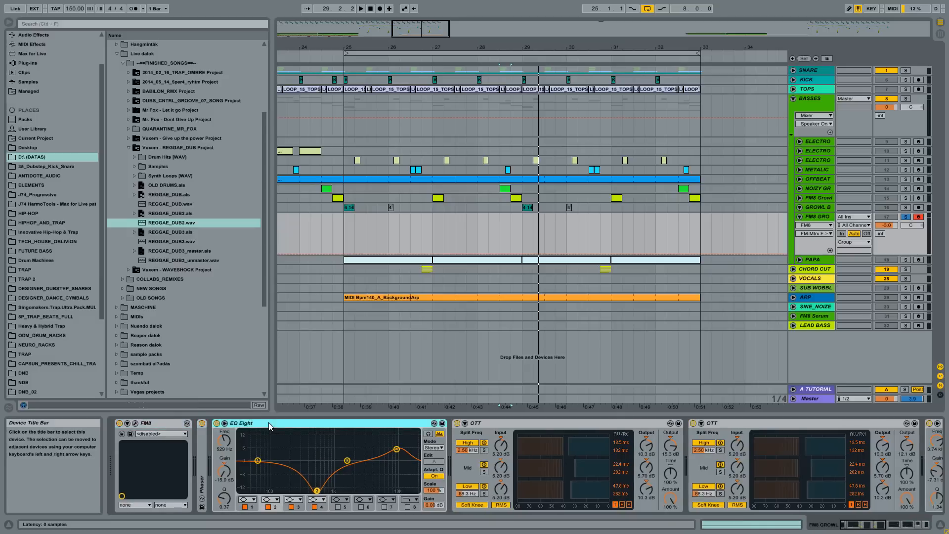
double_click(277, 423)
left_click(299, 424)
double_click(299, 423)
double_click(312, 424)
double_click(329, 424)
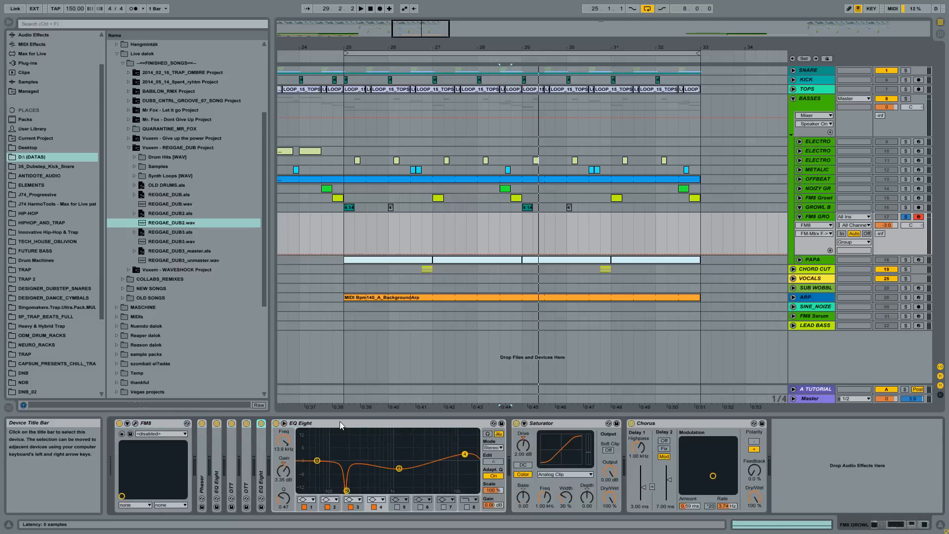
Step: Collapse the third EQ Eight, the Saturator and the Chorus in the FM8 GRO track's device chain
double_click(346, 423)
double_click(351, 424)
double_click(349, 424)
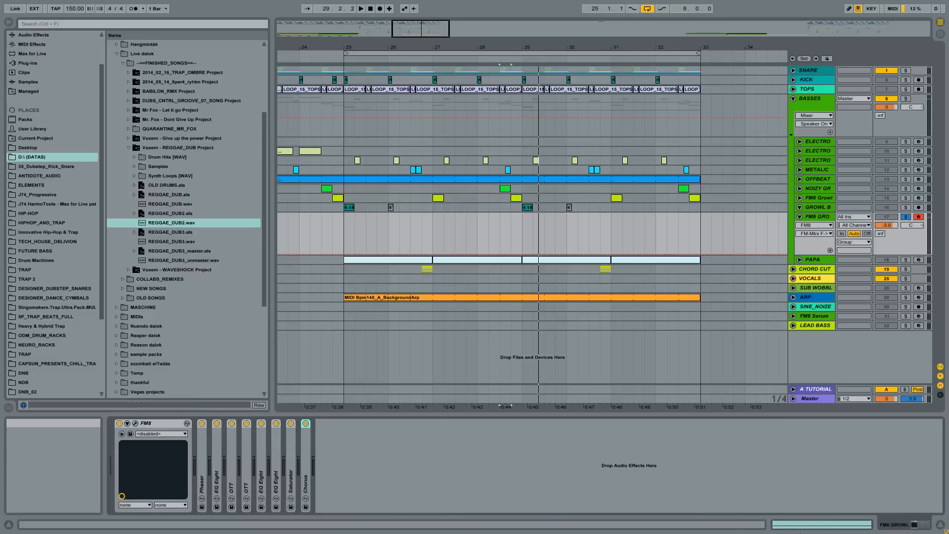
Step: Unfold the Phaser in the FM8 GRO chain to examine its settings, and fold it back up
double_click(202, 465)
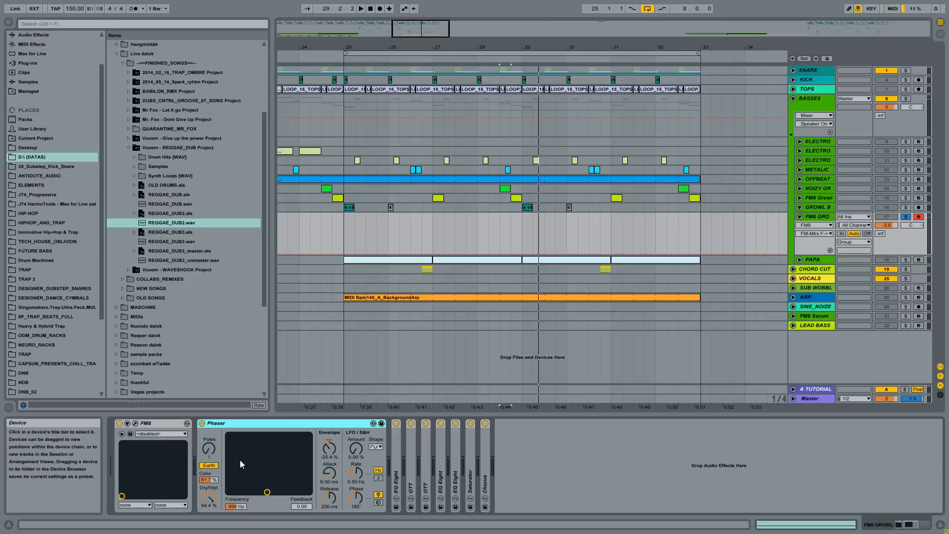
double_click(237, 423)
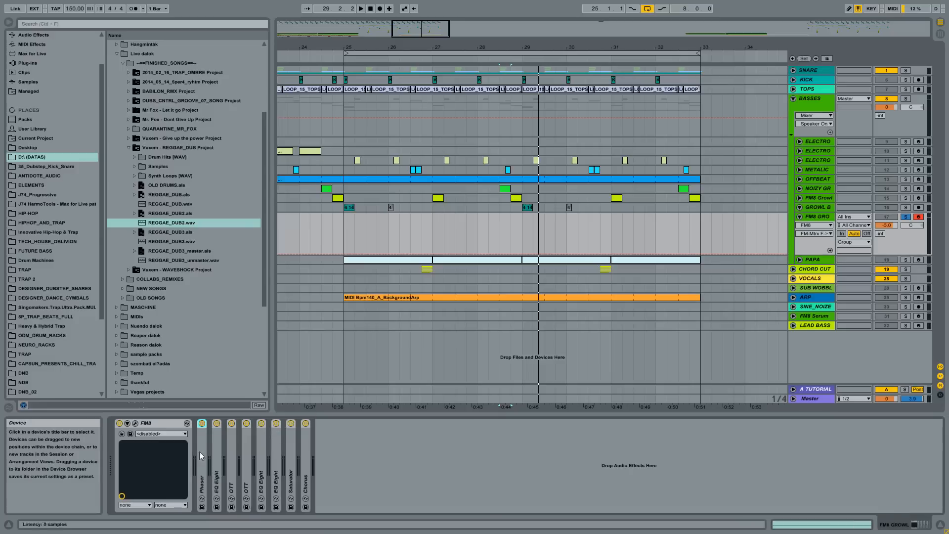
double_click(203, 455)
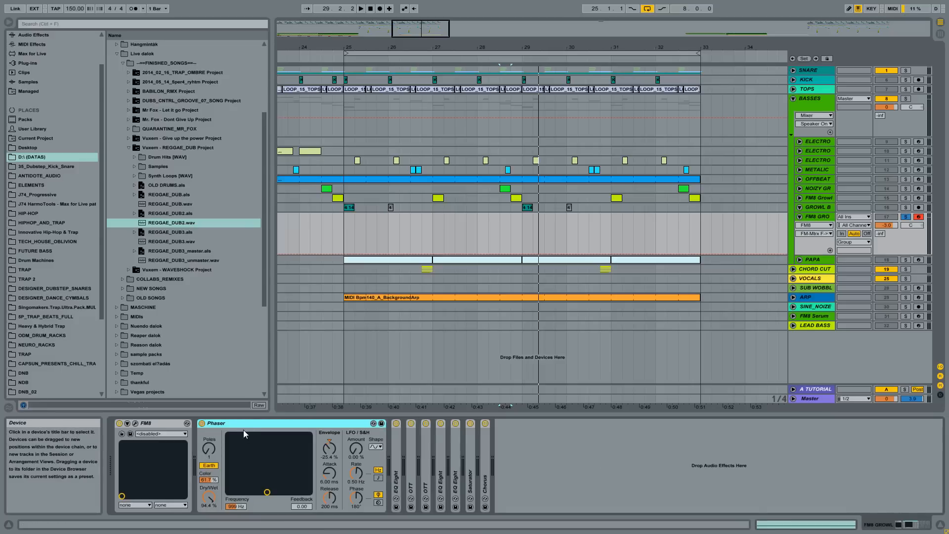
double_click(243, 424)
double_click(203, 455)
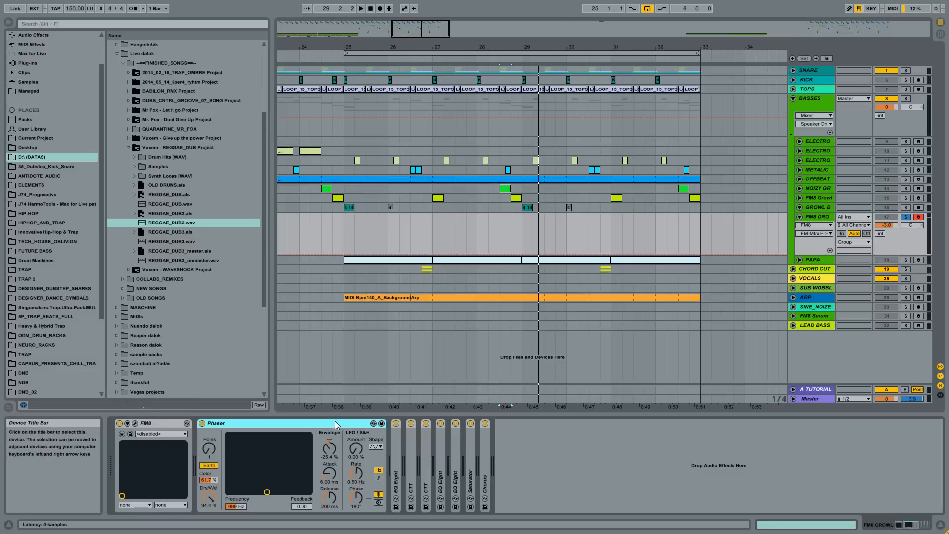
double_click(279, 426)
Step: Unfold the first EQ Eight and compare the growl with that EQ bypassed and re-enabled
double_click(218, 455)
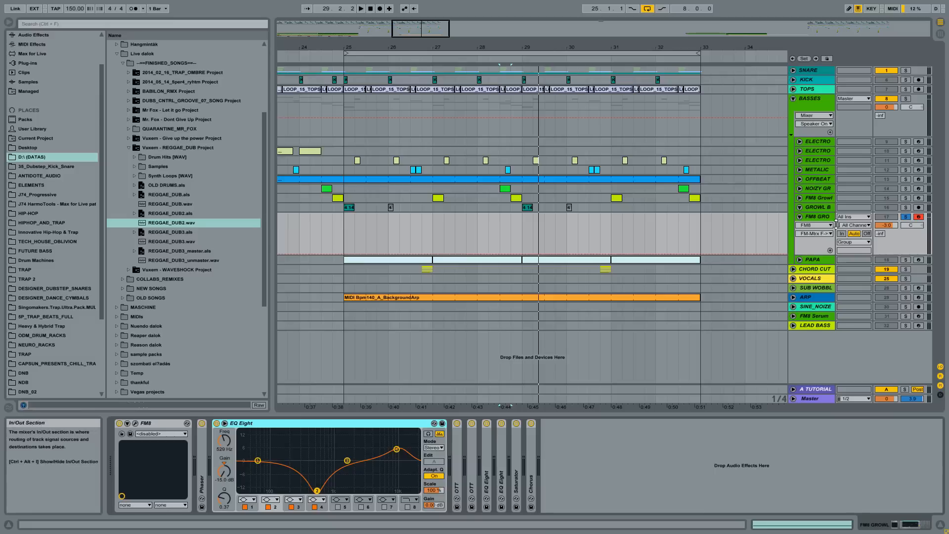
left_click(216, 424)
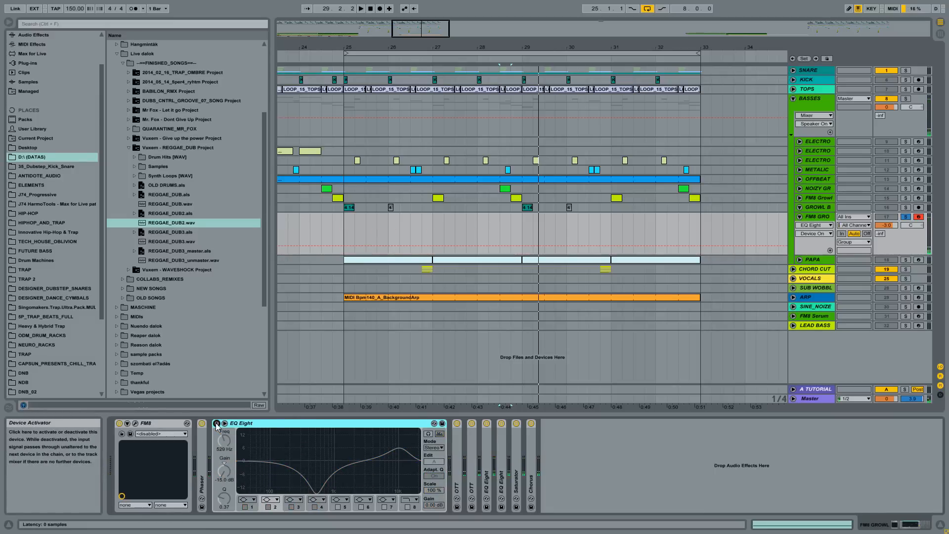
left_click(217, 423)
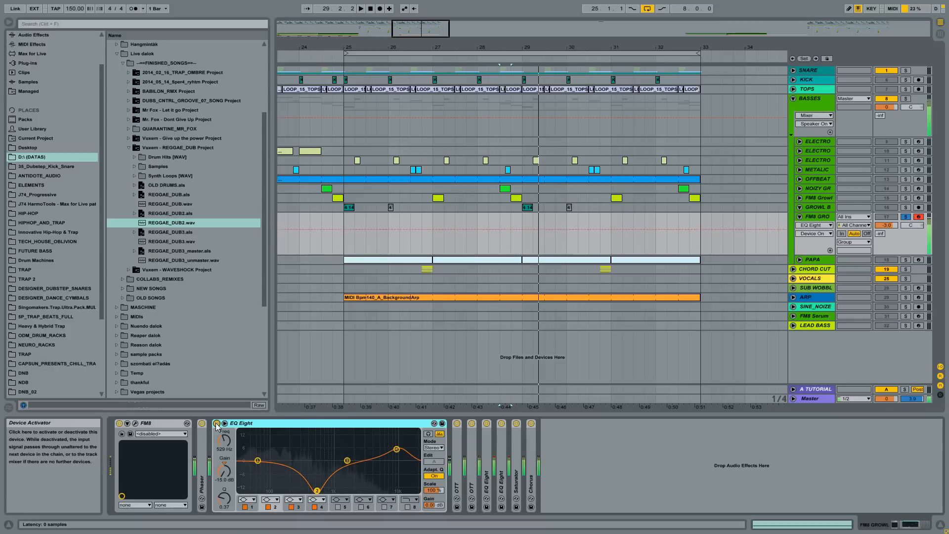
Step: Unfold the second OTT to examine its multiband compression settings, and fold it back up
left_click(458, 462)
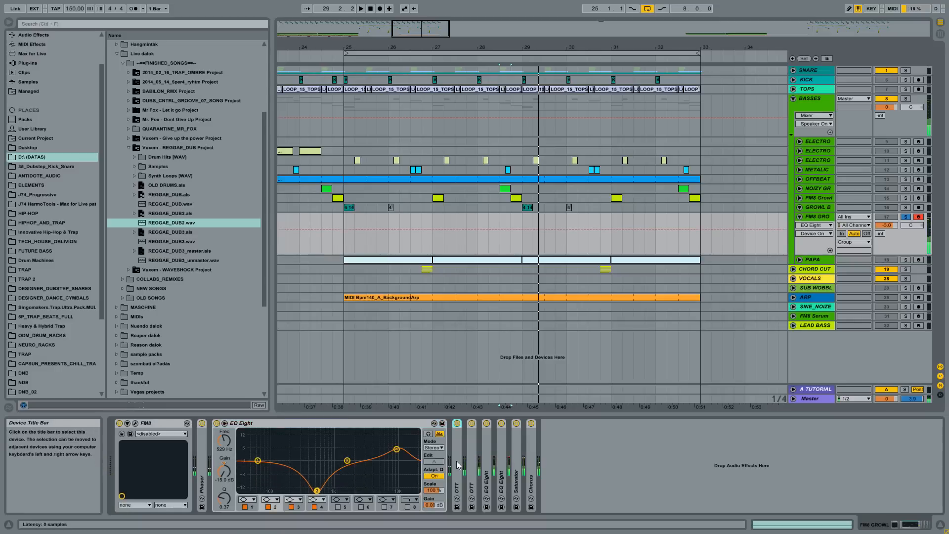
double_click(471, 453)
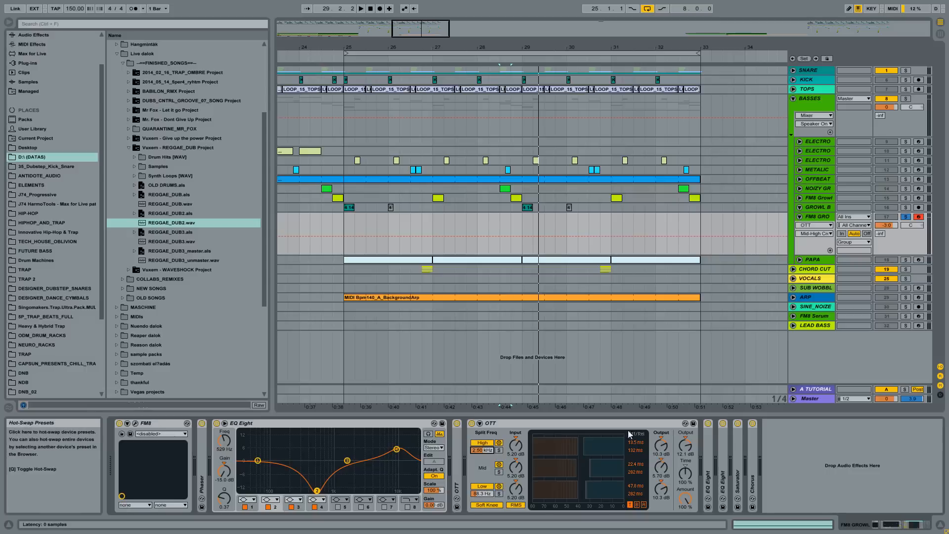
double_click(524, 424)
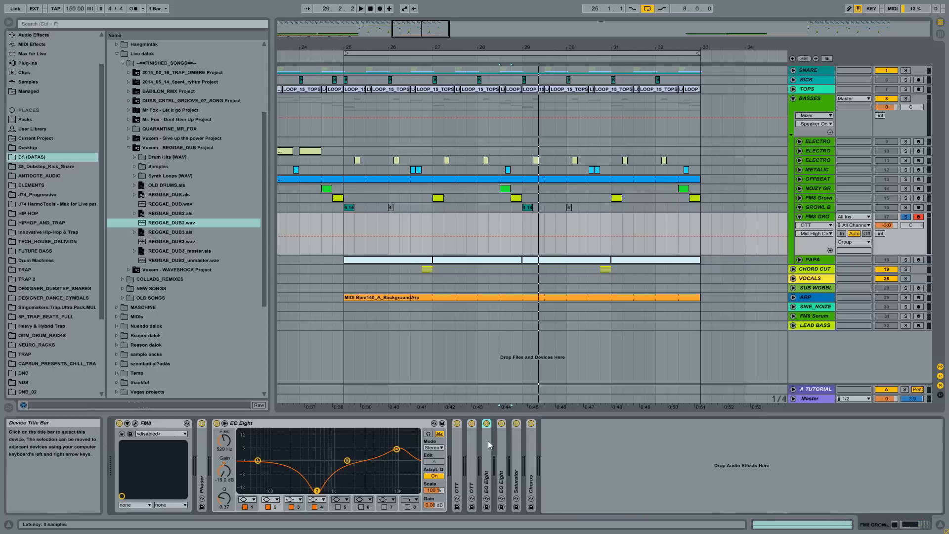
Step: Unfold the second EQ Eight, compare the growl with it bypassed and active, and collapse it again
double_click(487, 442)
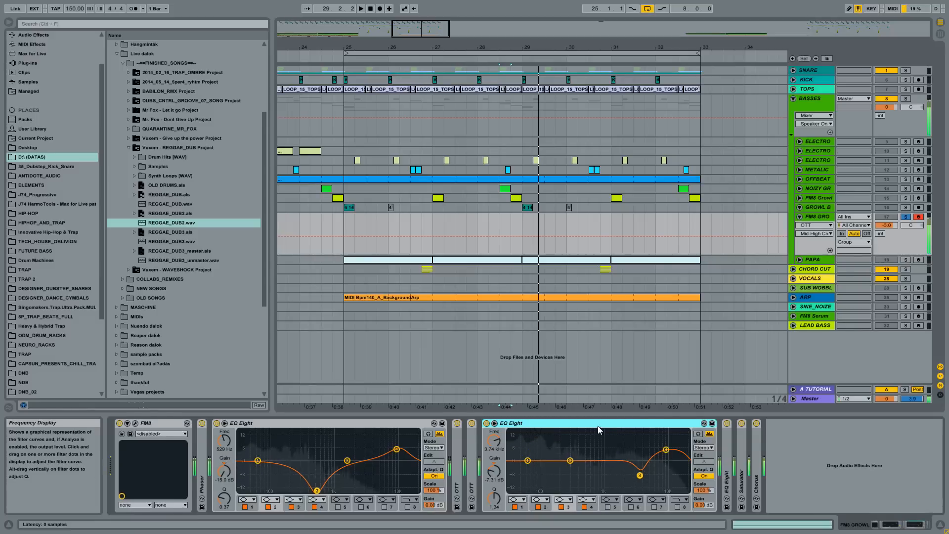
left_click(487, 424)
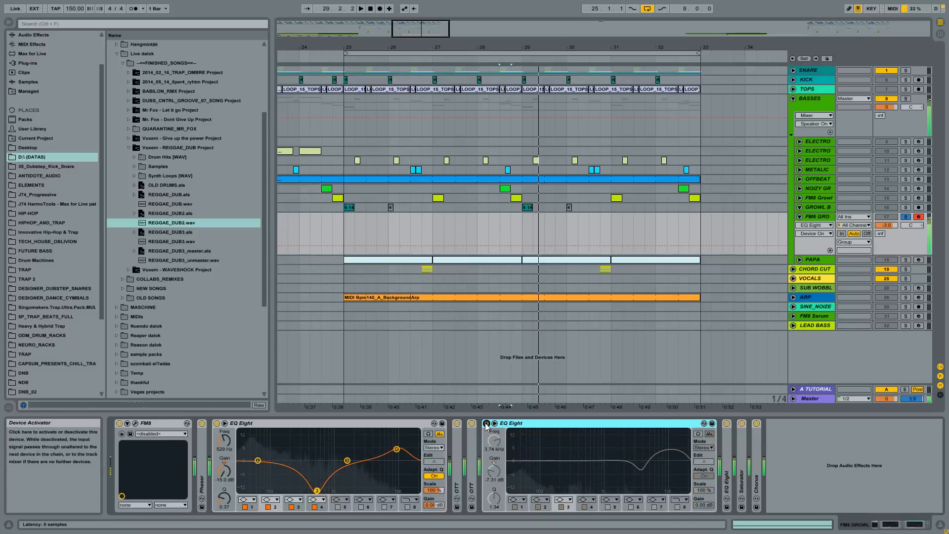
left_click(486, 423)
left_click(486, 424)
left_click(487, 424)
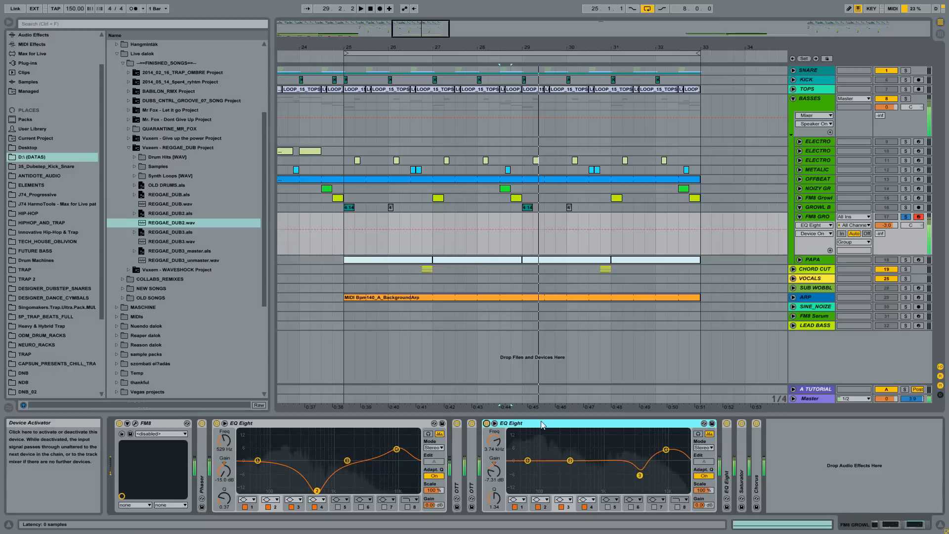
double_click(544, 423)
Step: Unfold the third EQ Eight, switch it off and on to compare the sound, and collapse it
double_click(502, 452)
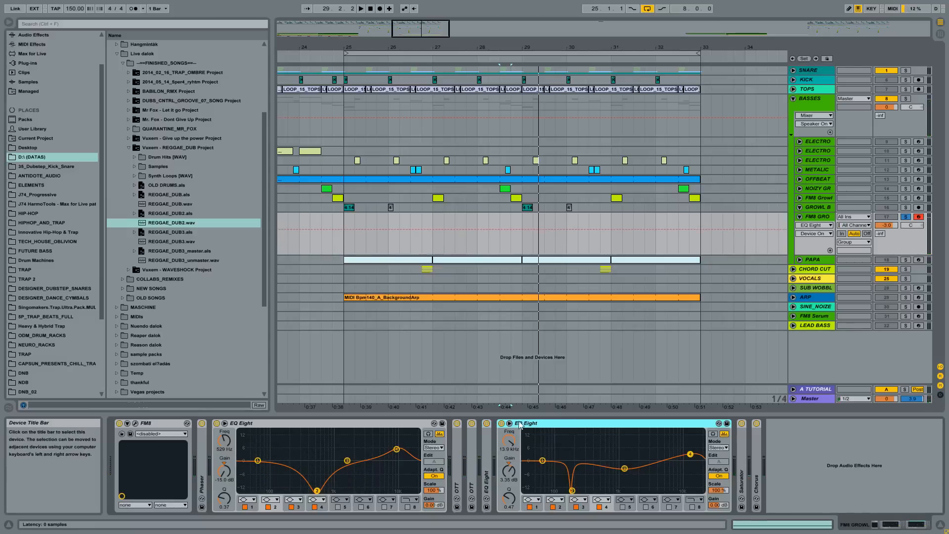
left_click(501, 423)
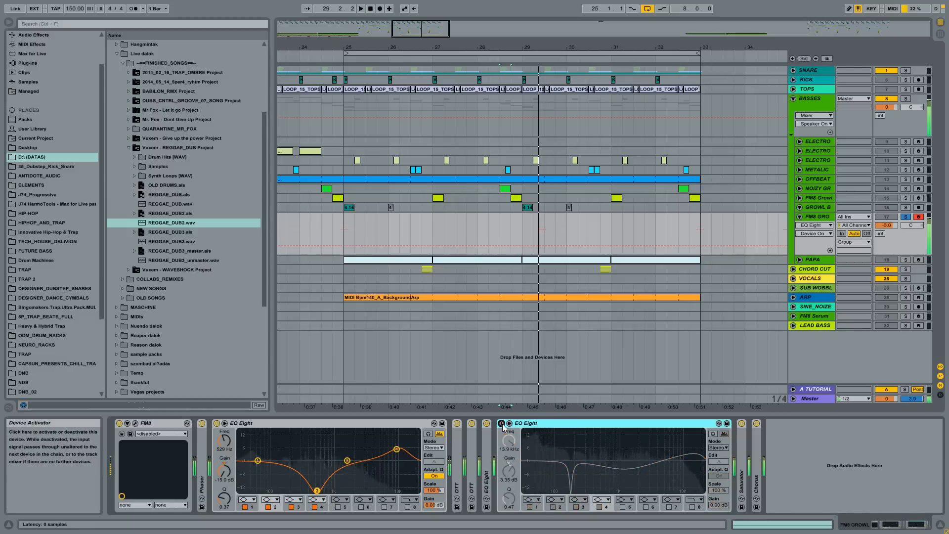
left_click(502, 423)
double_click(524, 423)
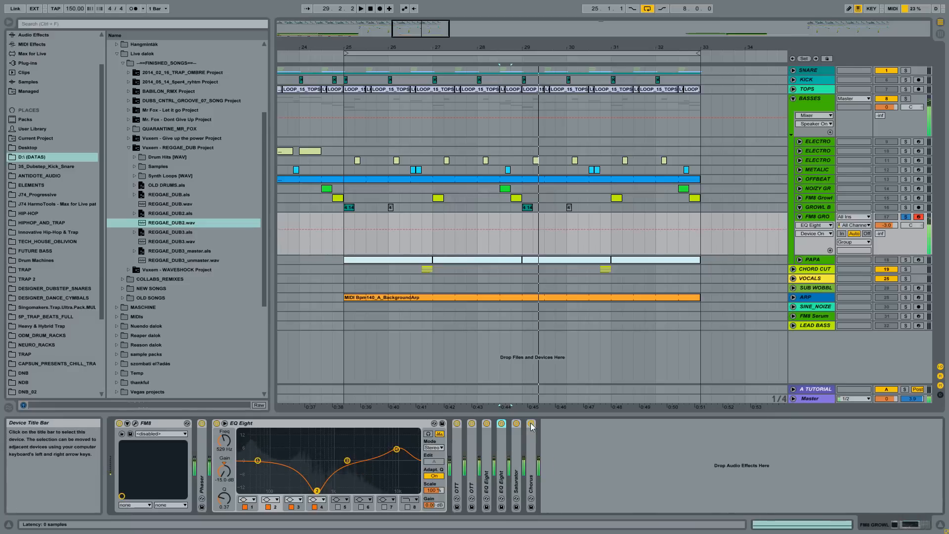
Step: Unfold the Saturator to examine its drive and curve settings, and fold it away again
left_click(521, 467)
double_click(520, 467)
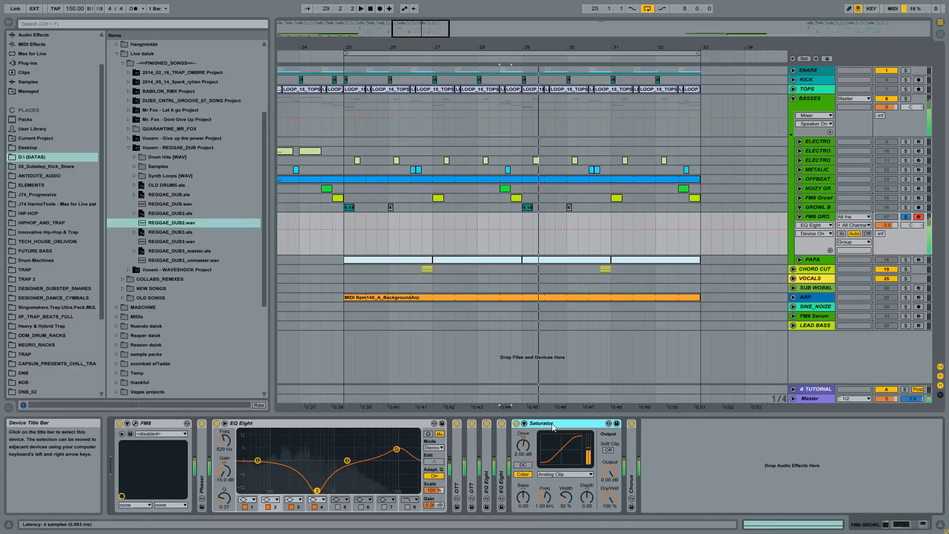
double_click(552, 426)
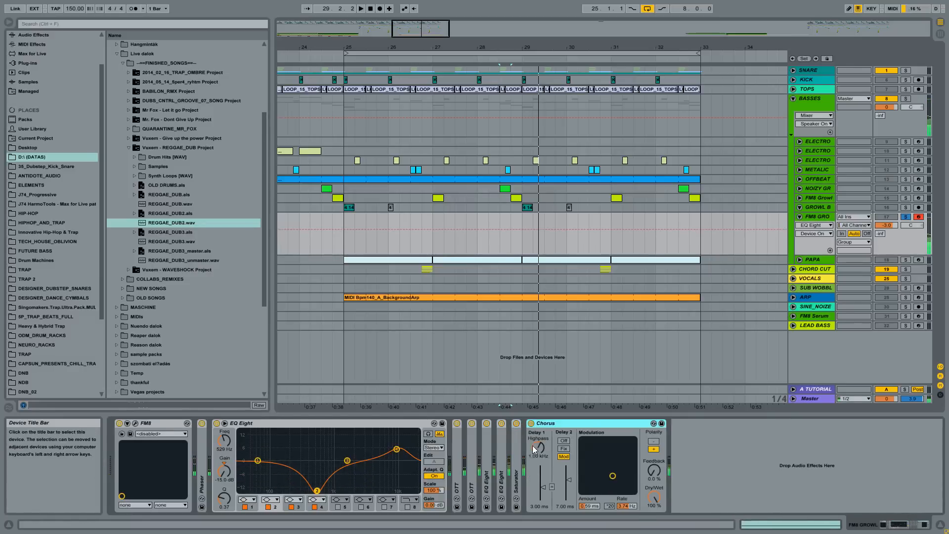
Step: Unfold the Chorus to compare the growl with it bypassed and active, and collapse it along with the first EQ Eight
double_click(530, 465)
left_click(532, 424)
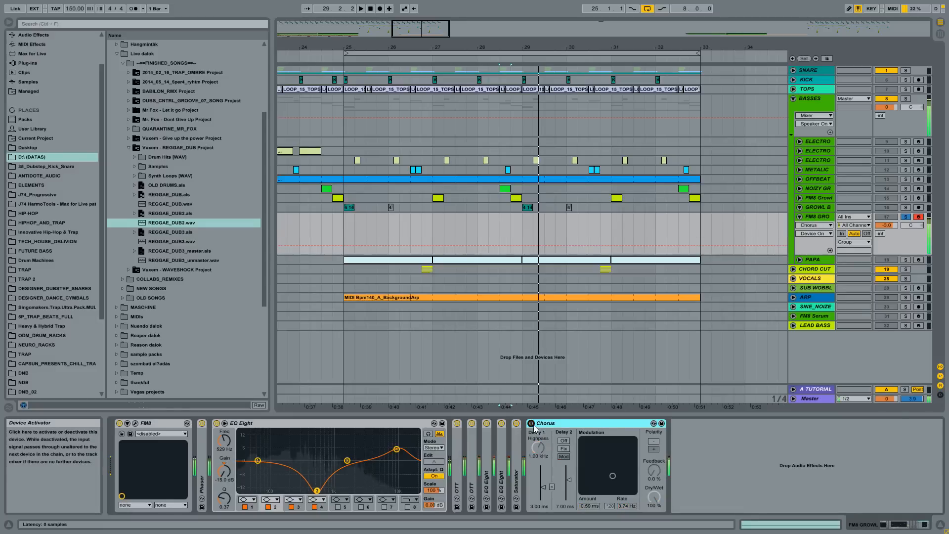
left_click(532, 424)
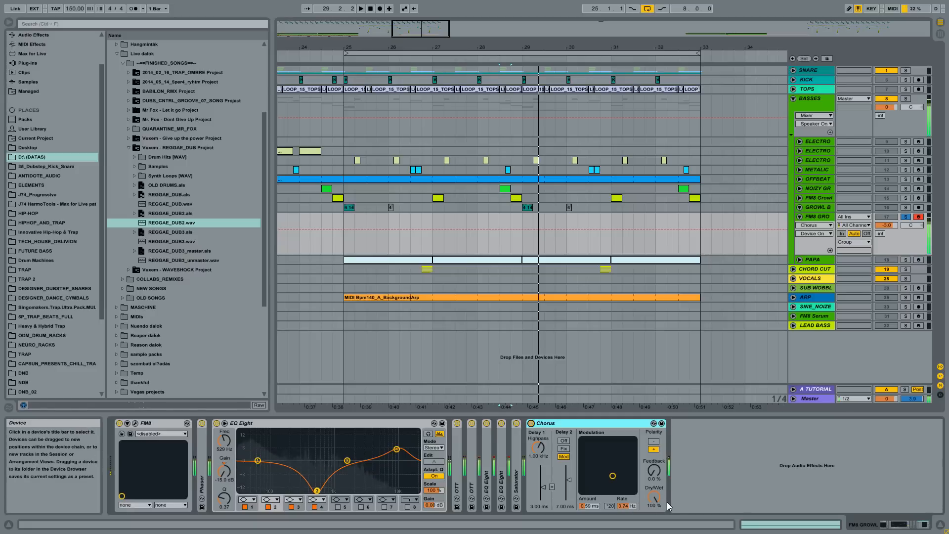
double_click(593, 423)
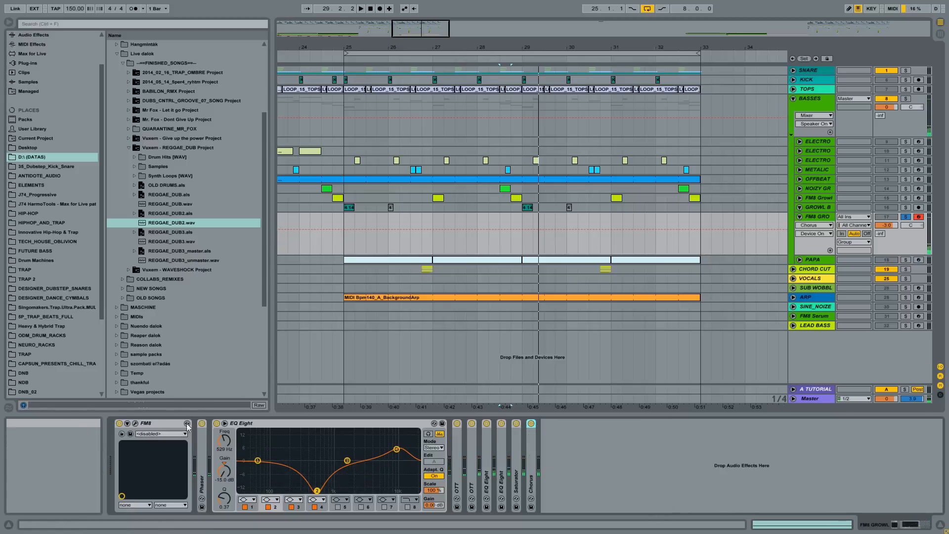
double_click(257, 425)
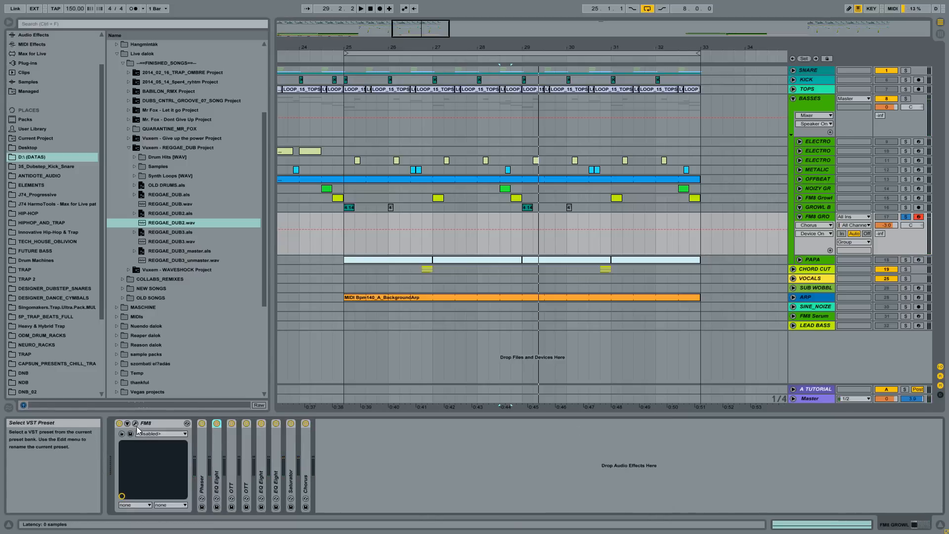
Step: Open the FM8 plug-in window, move it over the arrangement and hide the browser
left_click(135, 423)
left_click_drag(652, 69, 496, 106)
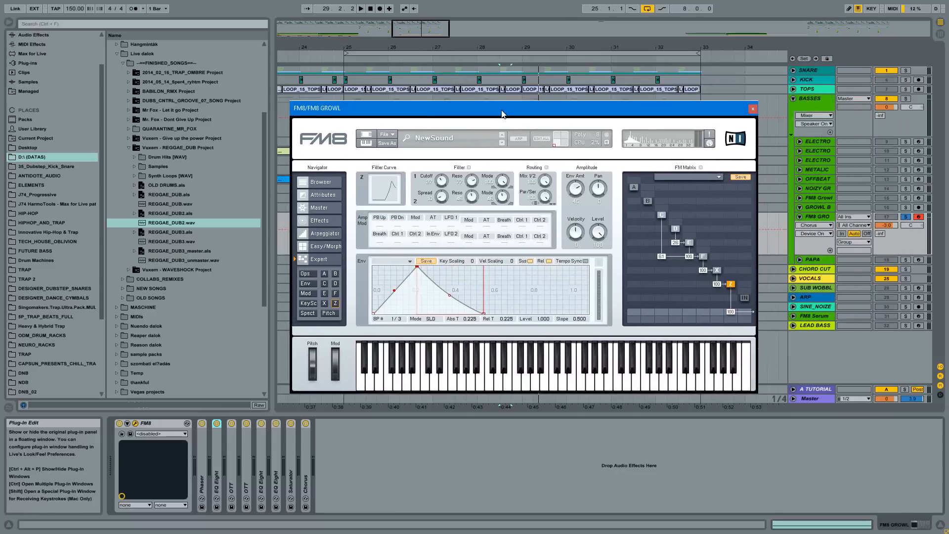
left_click(9, 22)
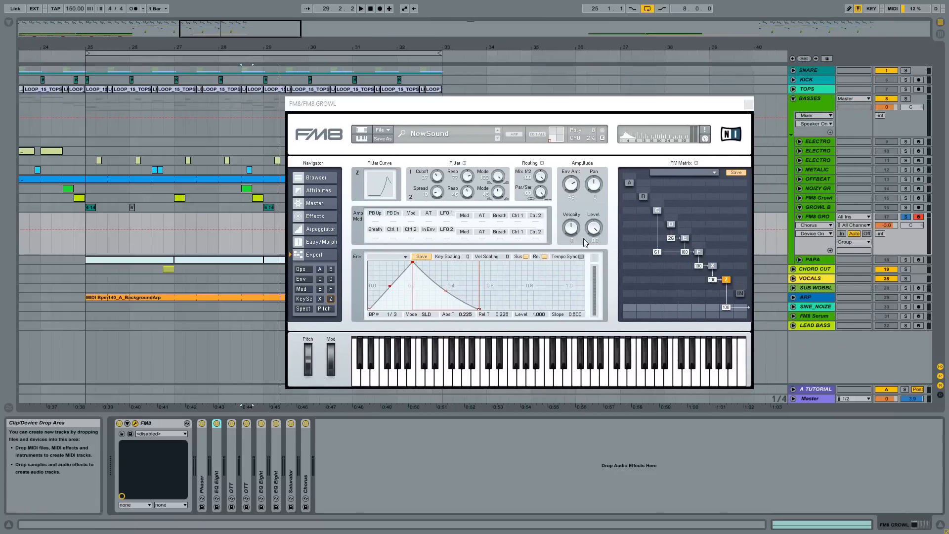
Step: Examine operator Z's filter envelope and Env Amt, and view operator X's settings in FM8's FM Matrix
left_click(730, 282)
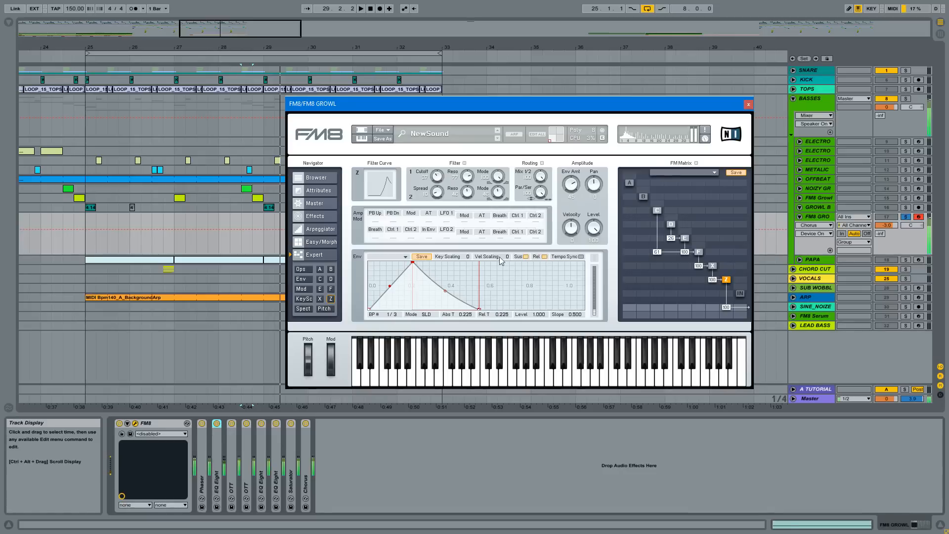
left_click_drag(572, 192, 573, 188)
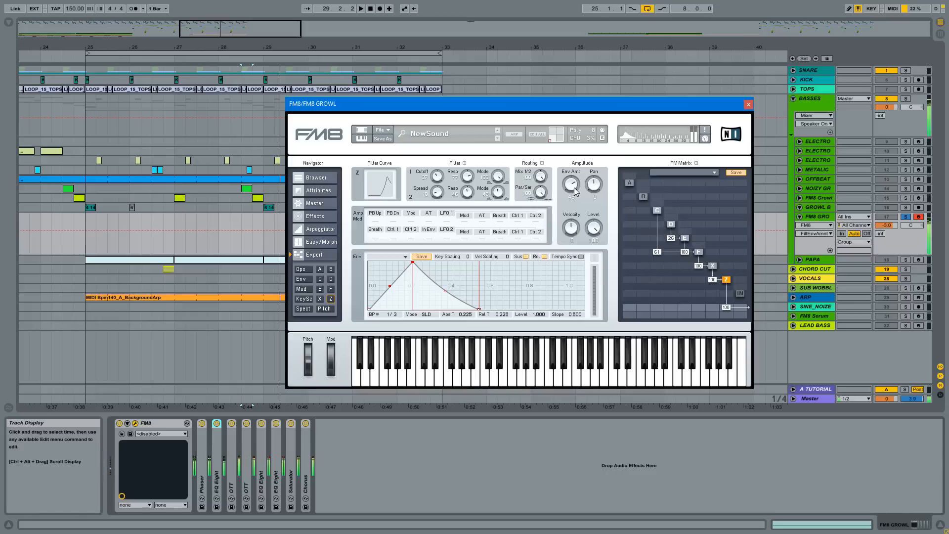
left_click(712, 266)
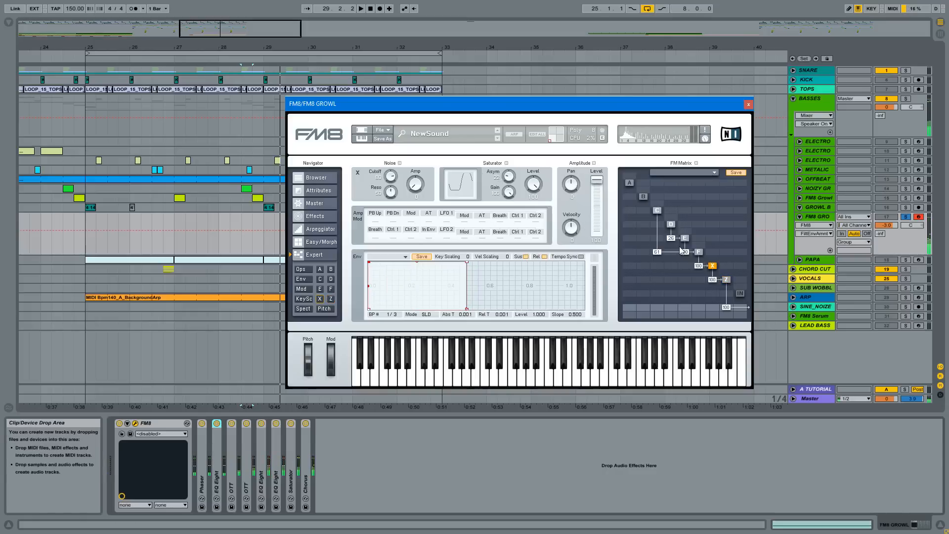
mouse_move(682, 250)
left_mouse_down()
mouse_move(720, 260)
mouse_move(693, 244)
left_mouse_up()
Step: Examine the settings of operators F and E, including the waveform list for operator E
left_click(698, 252)
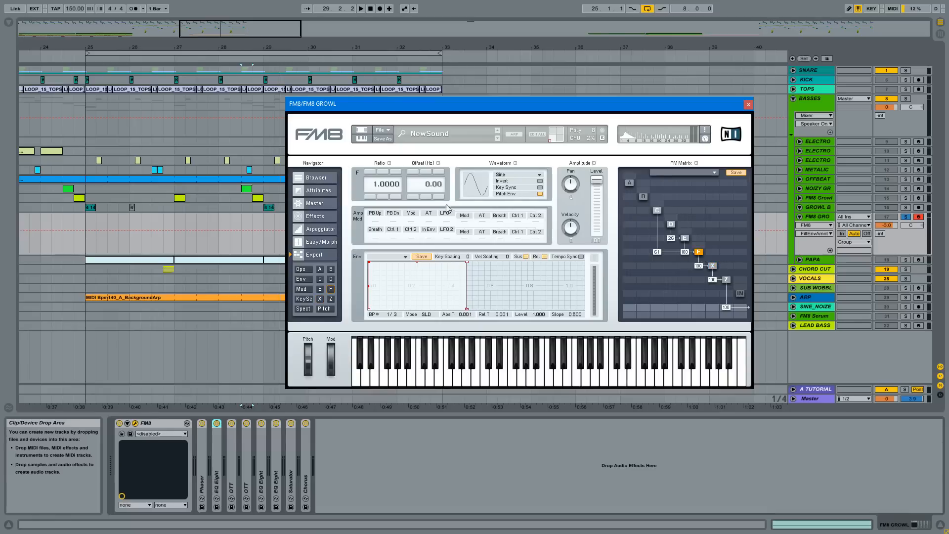
left_click(684, 238)
left_click(509, 176)
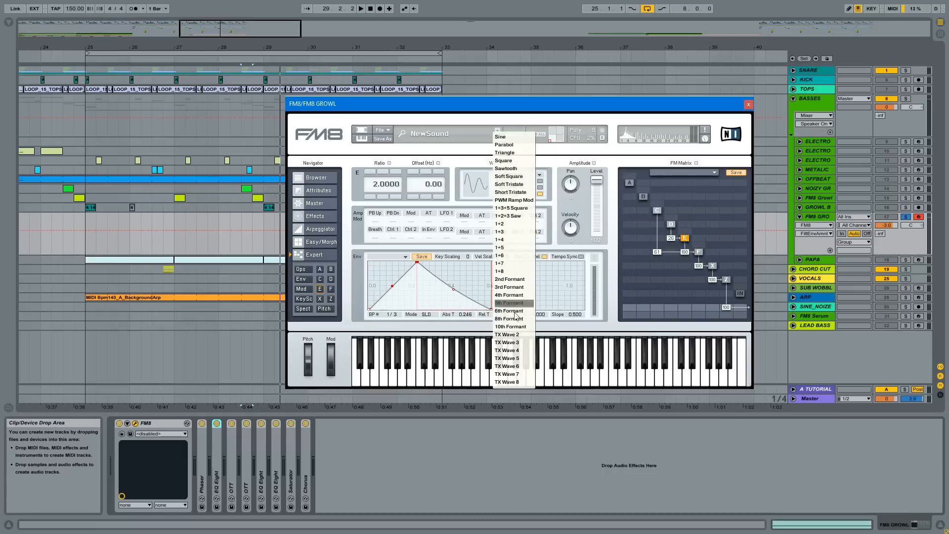
left_click(558, 211)
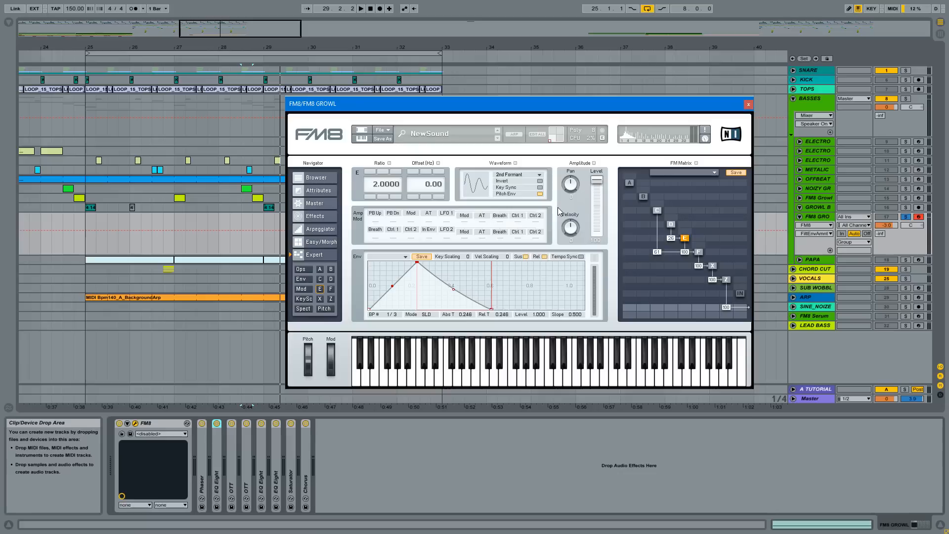
Step: Compare operators F and E in the FM Matrix, and examine the ratio, waveform and envelope of operators D and C
left_click(699, 252)
left_click(684, 238)
left_click(698, 252)
left_click(684, 238)
left_click(671, 225)
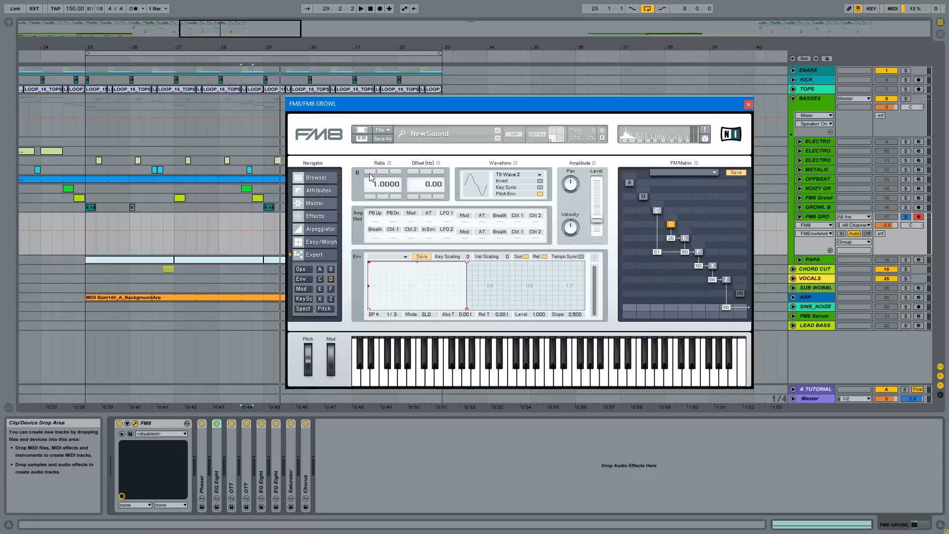
left_click(656, 211)
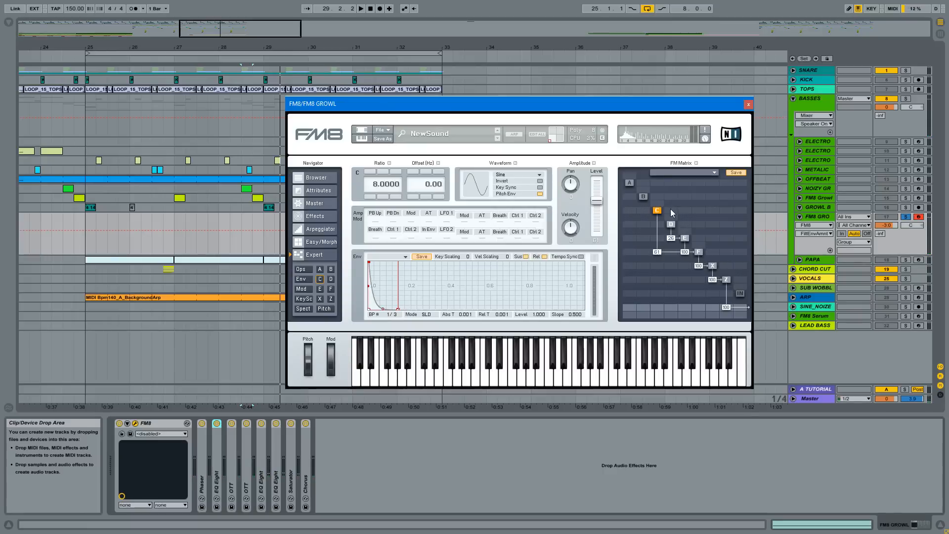
Step: View FM8's Effects page and switch off the Tube Amp effect on the Easy/Morph page
left_click(317, 218)
left_click(324, 243)
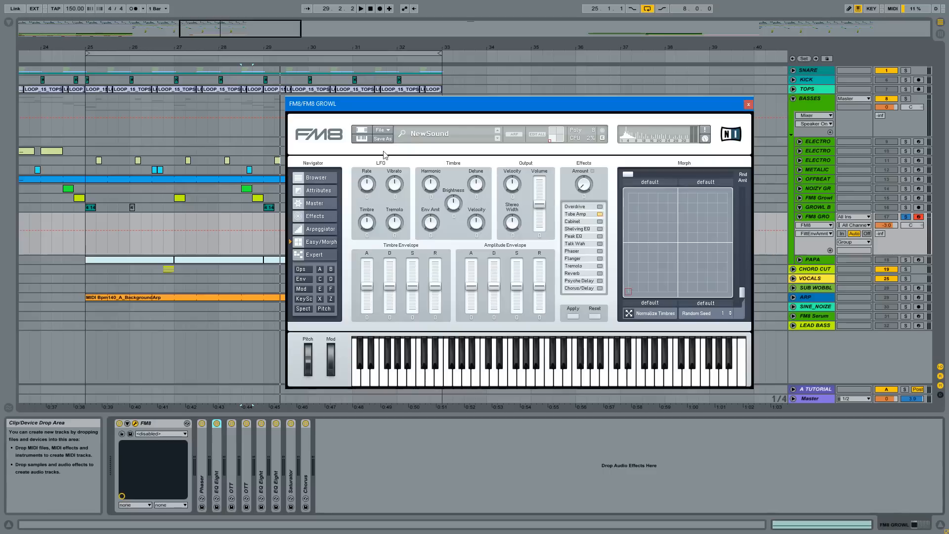
left_click(596, 216)
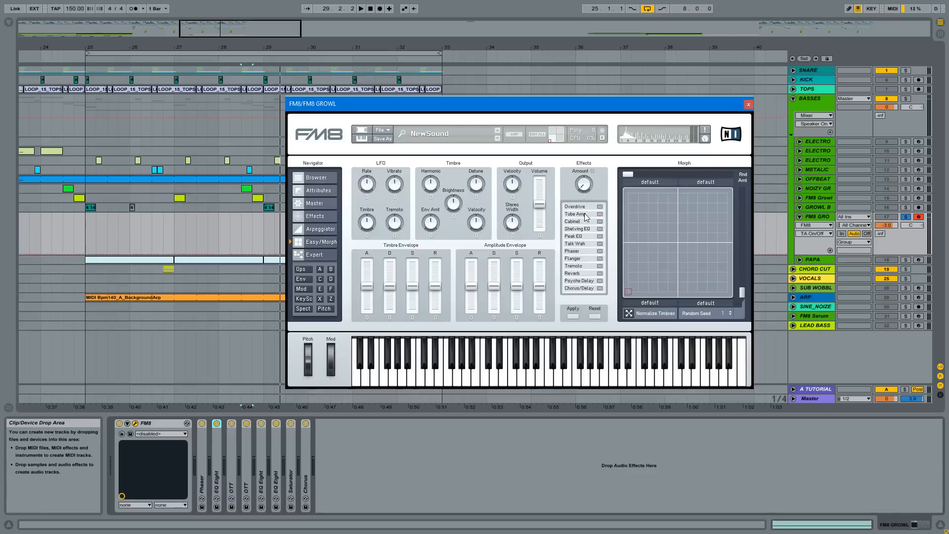
Step: Compare the growl with FM8's Tube Amp effect off and on, leave the effect on, and close FM8
left_click(328, 214)
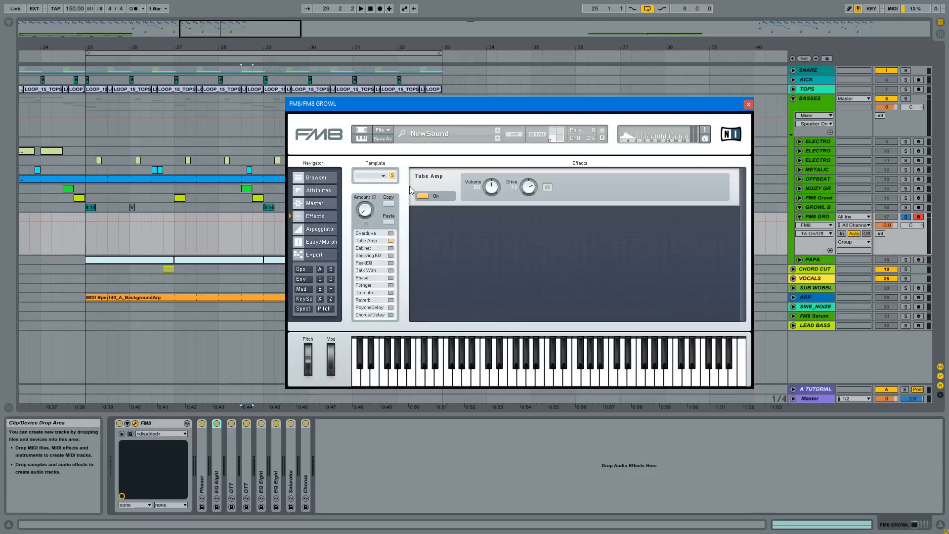
key("a")
left_click(422, 197)
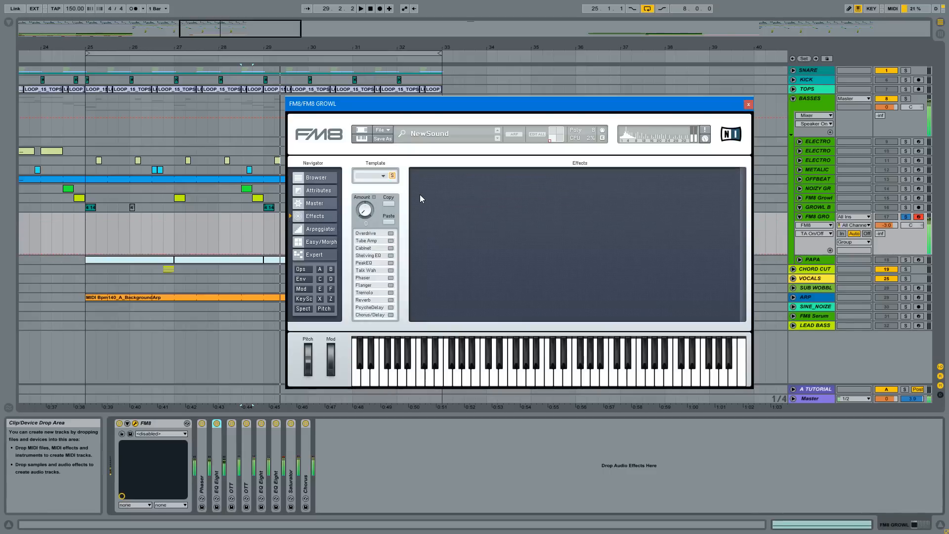
left_click(390, 241)
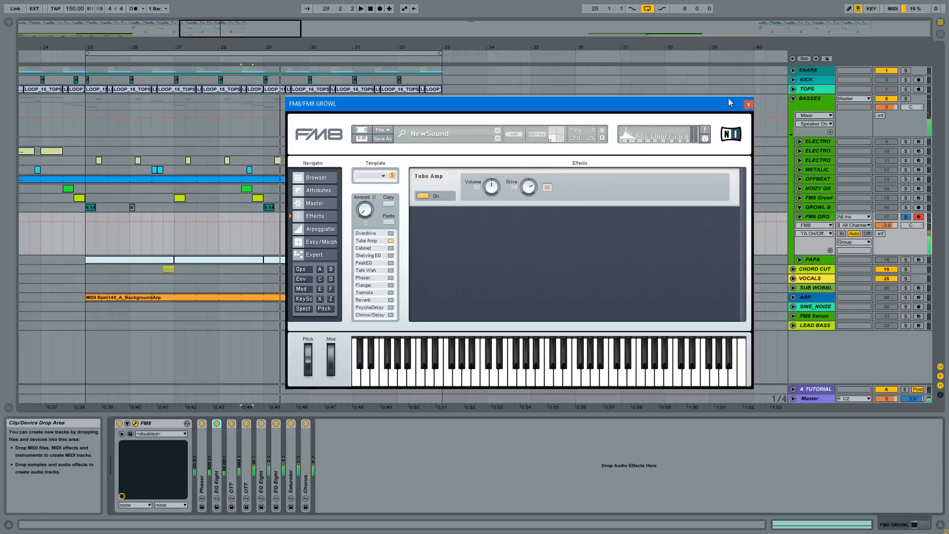
left_click(748, 105)
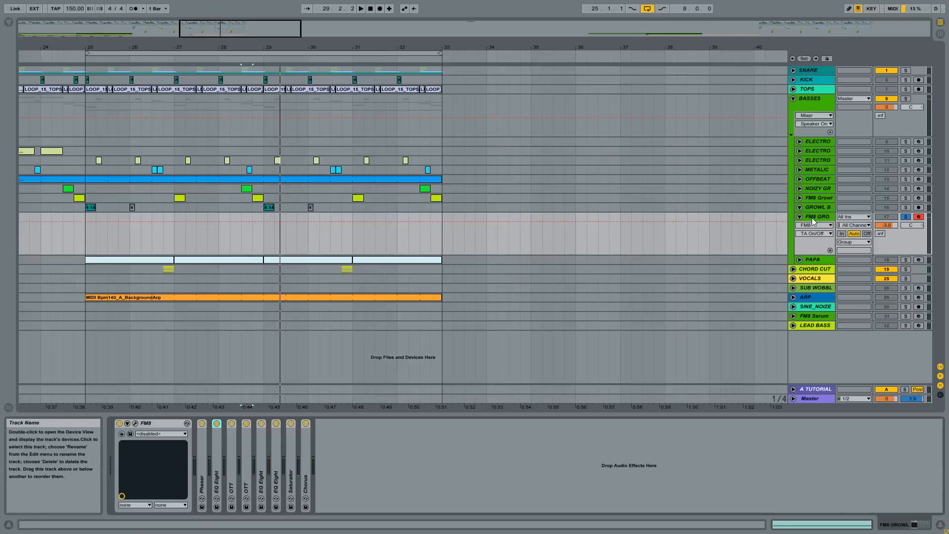
Step: Unfold the GROWL BOUNCE track and increase its height to show the waveform of the audio clip at bar 29
left_click_drag(265, 48, 275, 86)
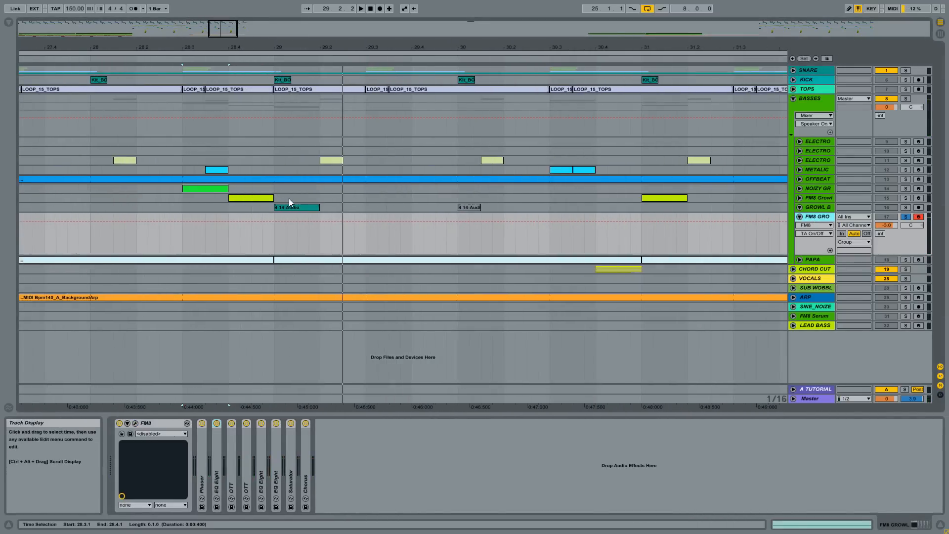
left_click(292, 207)
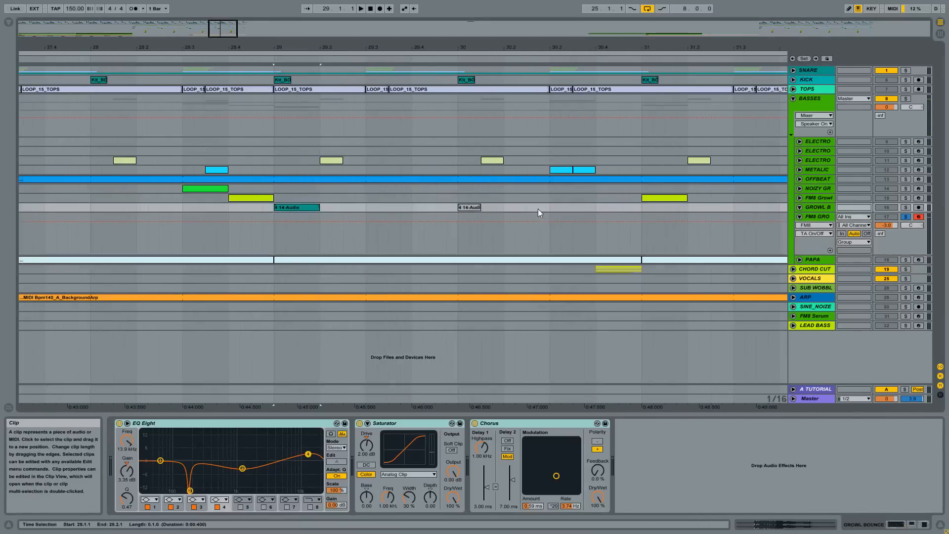
left_click(799, 208)
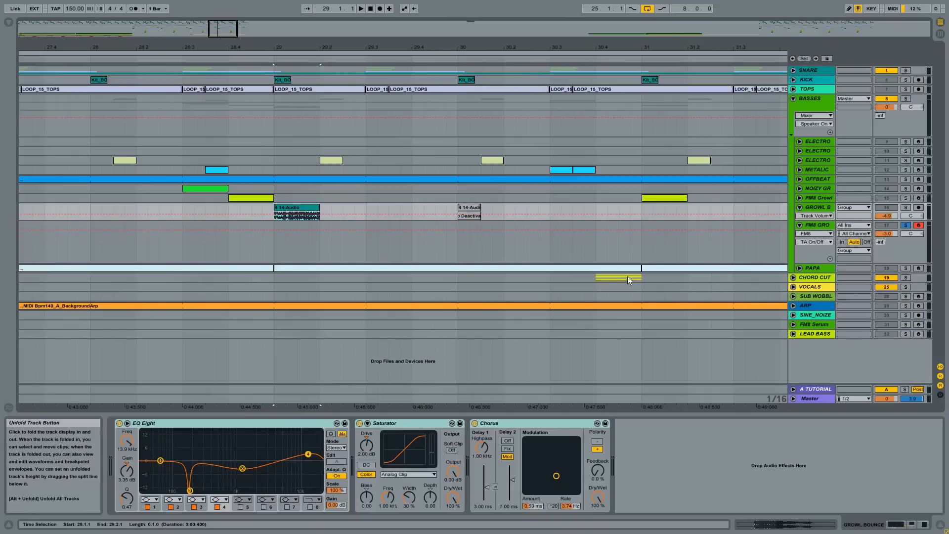
left_click_drag(848, 220, 848, 245)
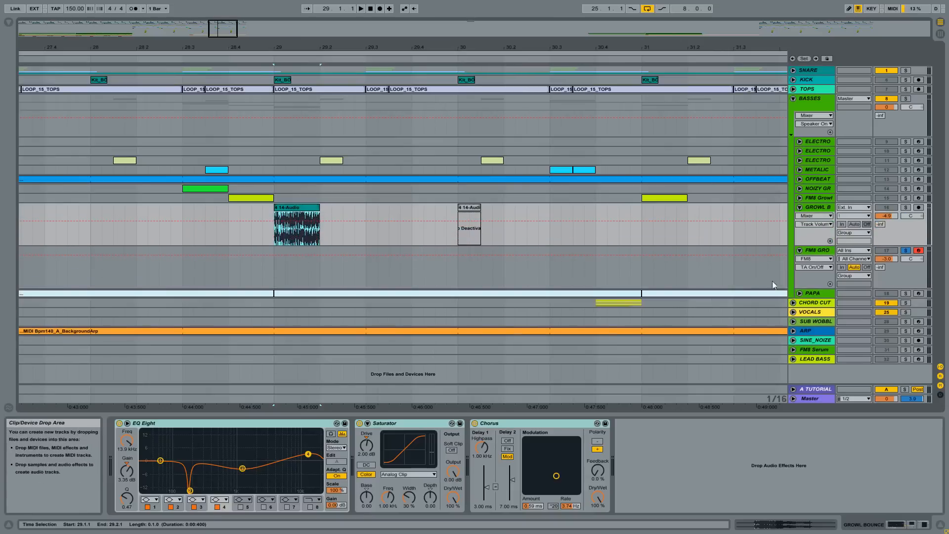
Step: Expand the first OTT device in the FM8 GROWL track's effect chain
left_click(819, 258)
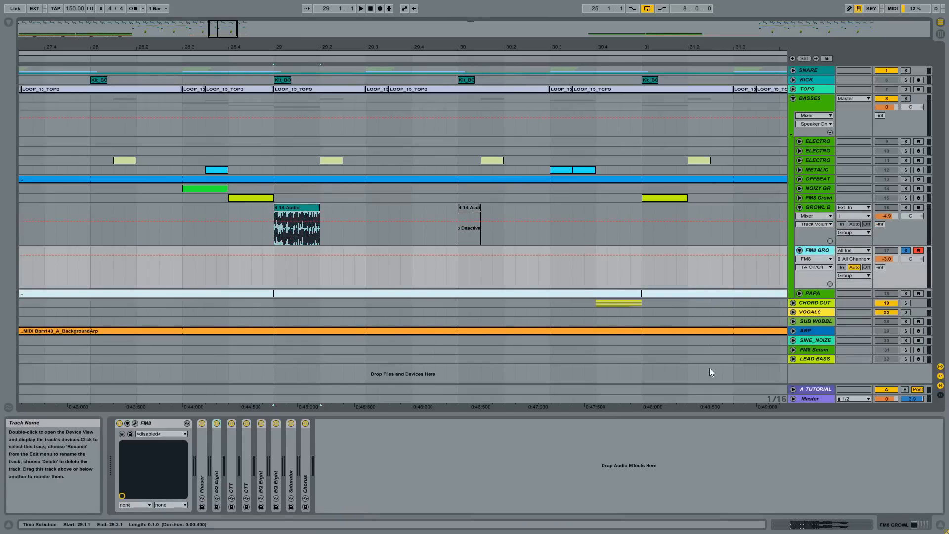
double_click(233, 451)
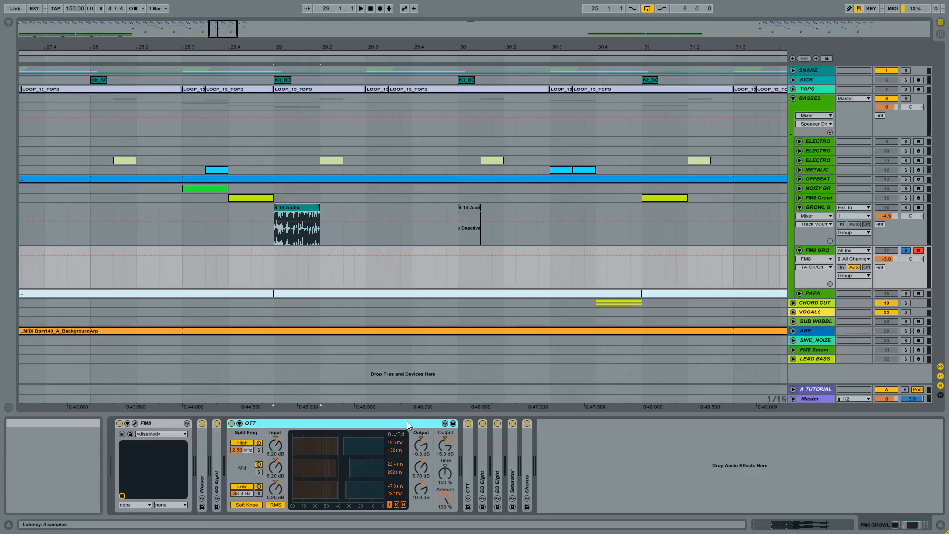
left_click(449, 444)
Step: Show the browser and look through the Audio Effects list down to the devices after Audio Effect Rack
left_click(9, 23)
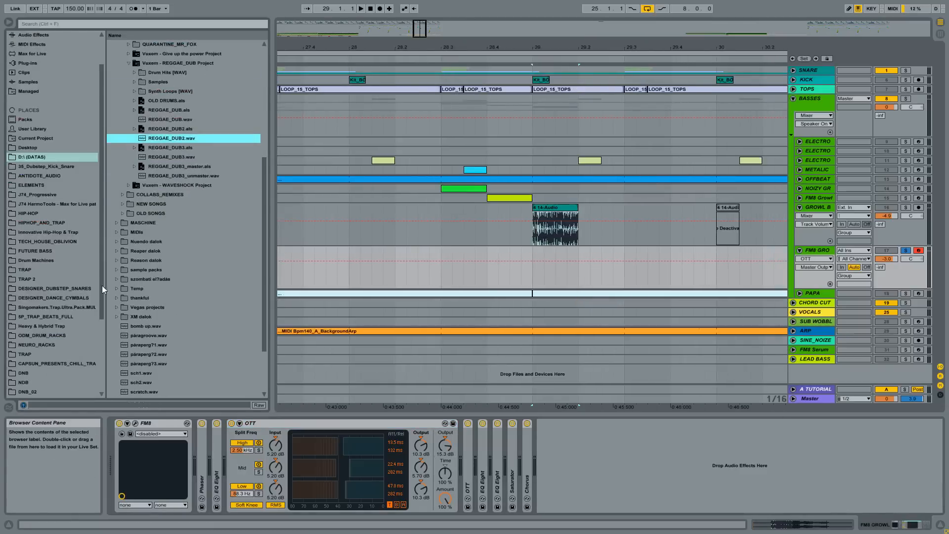
left_click(28, 45)
scroll(35, 75, "up", 2)
left_click(34, 73)
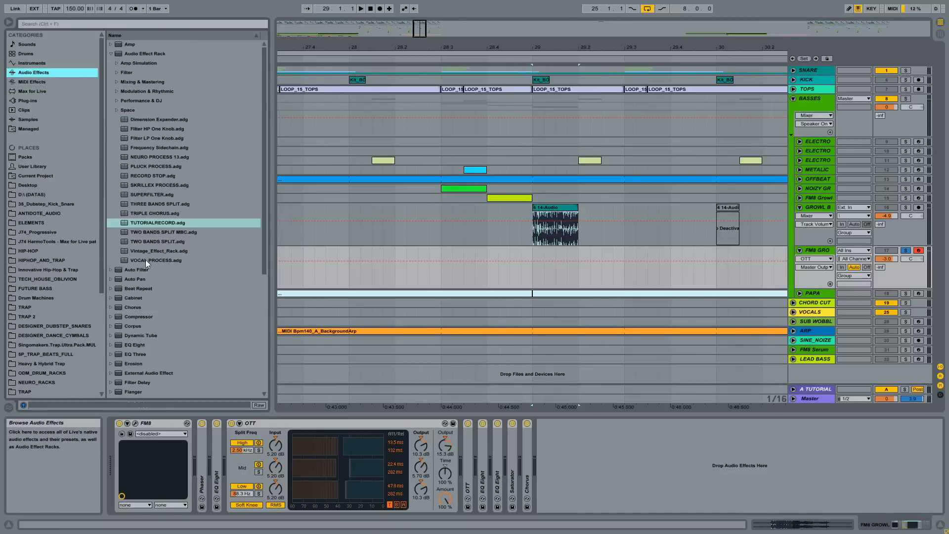
scroll(146, 260, "down", 5)
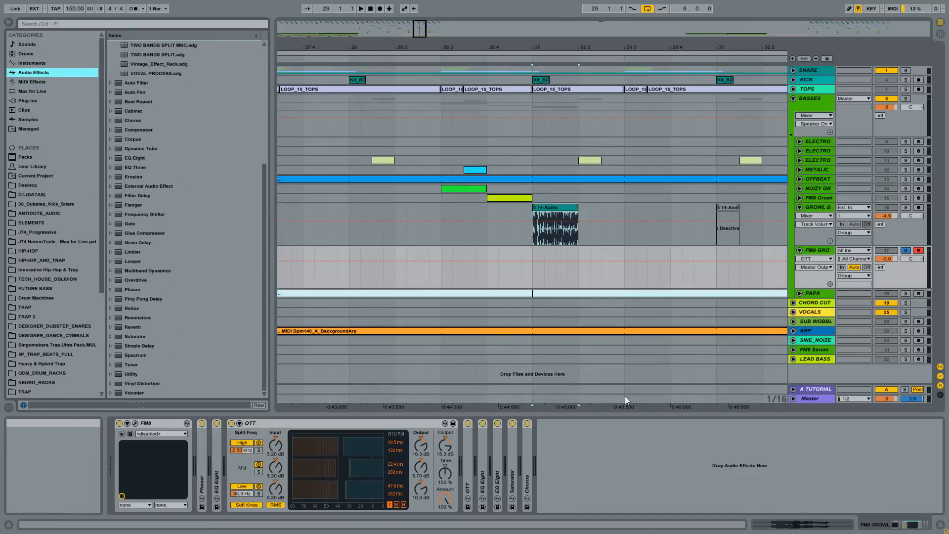
Step: Solo the GROWL BOUNCE track and play its audio clip at bar 29
left_click_drag(552, 66, 508, 79)
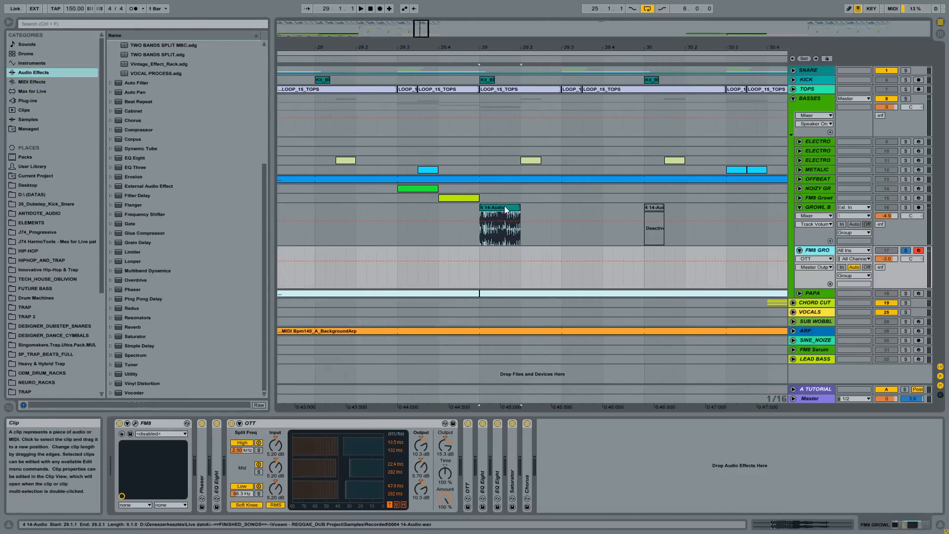
left_click(815, 207)
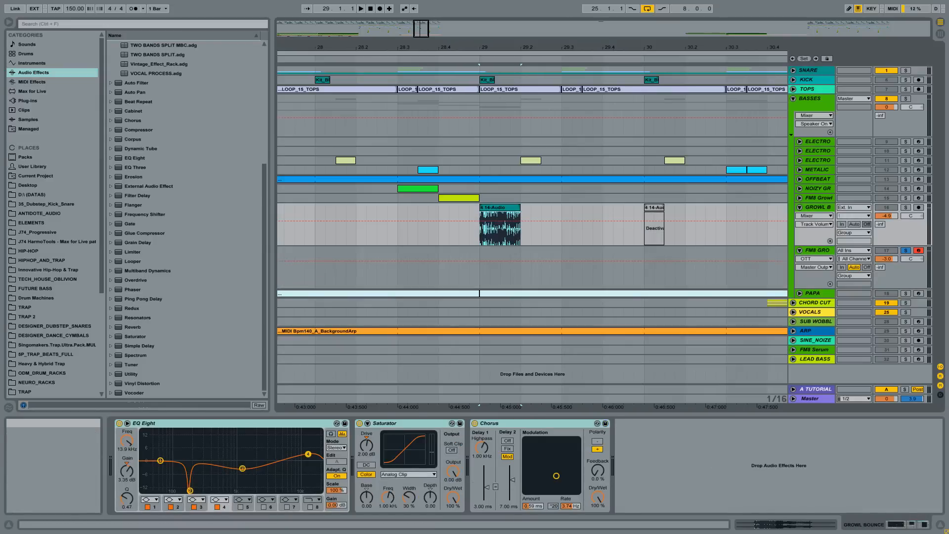
key("space")
left_click(906, 208)
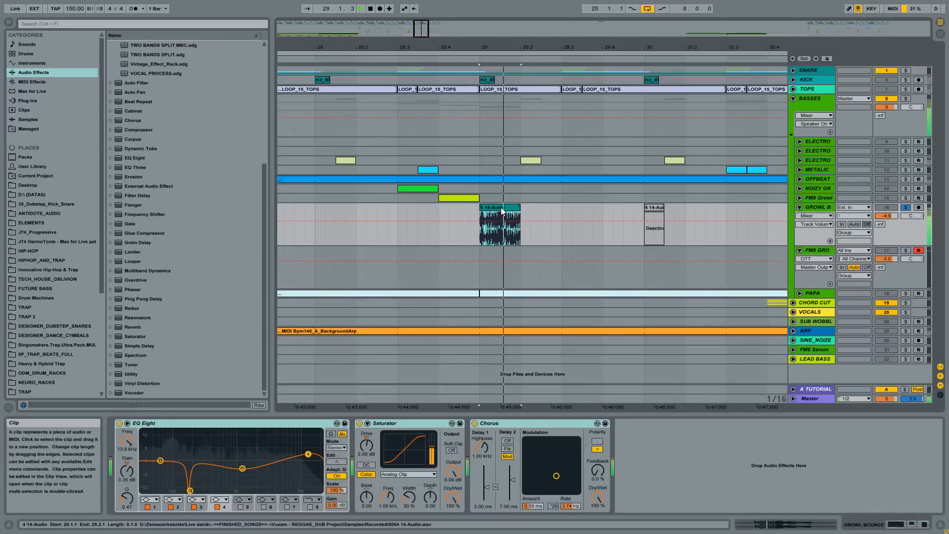
key("space")
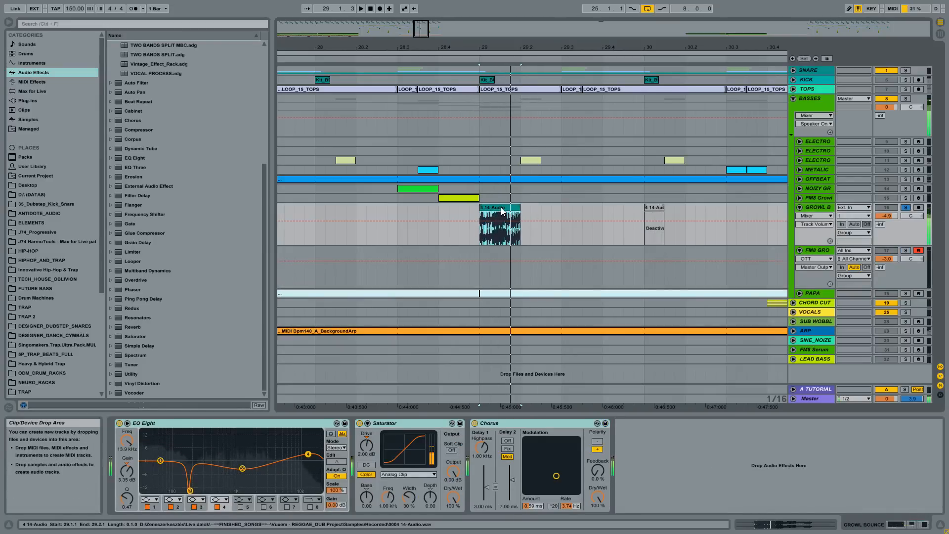
Step: Solo the NOIZY GROWL, FM8 Growl Serum and GROWL BOUNCE tracks together and play their clips around bar 29
left_click(826, 197)
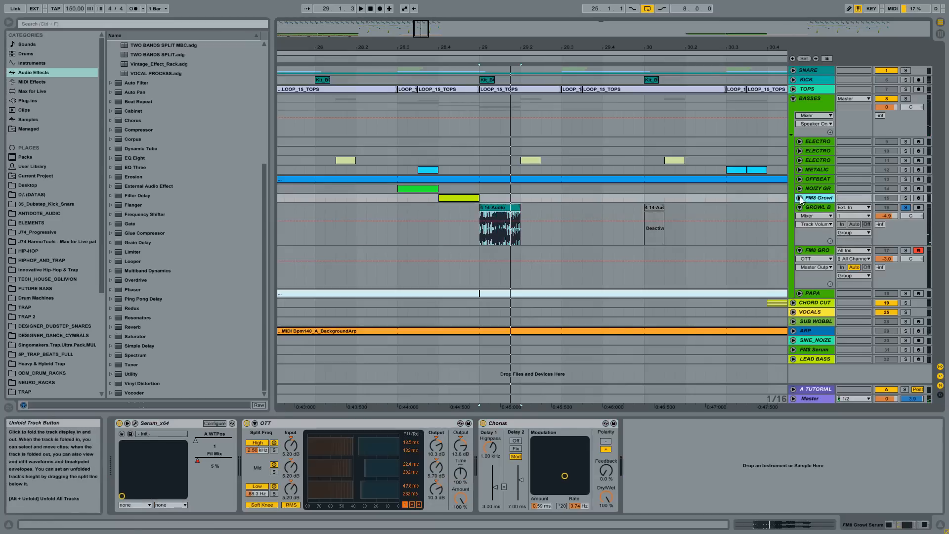
left_click(905, 188)
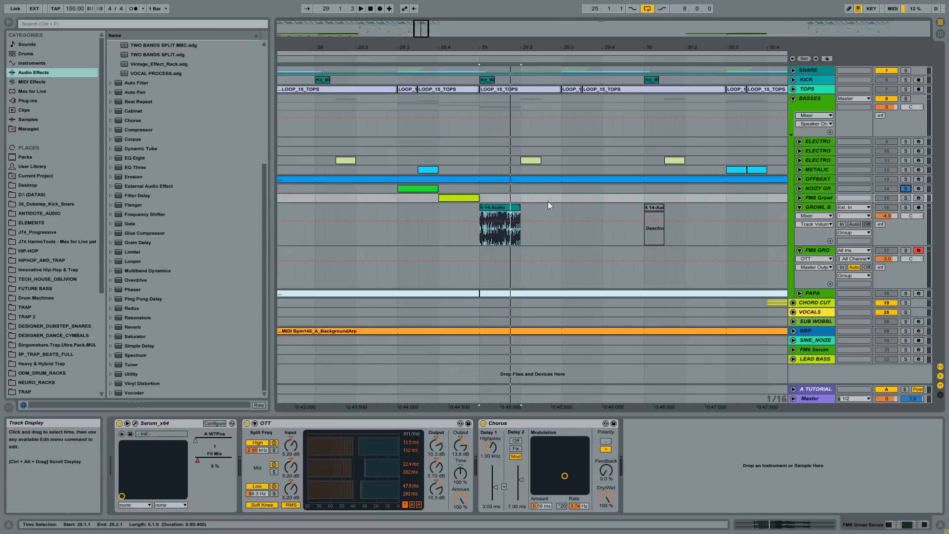
left_click(906, 207)
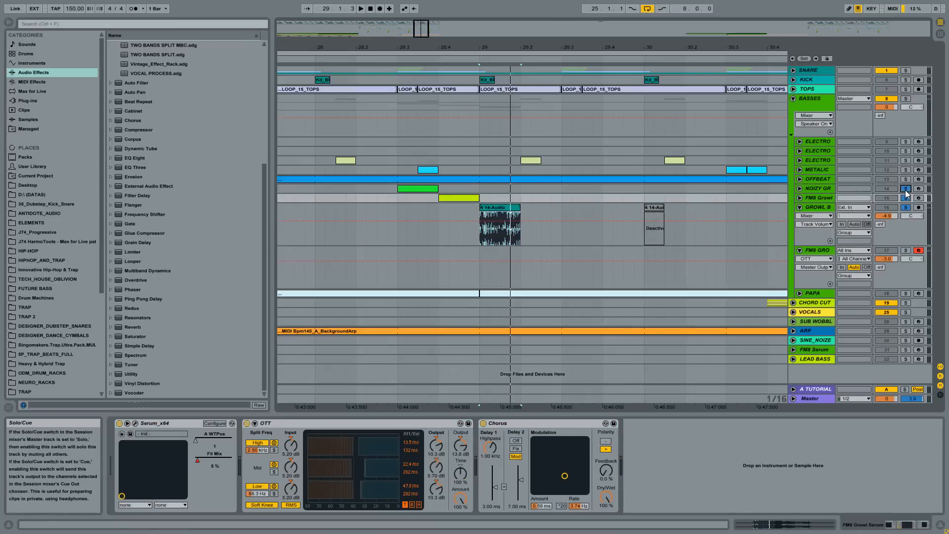
left_click(422, 190)
key("space")
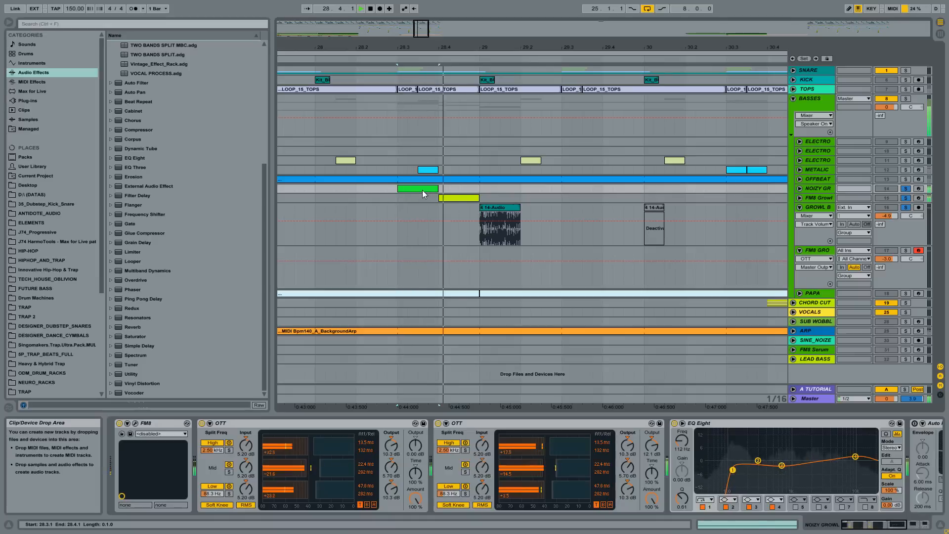
left_click(501, 208)
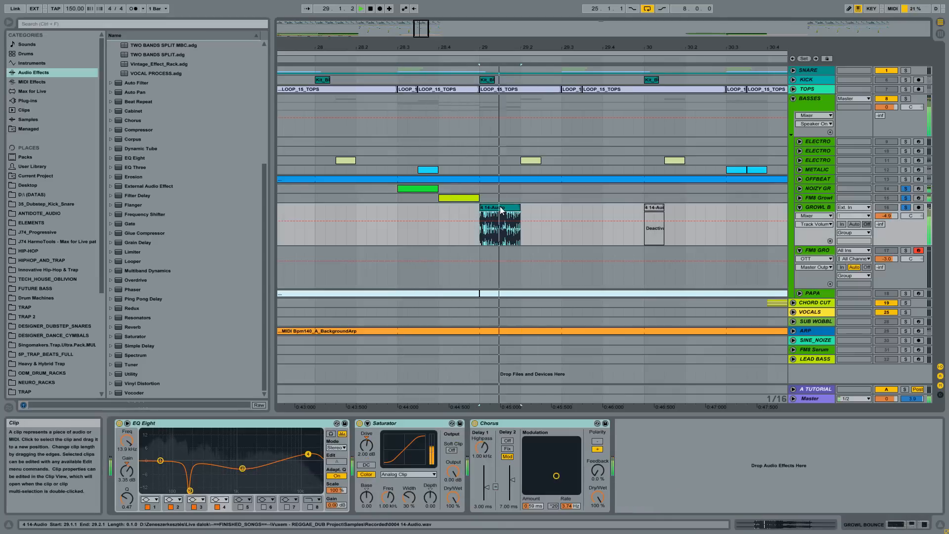
key("space")
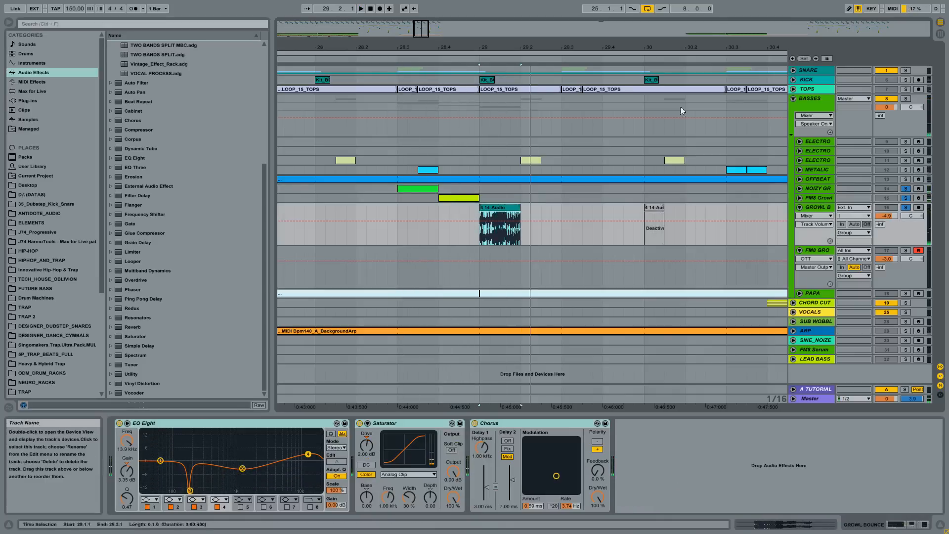
Step: Unfold the FM8 Growl Serum track and play its clip before bar 29 against the GROWL BOUNCE clip
left_click(807, 197)
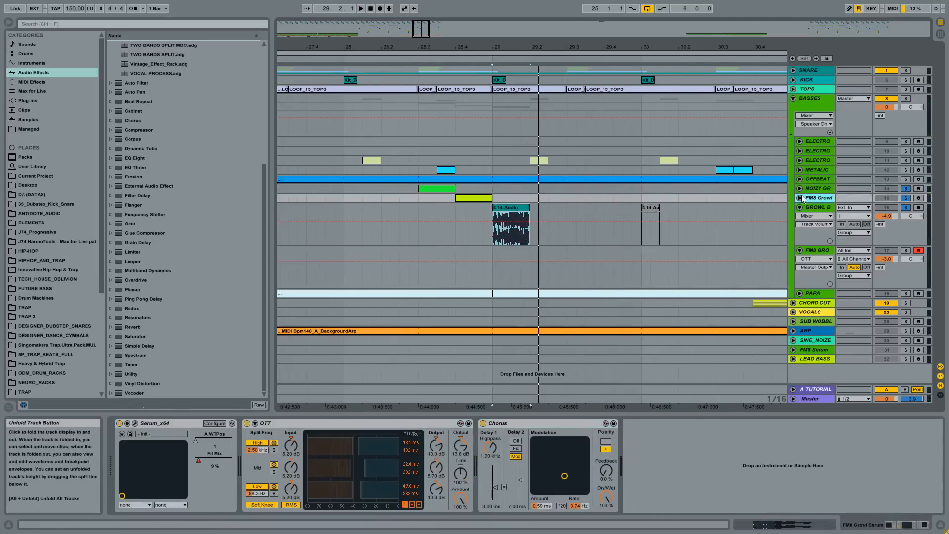
left_click(801, 198)
left_click(473, 207)
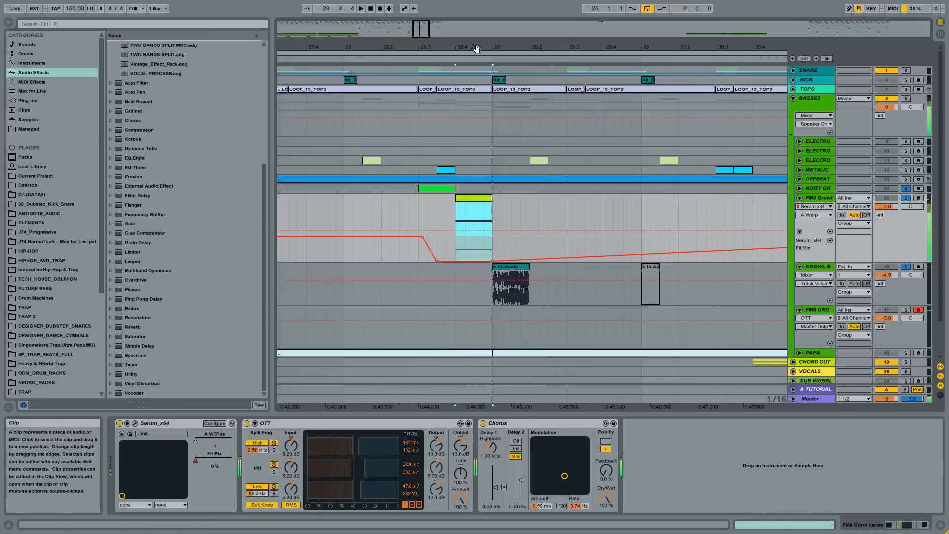
left_click_drag(475, 47, 474, 41)
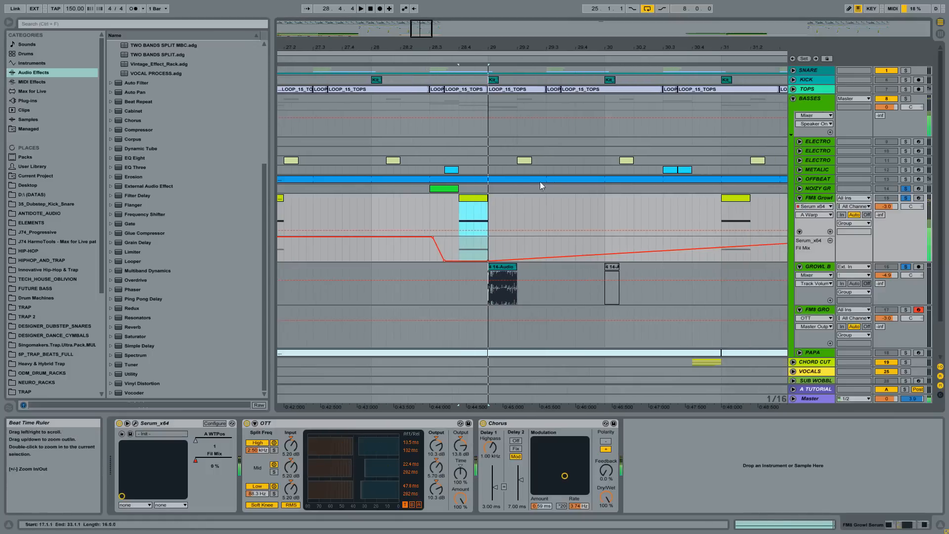
left_click(503, 268)
left_click(474, 199)
Step: View the Serum oscillator, filter and LFO settings on the FM8 Growl Serum track, and close the plug-in
left_click(820, 198)
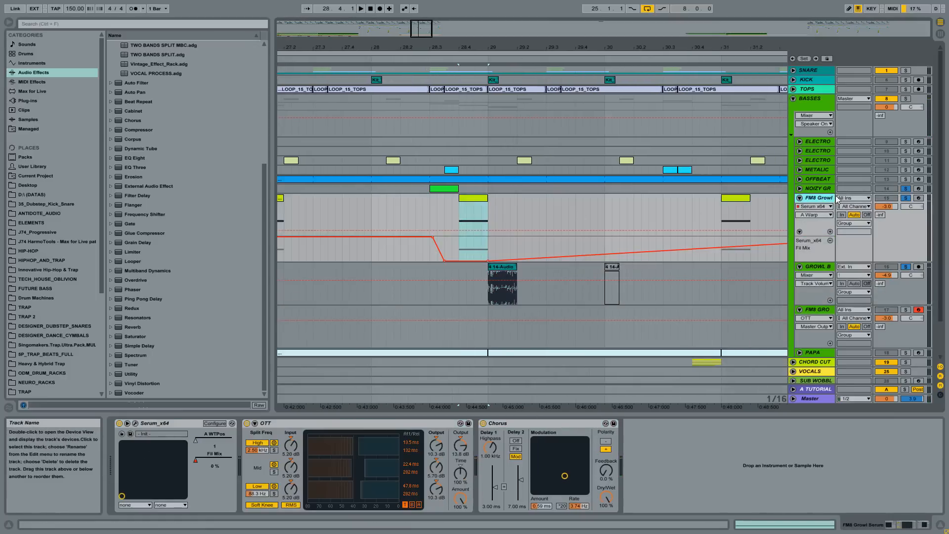
left_click(136, 423)
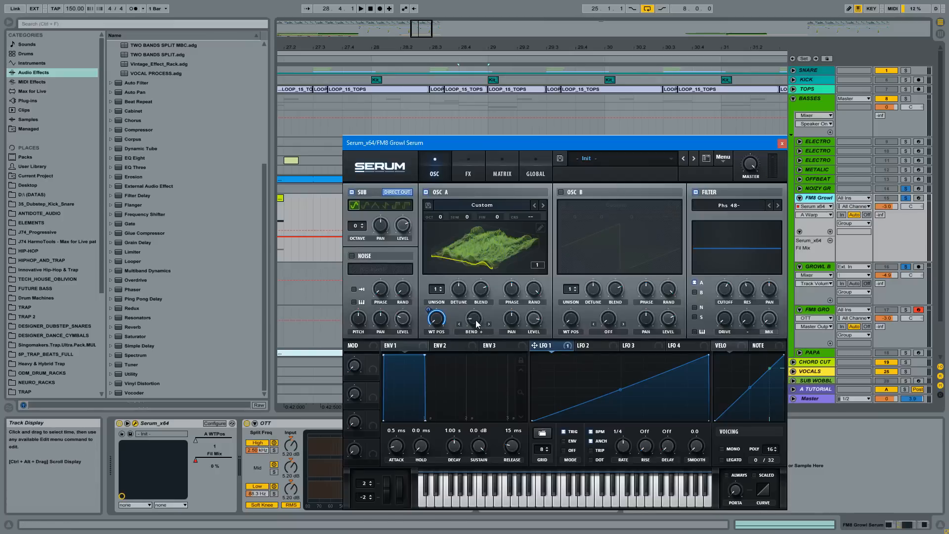
left_click(782, 146)
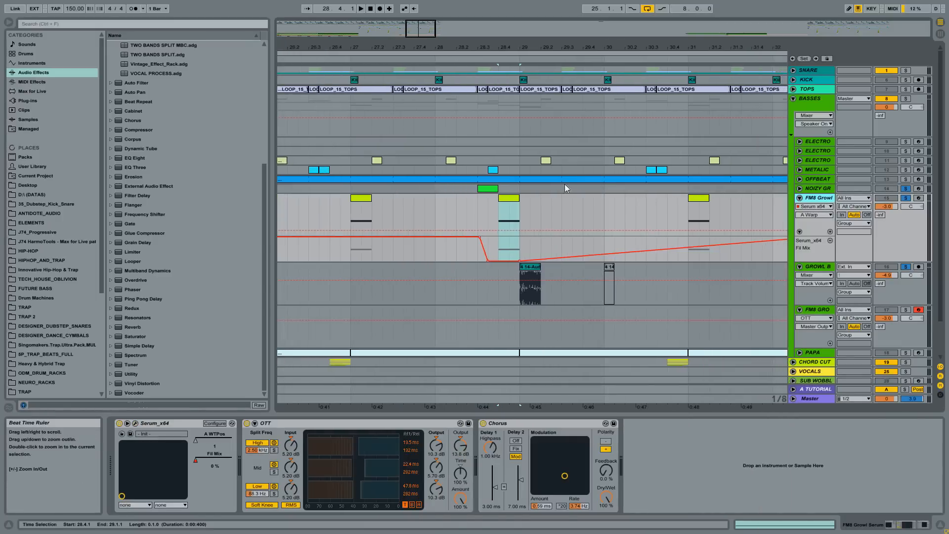
Step: Add a Phaser to the GROWL BOUNCE track and place it before the EQ Eight
left_click(527, 271)
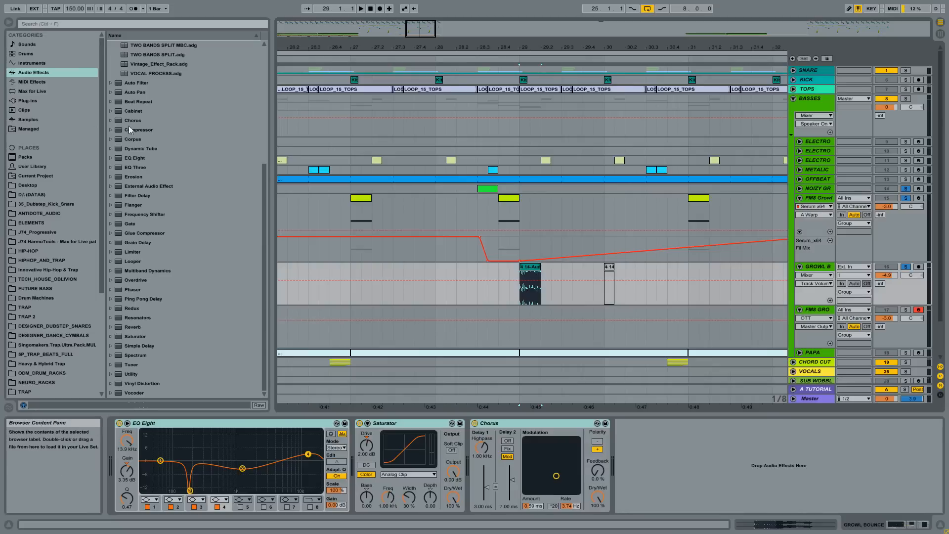
left_click(130, 293)
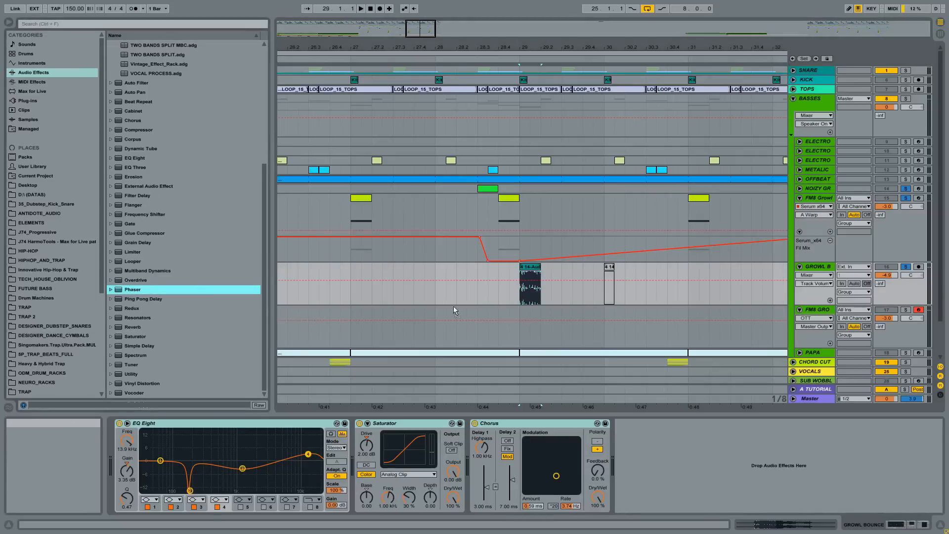
left_click_drag(550, 275, 551, 275)
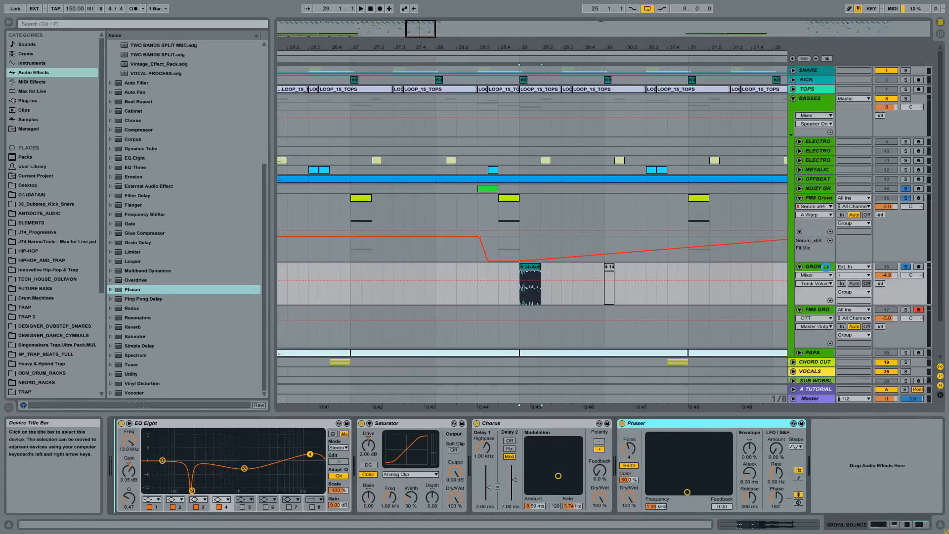
Step: Play the GROWL BOUNCE clip and set the Phaser's frequency to 721 Hz and feedback to 0.27
left_click(529, 267)
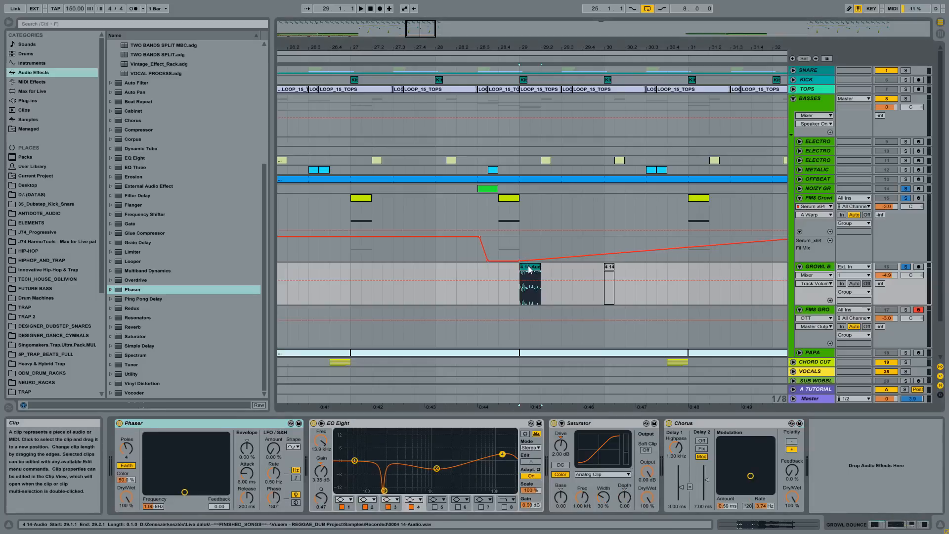
key("space")
key("space")
key("space")
key("space")
key("space")
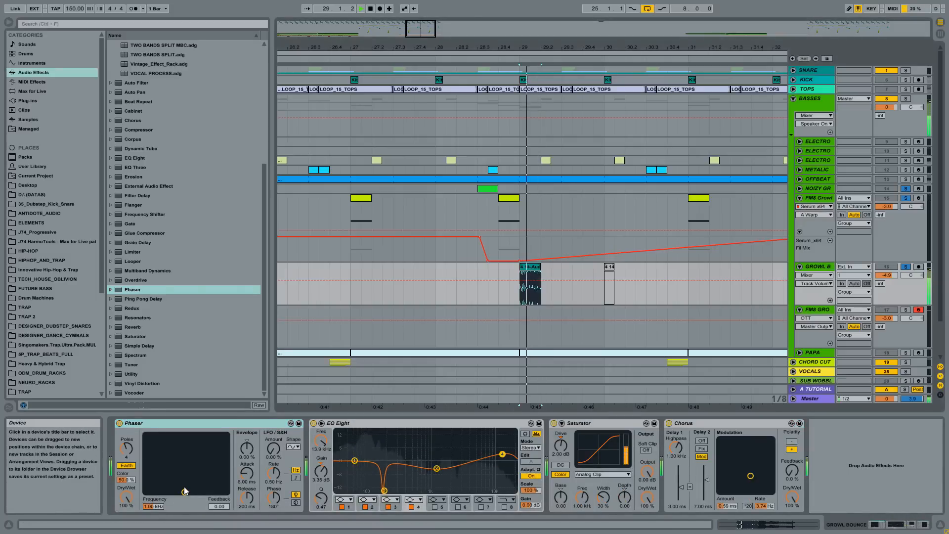
left_click_drag(184, 492, 179, 491)
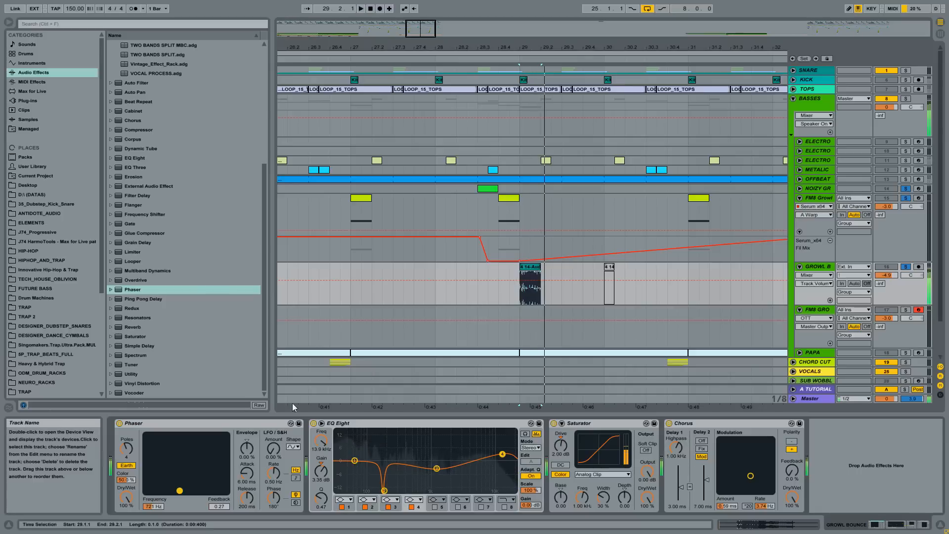
Step: Bypass the Phaser on the GROWL BOUNCE track for comparison and remove the device from the chain
key("space")
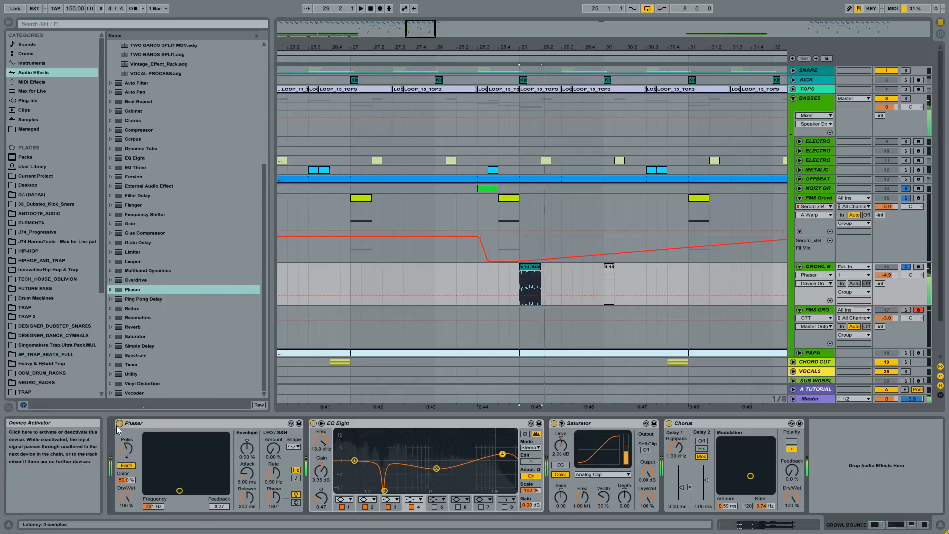
left_click(119, 424)
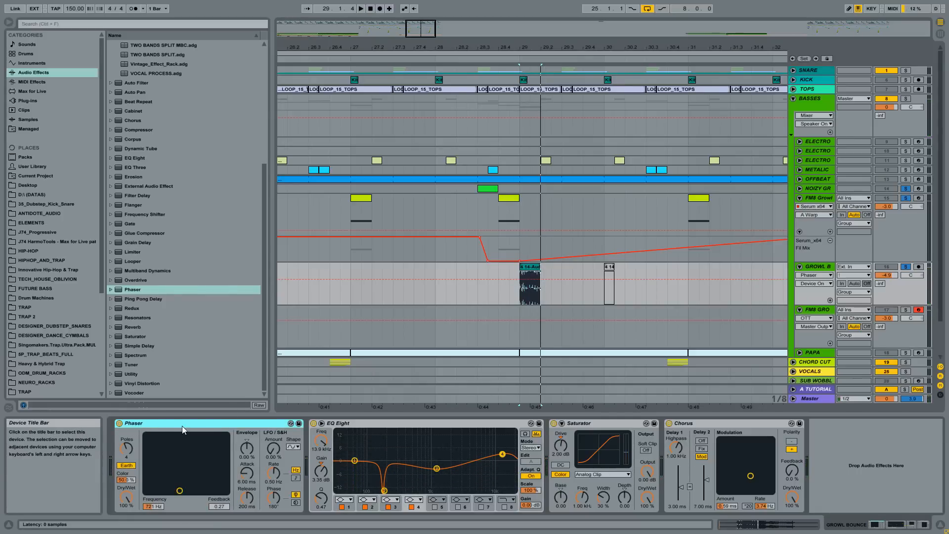
Step: Open Serum on the FM8 Growl Serum track and play the clip just before bar 29
left_click(811, 198)
left_click(135, 423)
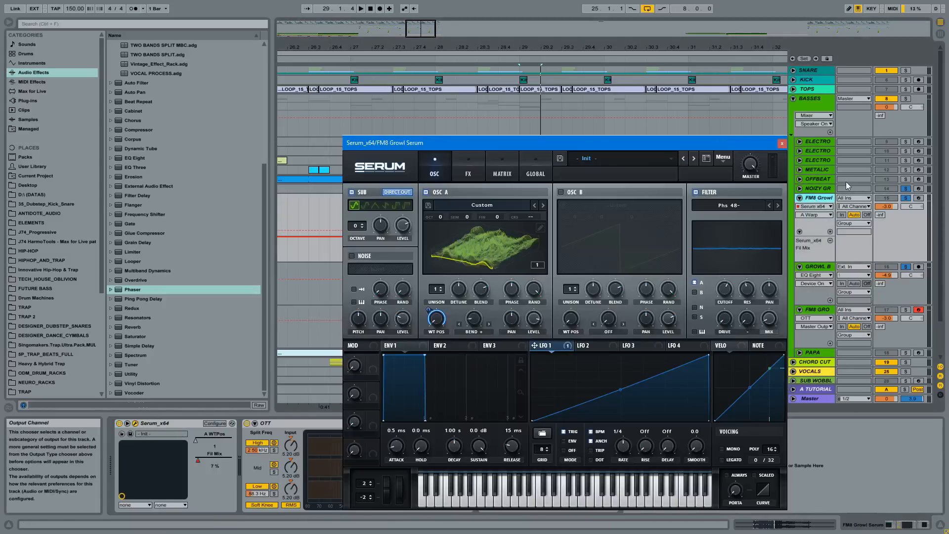
left_click_drag(628, 143, 766, 242)
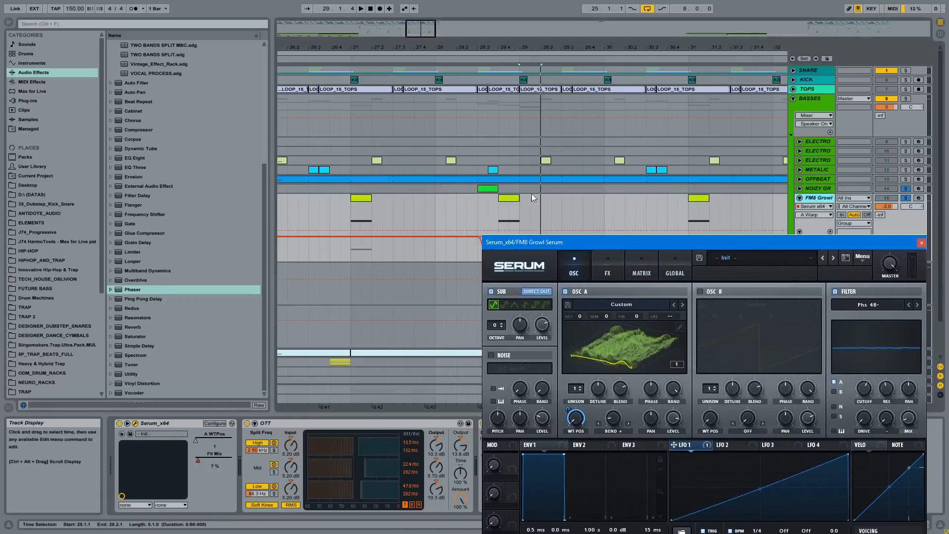
left_click(514, 198)
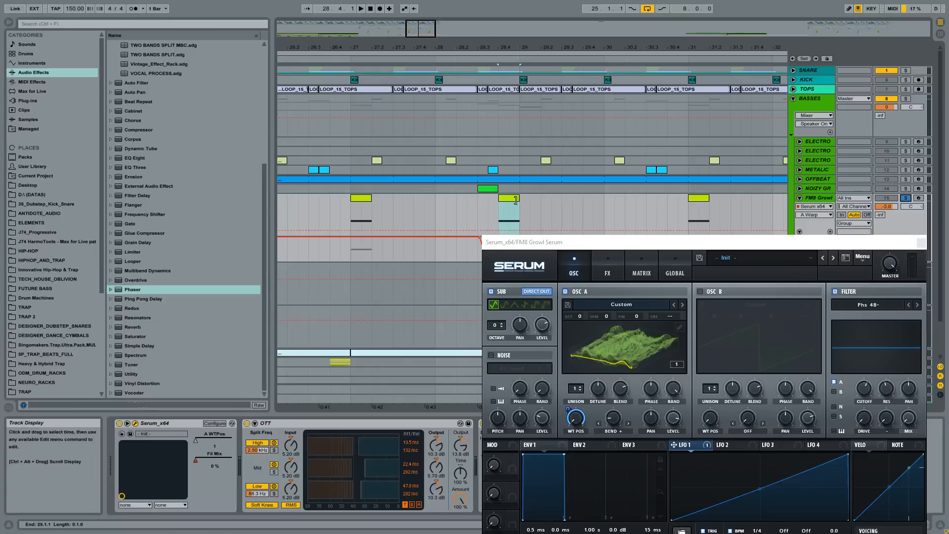
key("space")
key("space")
Step: Try the Serum patch with the filter off and different oscillator A Bend amounts, restore the filter, and close the plug-in
left_click_drag(651, 243, 598, 121)
left_click_drag(563, 298, 567, 325)
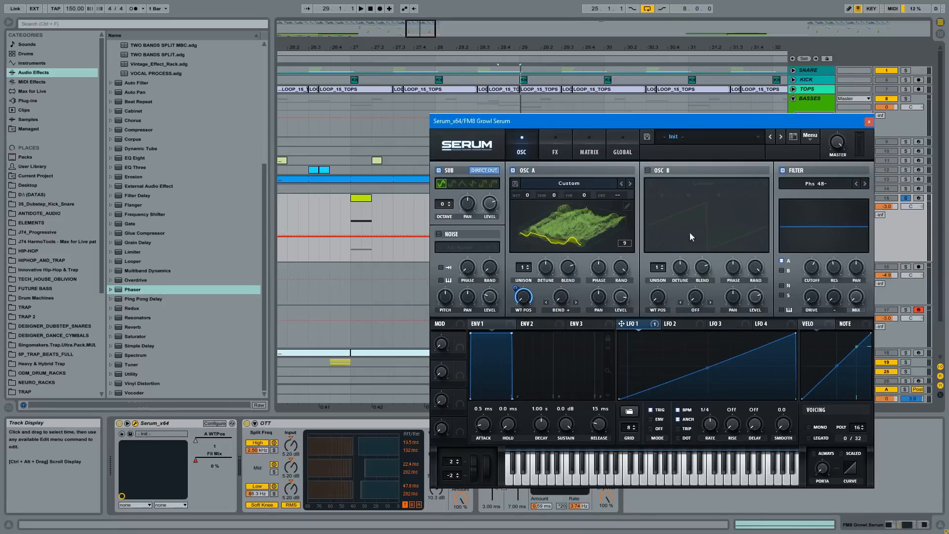
left_click(782, 170)
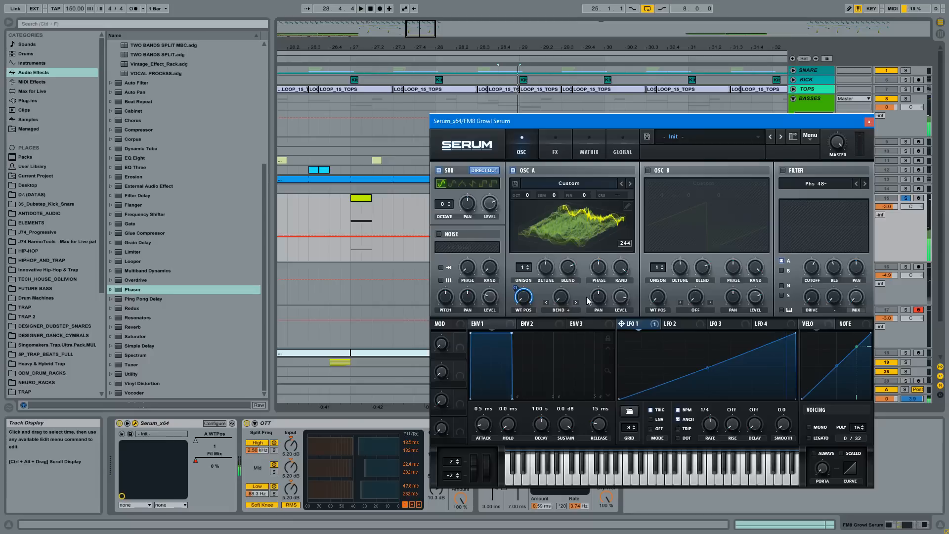
left_click_drag(564, 296, 565, 280)
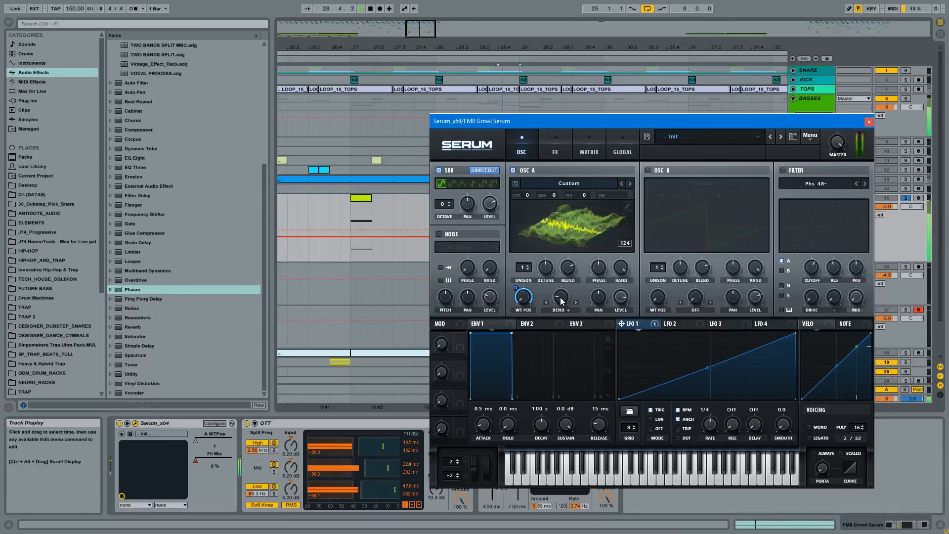
left_click(783, 171)
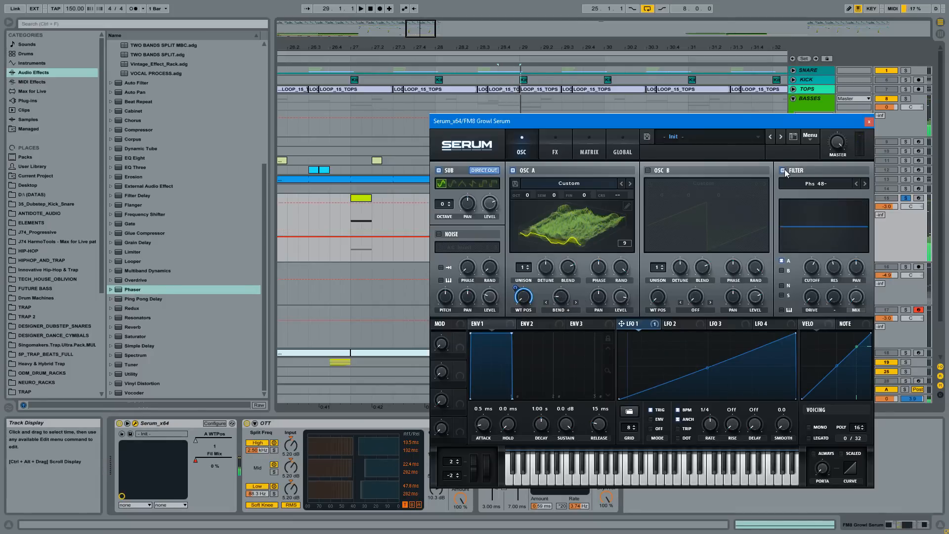
left_click(869, 122)
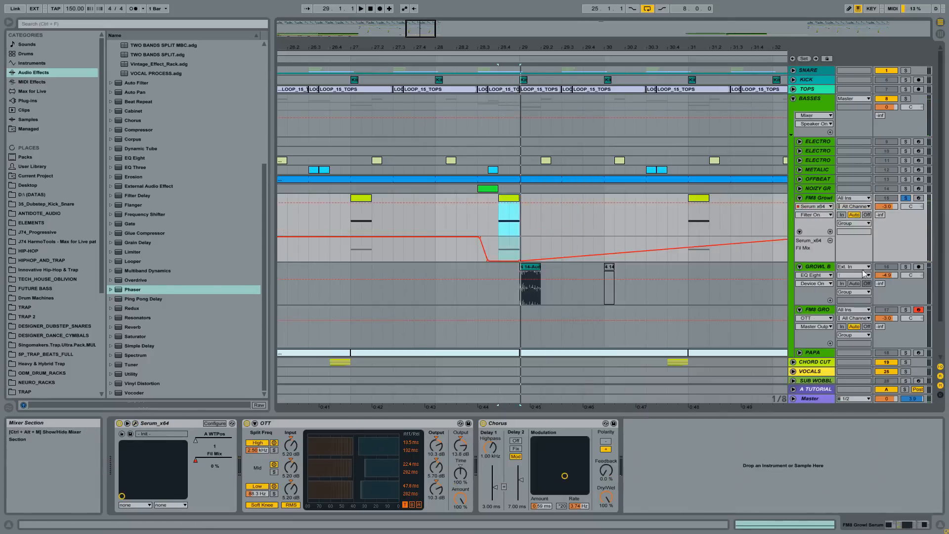
Step: Play the FM8 Growl Serum clip before bar 29 into the GROWL BOUNCE clip several times
left_click(512, 200)
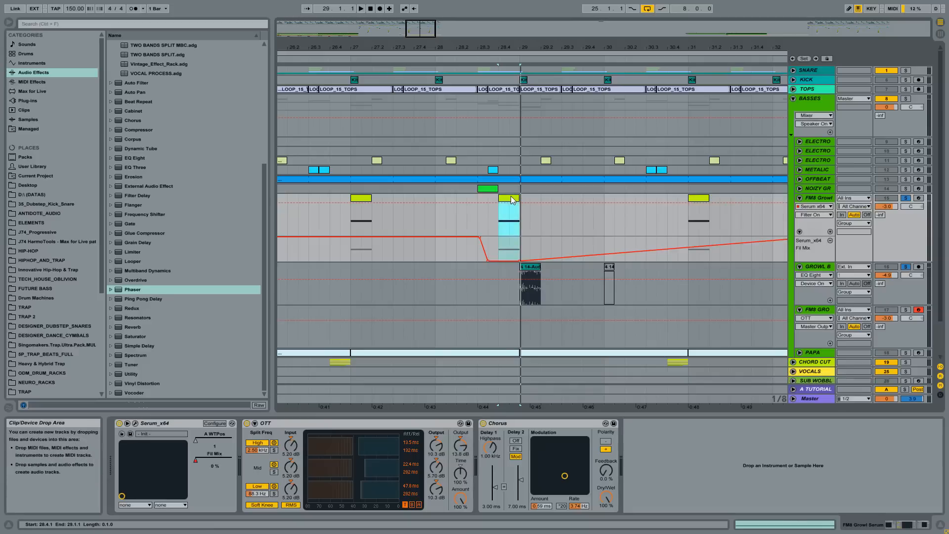
key("space")
key("space")
key("space")
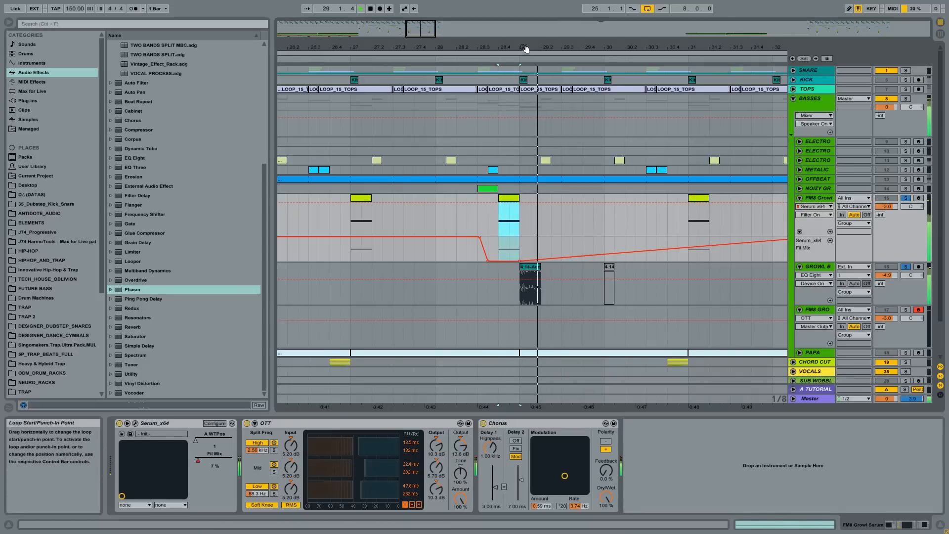
key("space")
key("space")
left_click_drag(526, 48, 583, 38)
key("space")
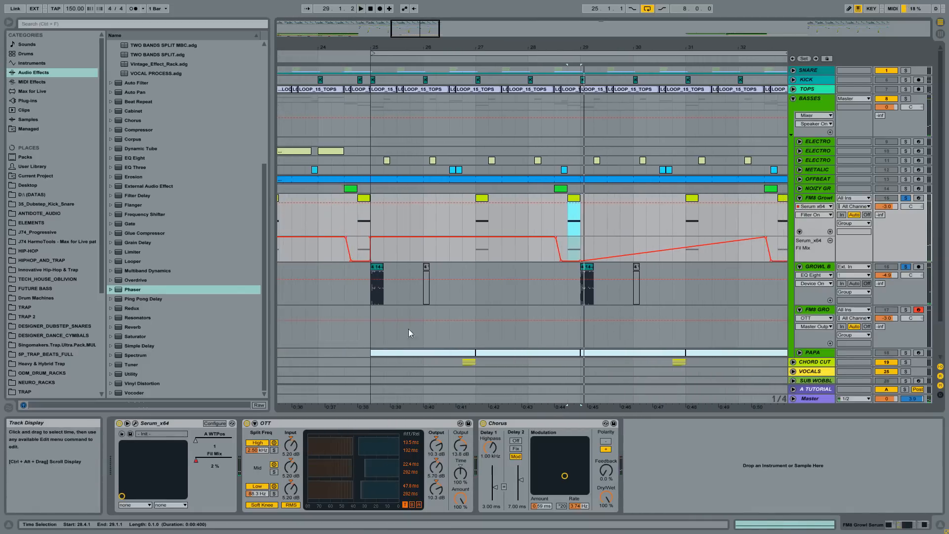
Step: Check Serum's filter, close the plug-in, and play the FM8 Growl Serum clip at bar 27
left_click(136, 424)
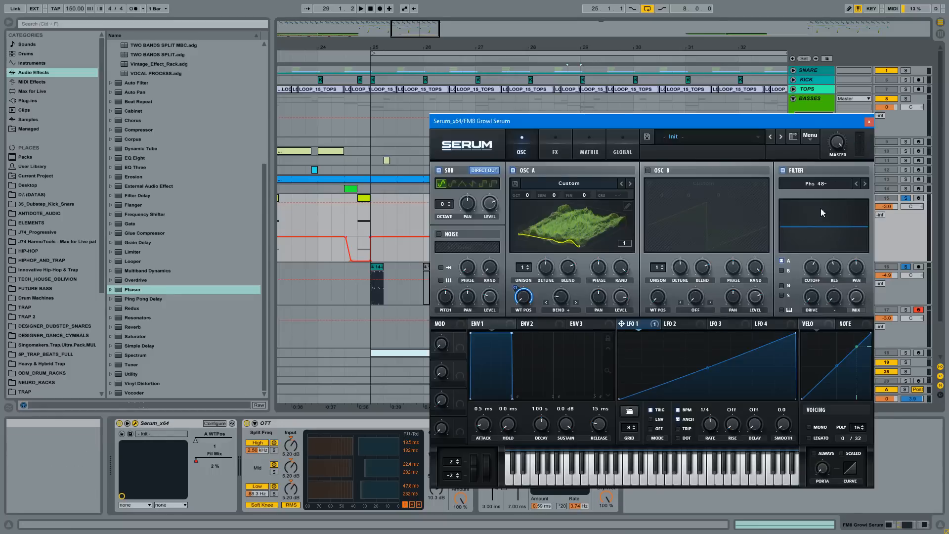
left_click(869, 121)
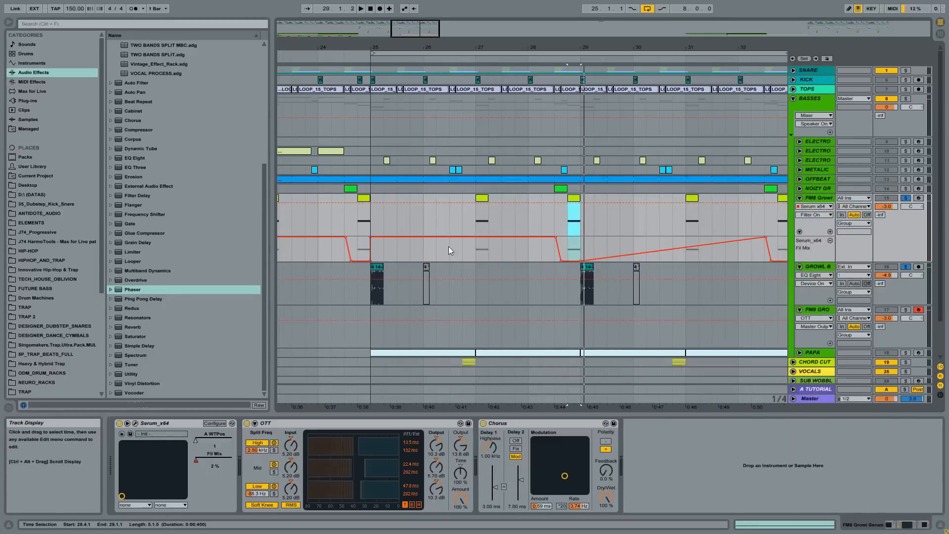
left_click(485, 203)
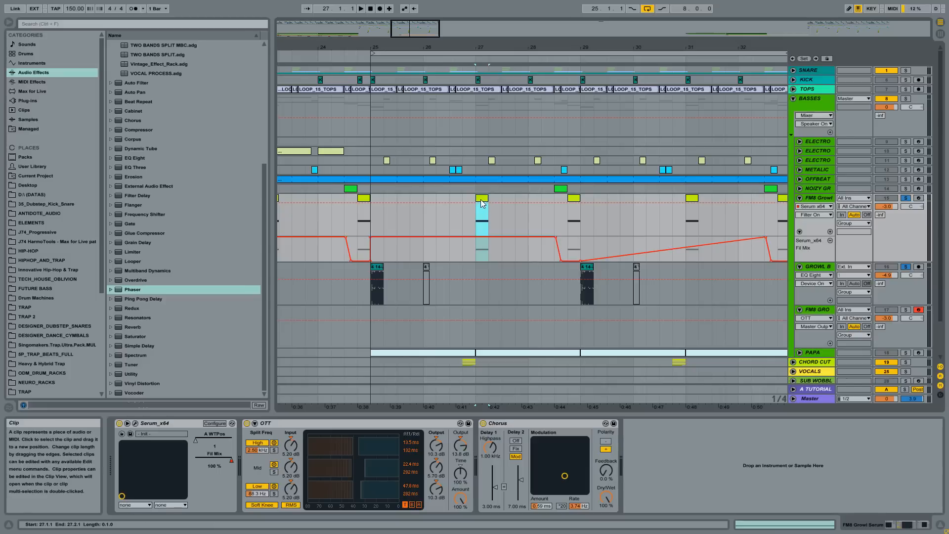
key("space")
key("space")
key("space")
key("space")
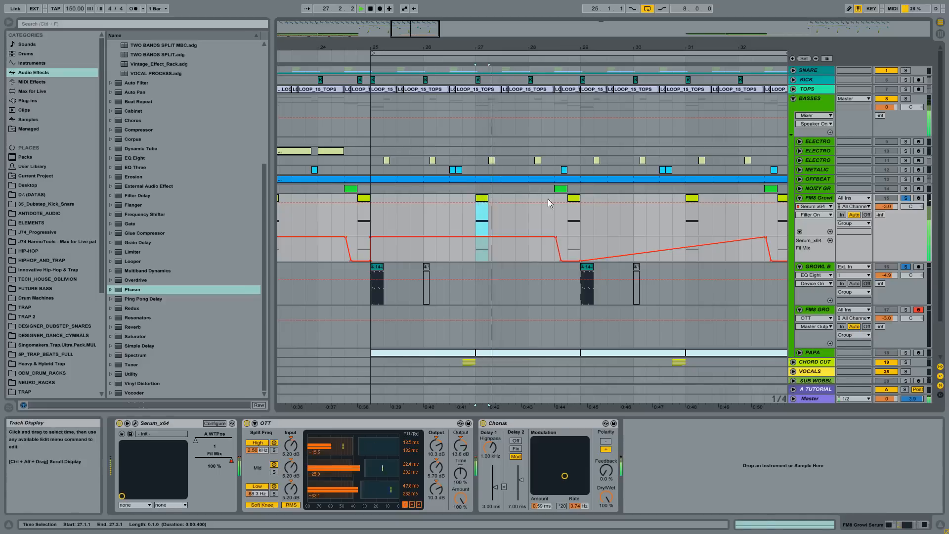
Step: Alternate playback between the FM8 Growl Serum clips at bar 27 and before bar 29 to compare their sound
left_click(574, 199)
key("ctrl+space")
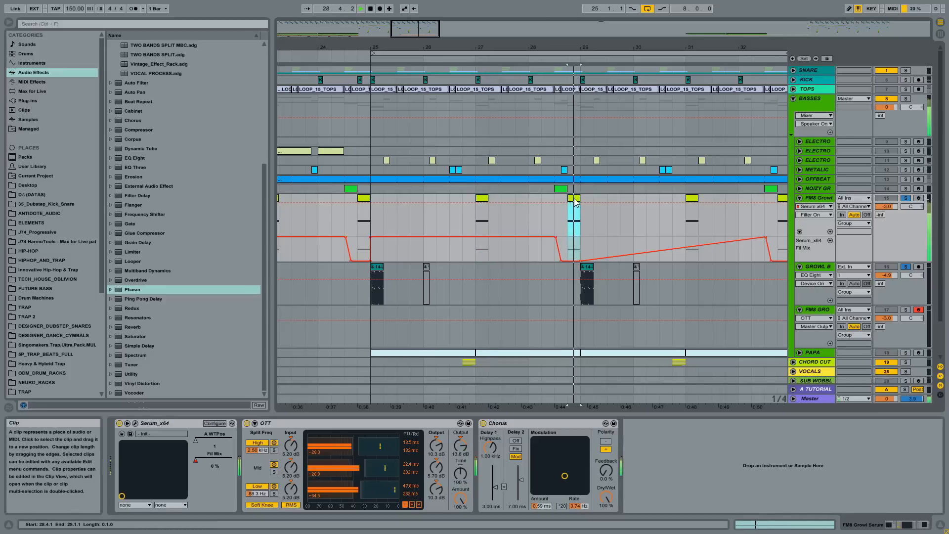
key("ctrl+space")
left_click(483, 198)
key("ctrl+space")
left_click(573, 198)
key("ctrl+space")
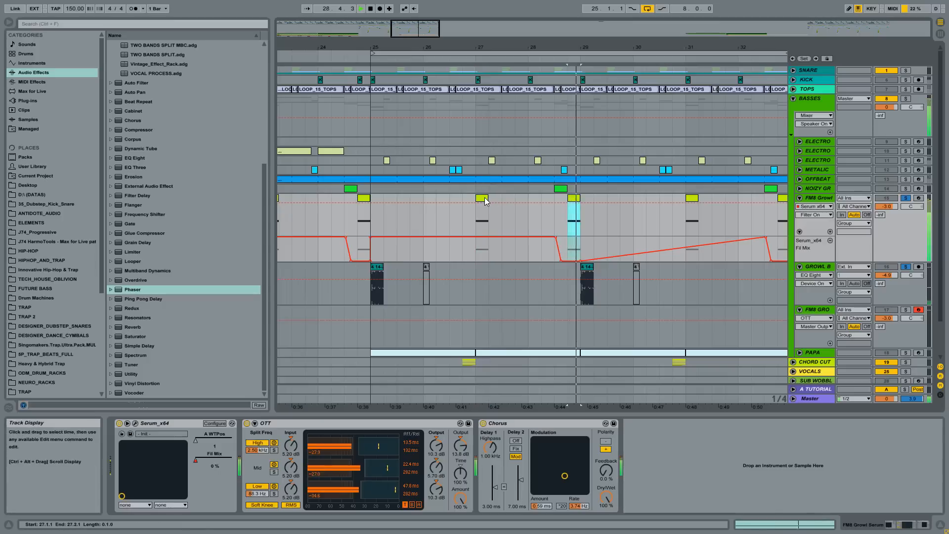
left_click(483, 199)
key("ctrl+space")
left_click(573, 198)
key("ctrl+space")
left_click(484, 198)
key("ctrl+space")
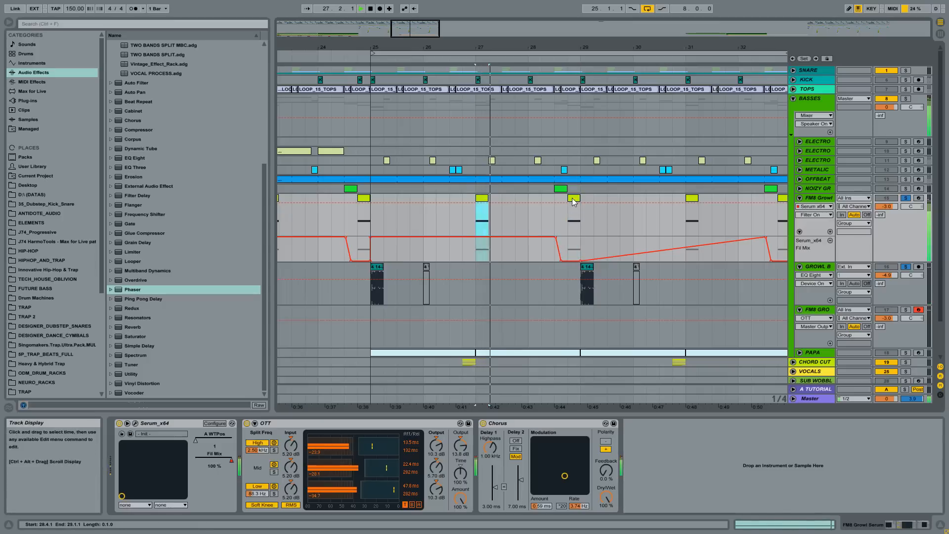
left_click(574, 199)
key("ctrl+space")
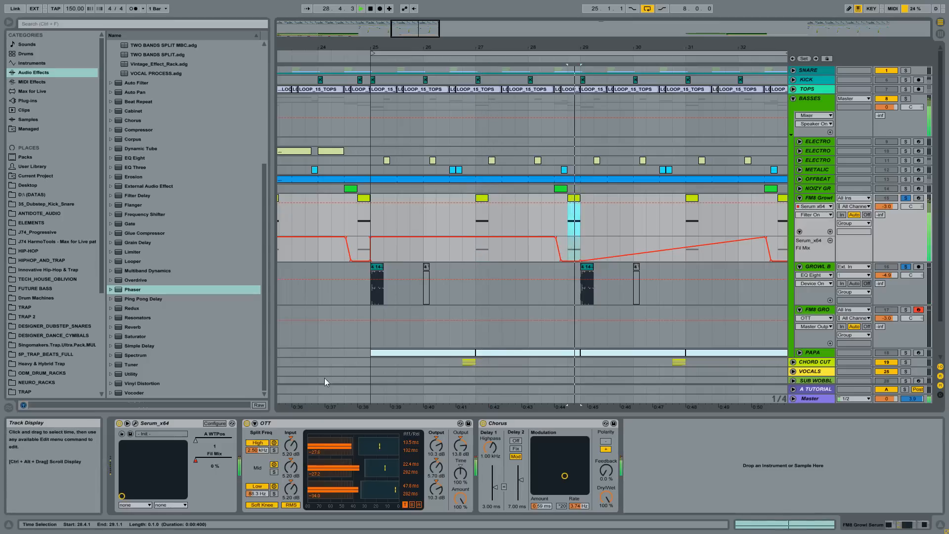
Step: Watch Serum's Phs 48- filter while playing the clips at bar 27 and before bar 29, and close the plug-in
left_click(135, 424)
left_click_drag(643, 115, 395, 119)
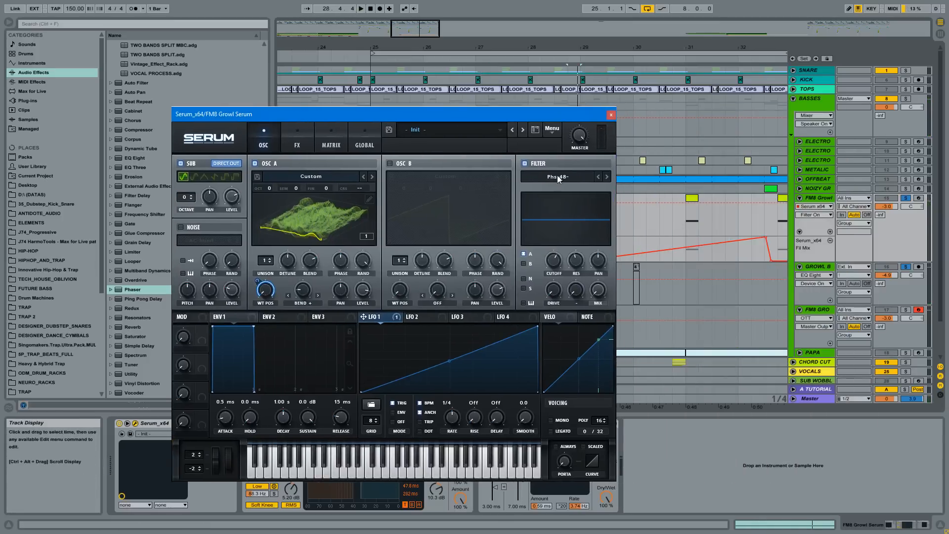
left_click_drag(525, 114, 293, 114)
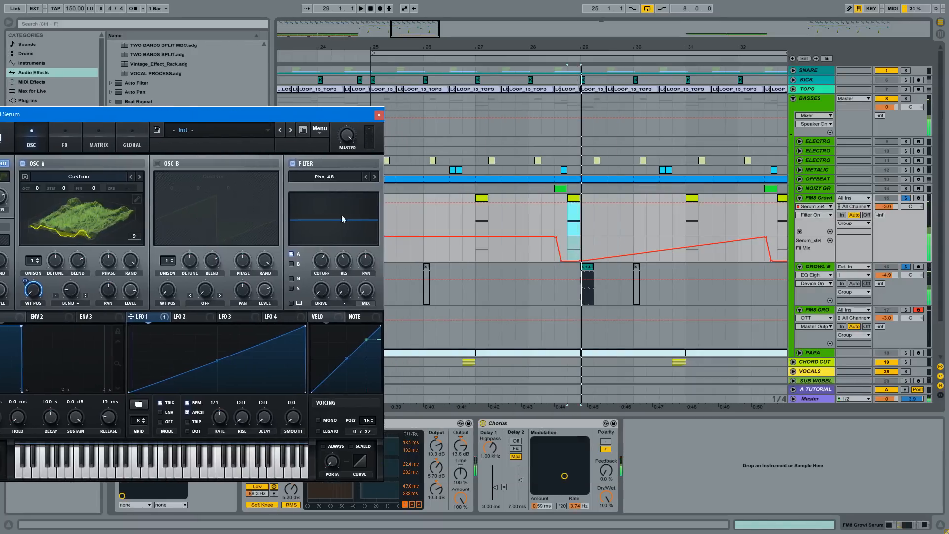
left_click(481, 198)
key("ctrl+space")
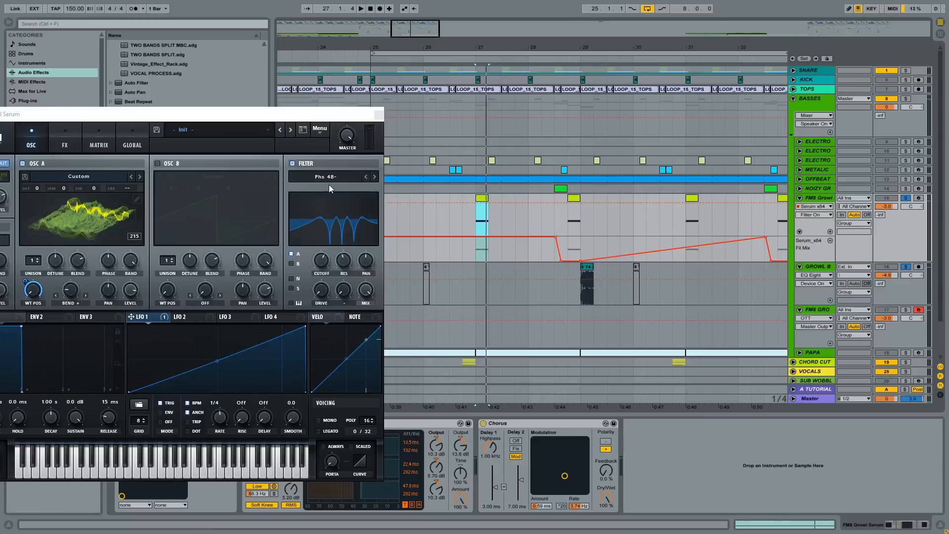
key("space")
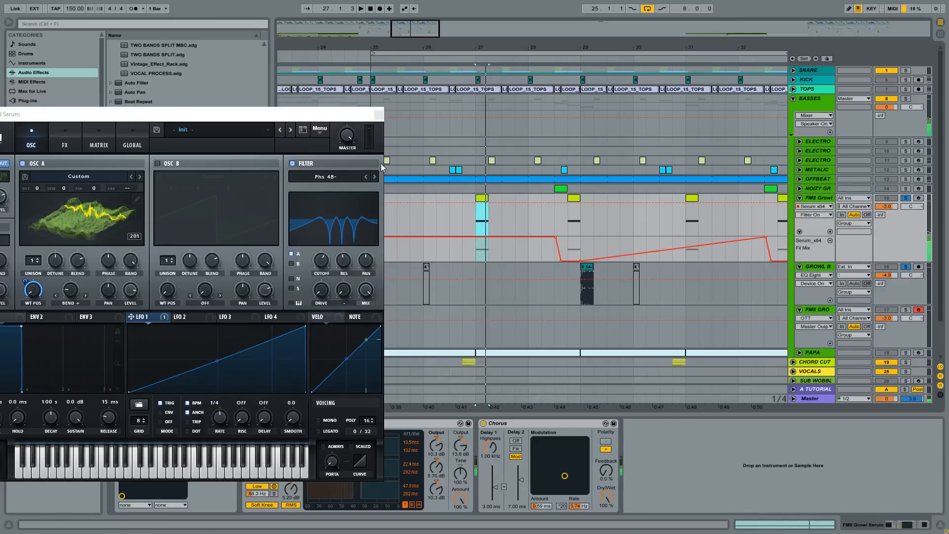
key("space")
left_click(577, 199)
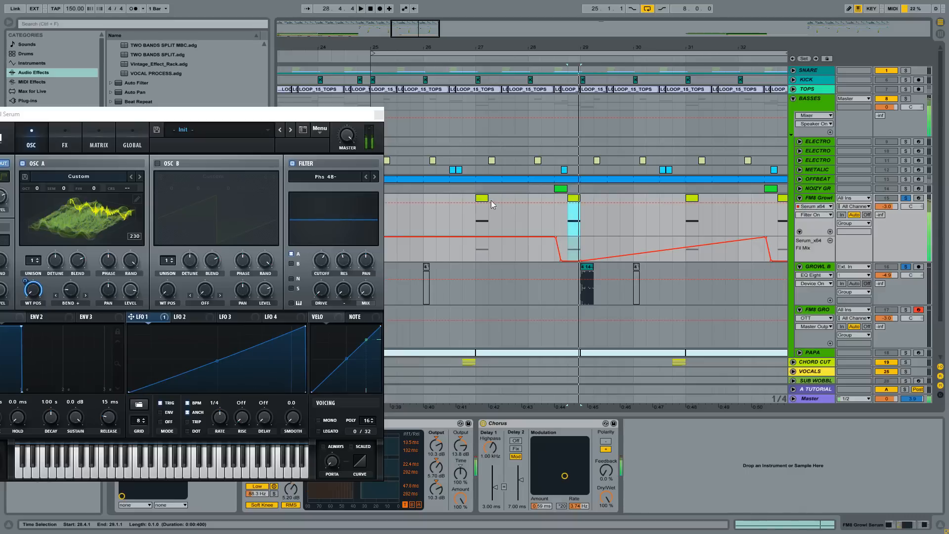
left_click(482, 198)
left_click(378, 114)
Step: Unfold and solo the NOIZY GROWL track, and collapse the two OTT devices in its chain
left_click(560, 188)
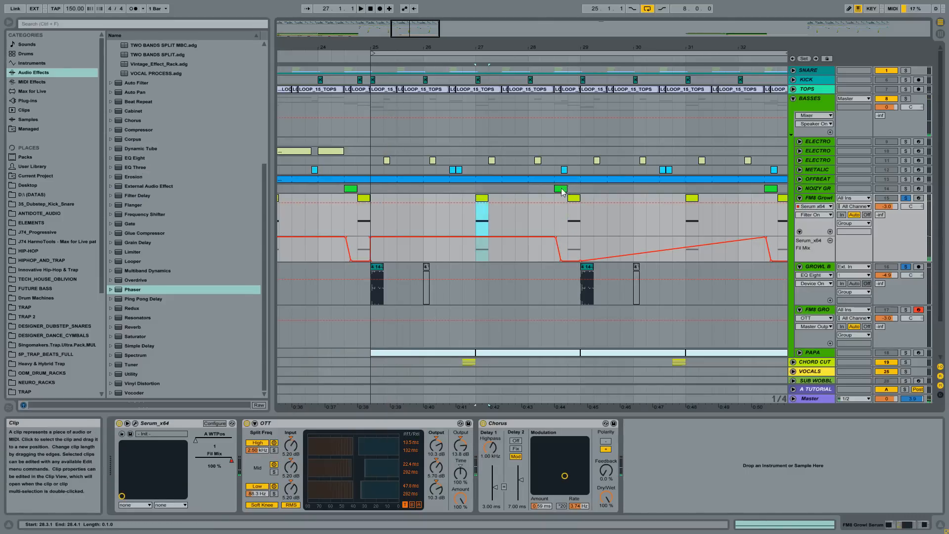
left_click(799, 189)
left_click(905, 188)
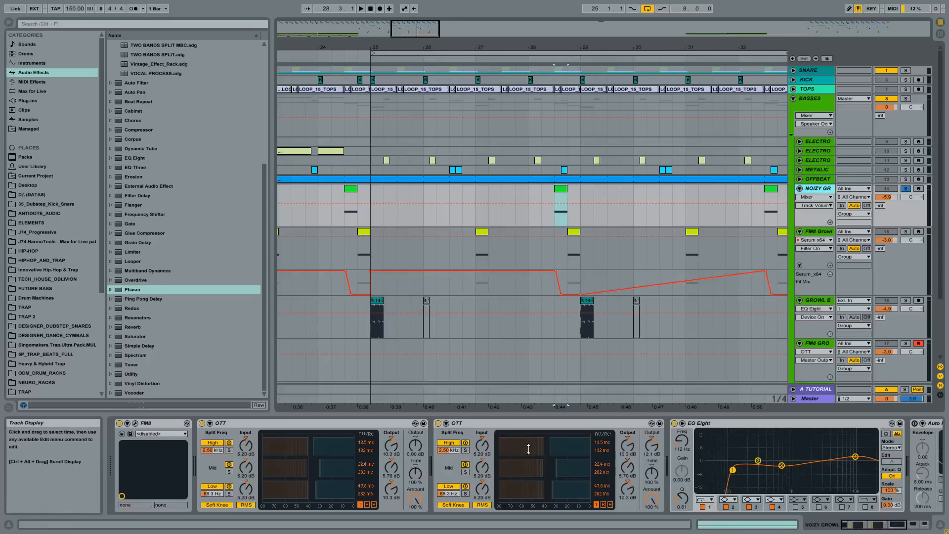
double_click(352, 425)
double_click(353, 424)
left_click(353, 425)
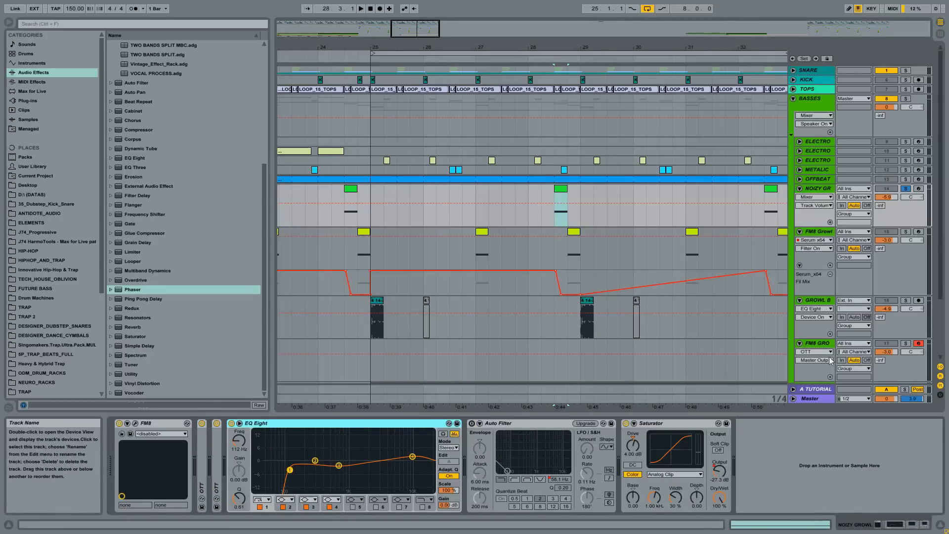
Step: Compare the device chains of the GROWL BOUNCE and FM8 GROWL tracks with the NOIZY GROWL chain and its EQ Eight
left_click(818, 300)
left_click(817, 343)
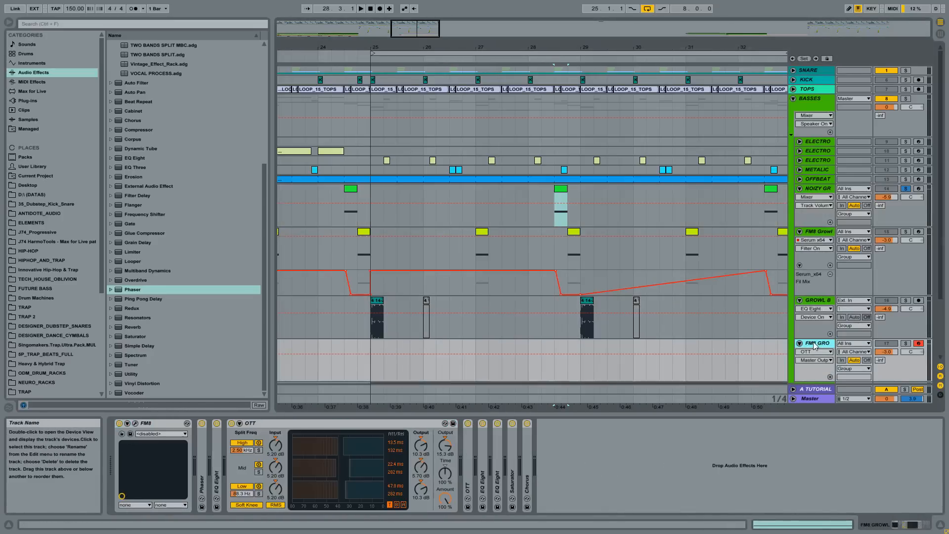
left_click(809, 201)
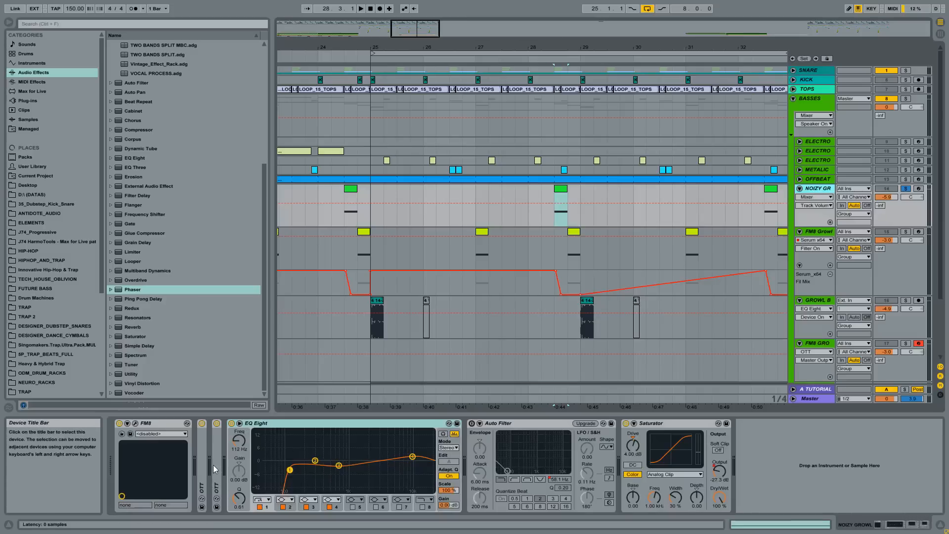
left_click(291, 423)
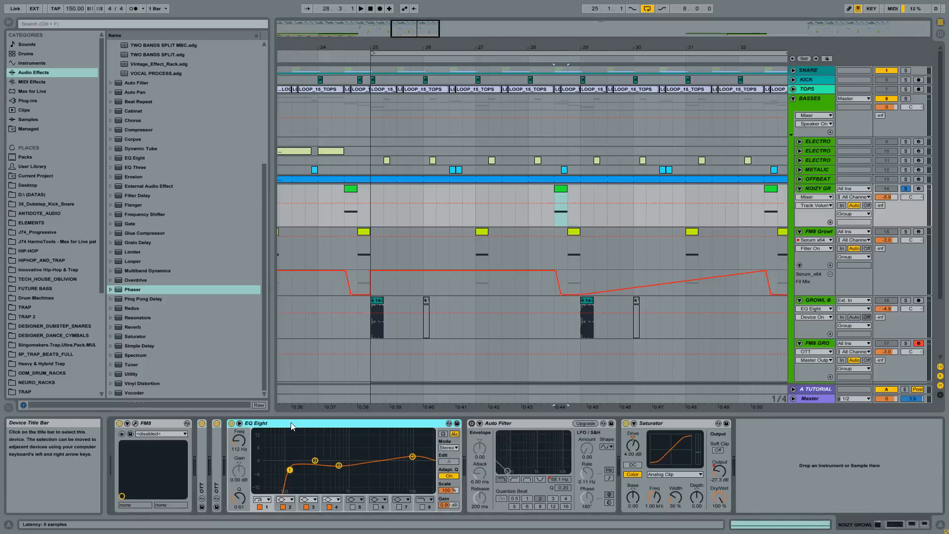
Step: Delete the Auto Filter from the NOIZY GROWL track and open the track's FM8 plug-in
left_click(547, 424)
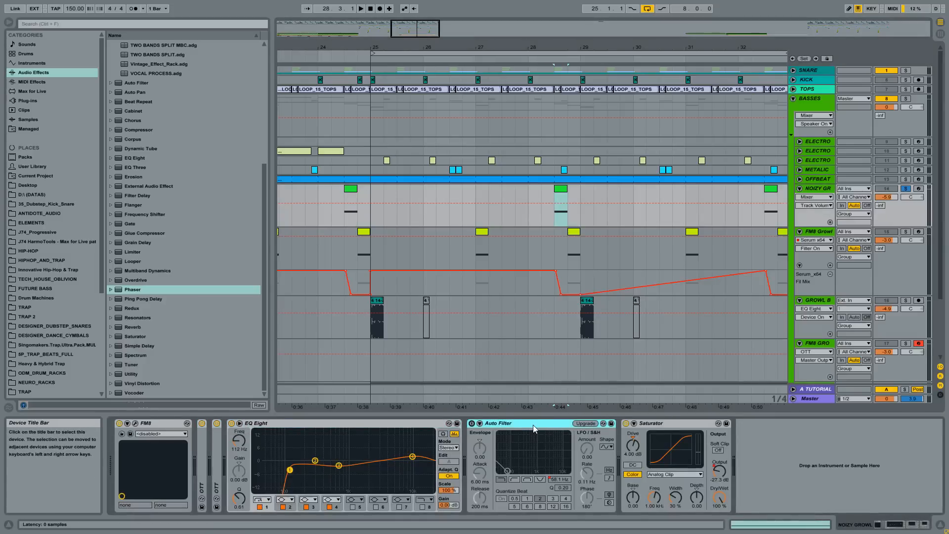
key("Delete")
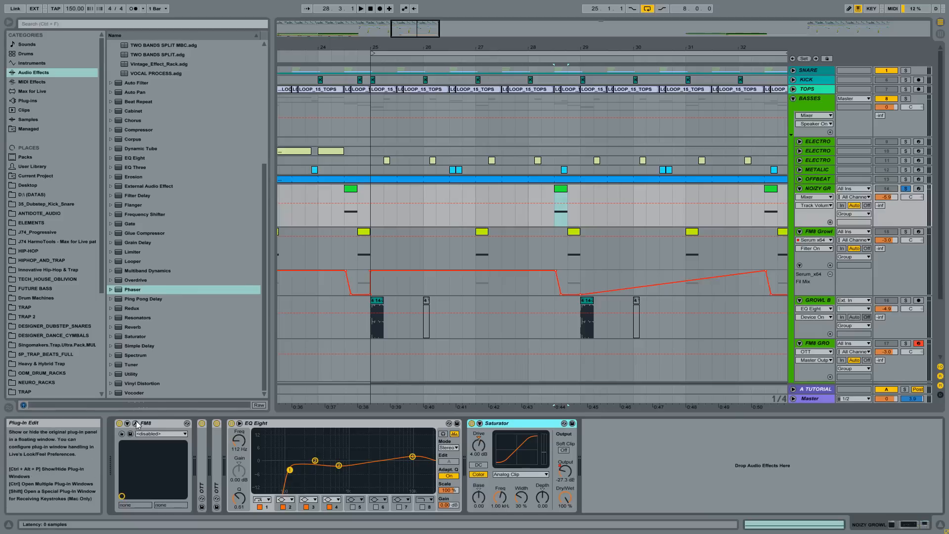
left_click(134, 423)
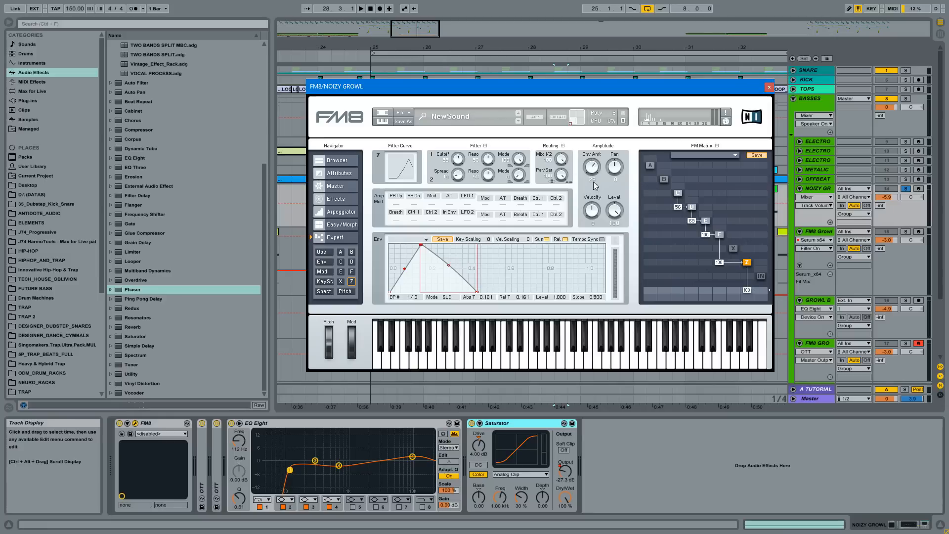
Step: Examine the settings of FM8 operators F, E, D and C on the NOIZY GROWL track, and listen to the growl clip
left_click(719, 234)
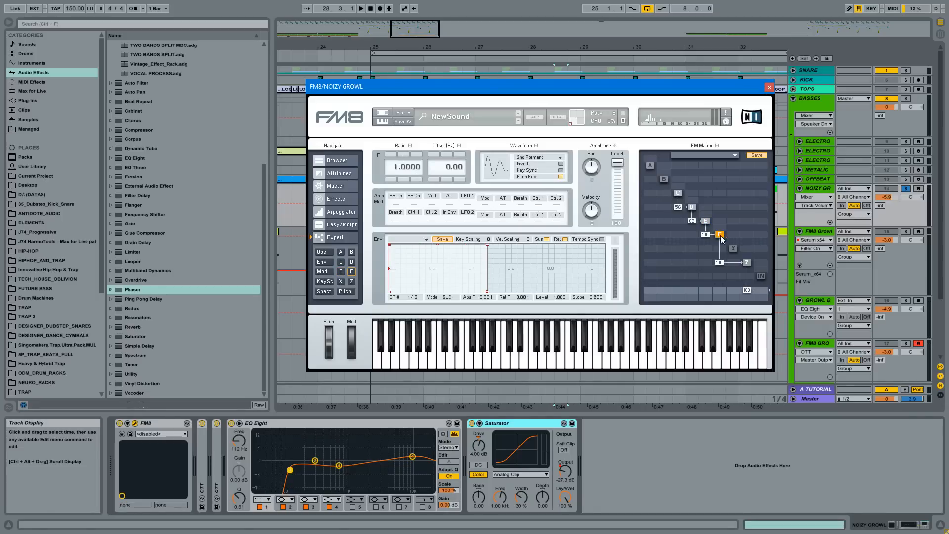
left_click(706, 221)
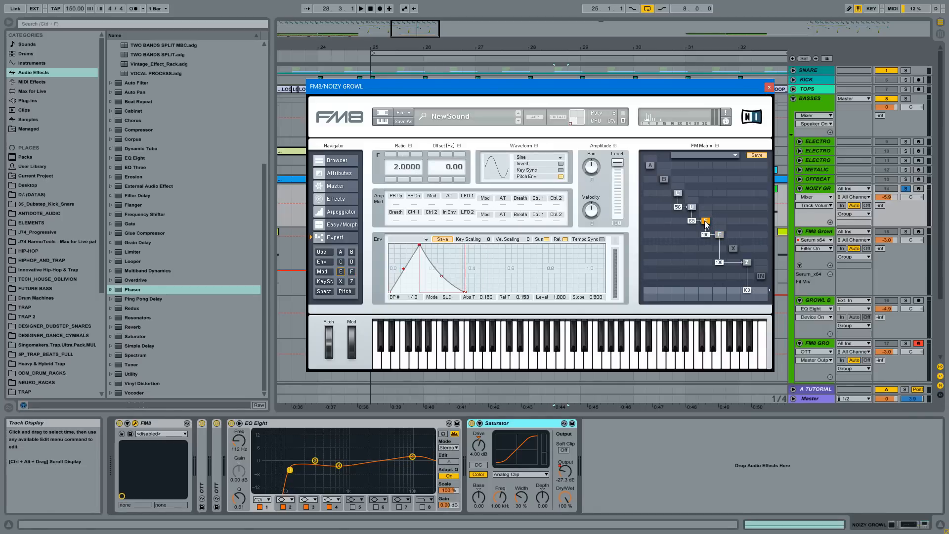
left_click(691, 208)
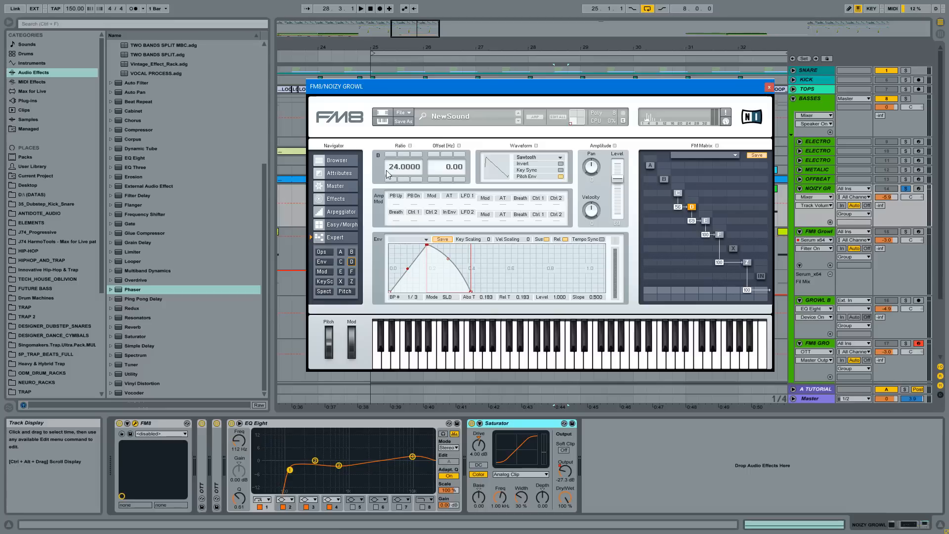
left_click(677, 193)
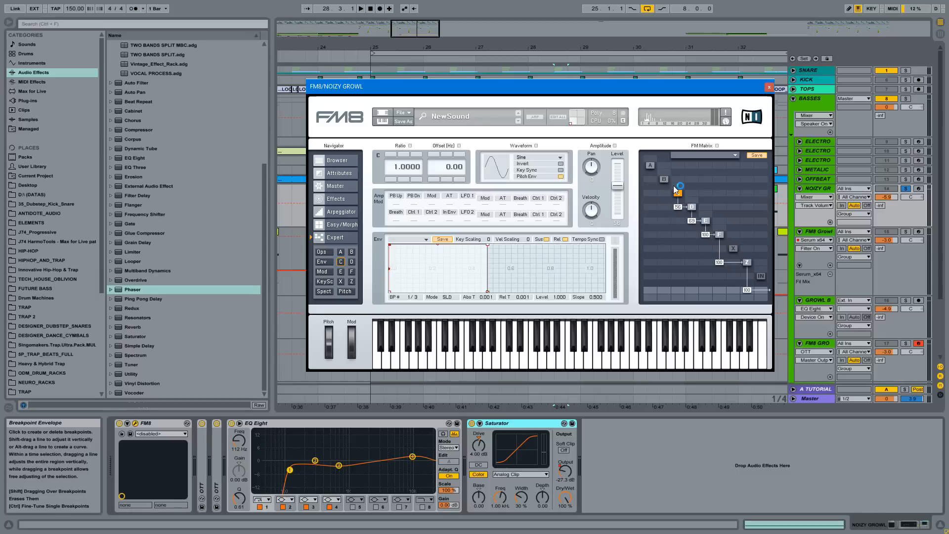
key("space")
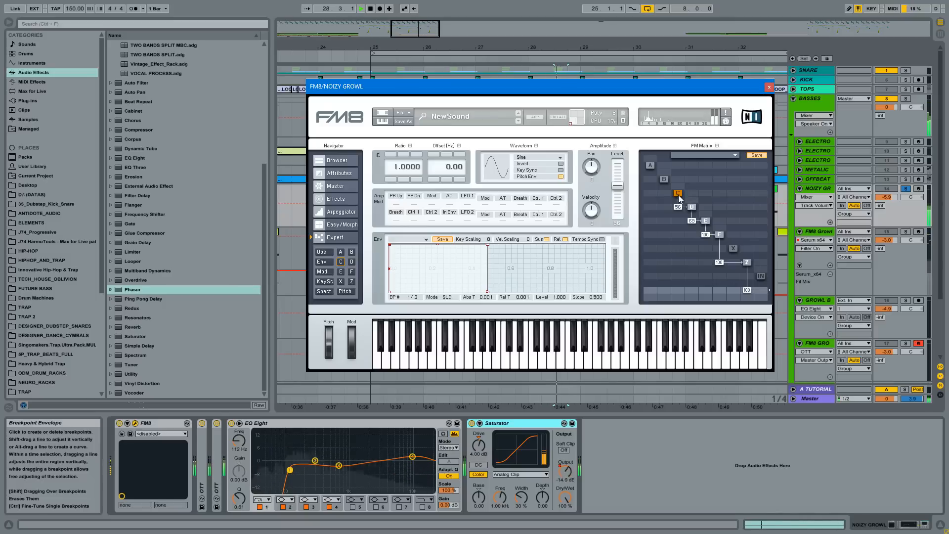
key("space")
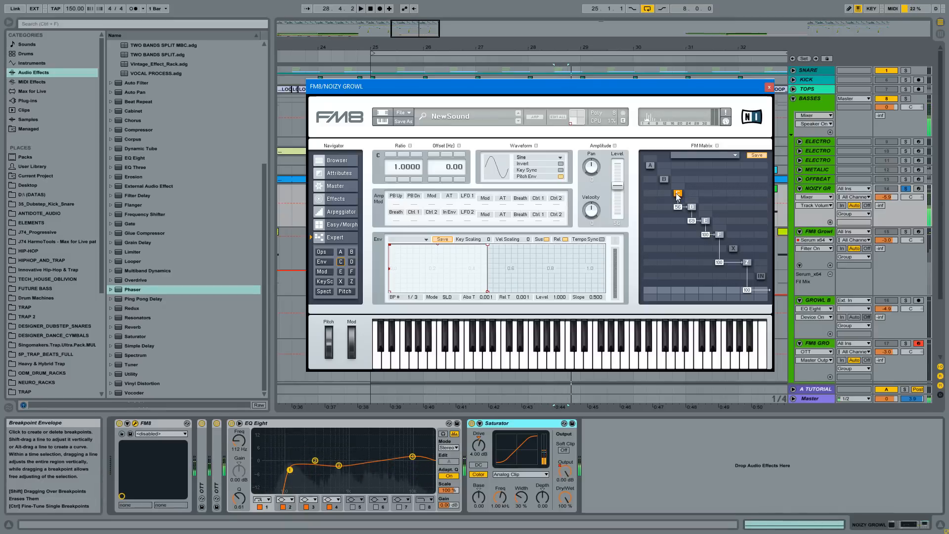
Step: Hide the browser and close the NOIZY GROWL track's FM8 window
left_click_drag(706, 91, 566, 97)
left_click(8, 23)
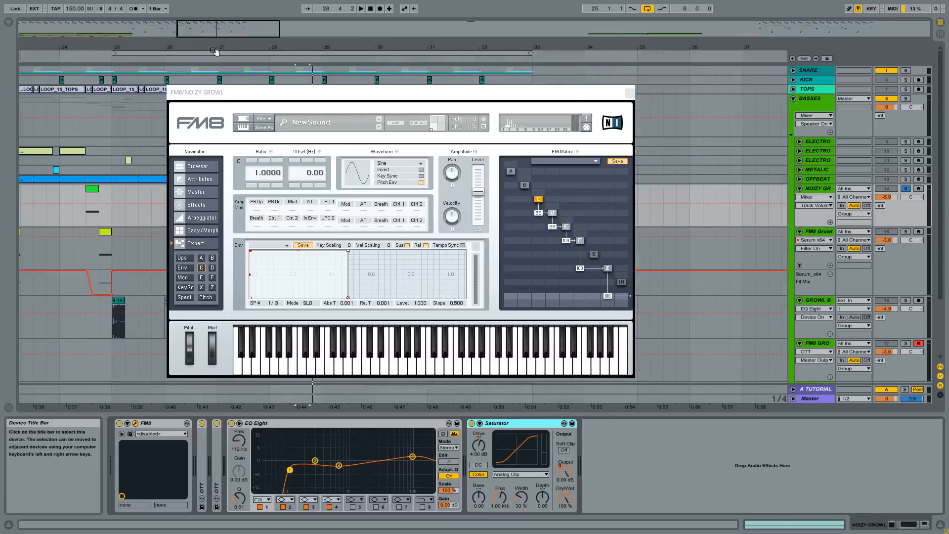
left_click(629, 93)
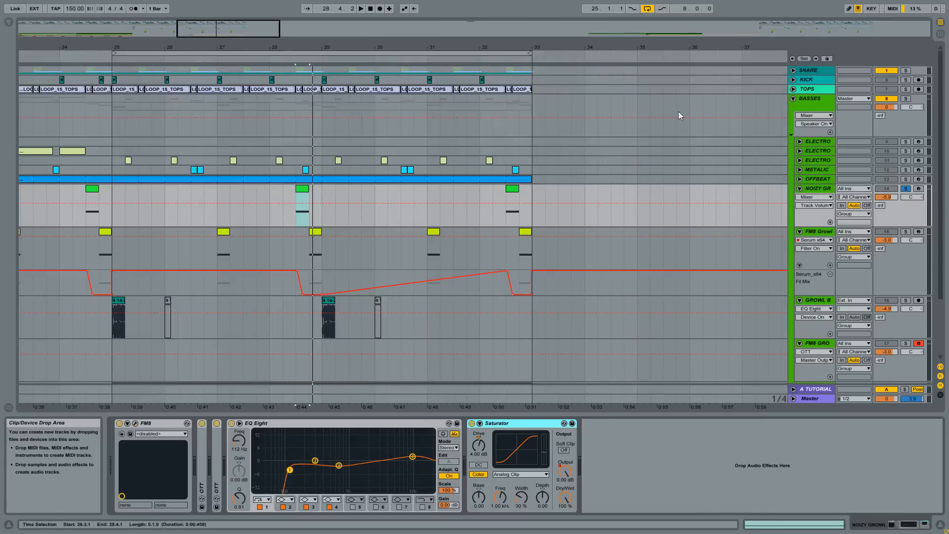
Step: Solo the FM8 Growl and GROWL BOUNCE tracks along with NOIZY GROWL, and play from the noisy growl clip before bar 29
left_click(906, 231, "ctrl")
left_click(906, 301, "ctrl")
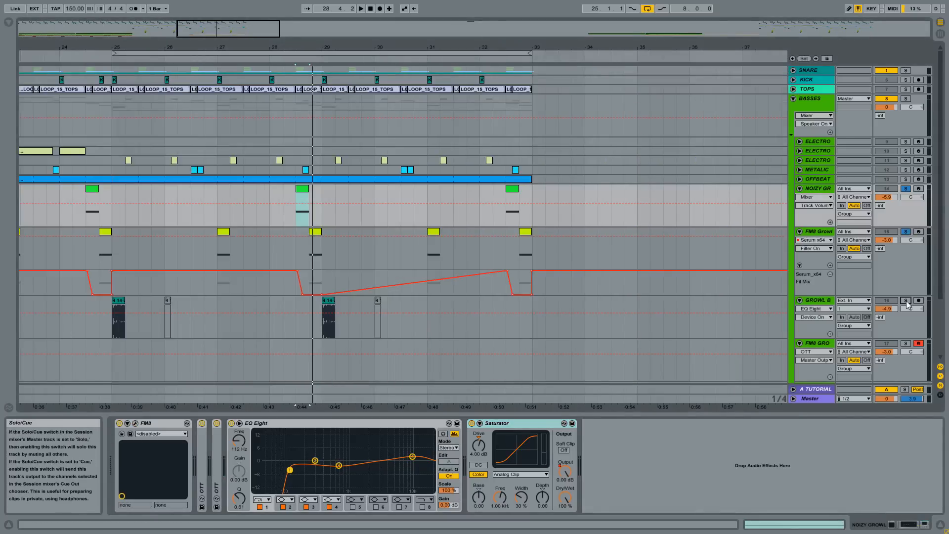
left_click(297, 194)
key("space")
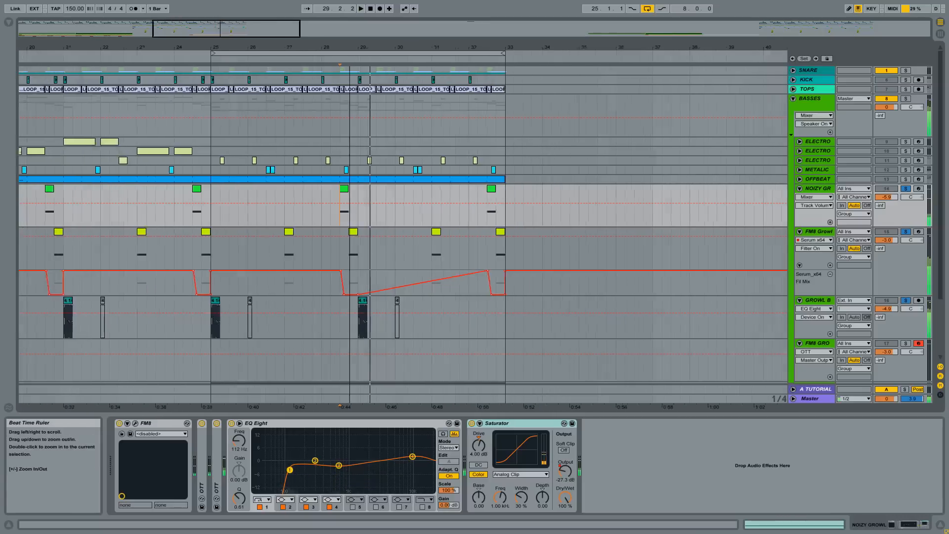
Step: Select the loop from bar 25 to 33 and play it with all tracks unsoloed
left_click(338, 52)
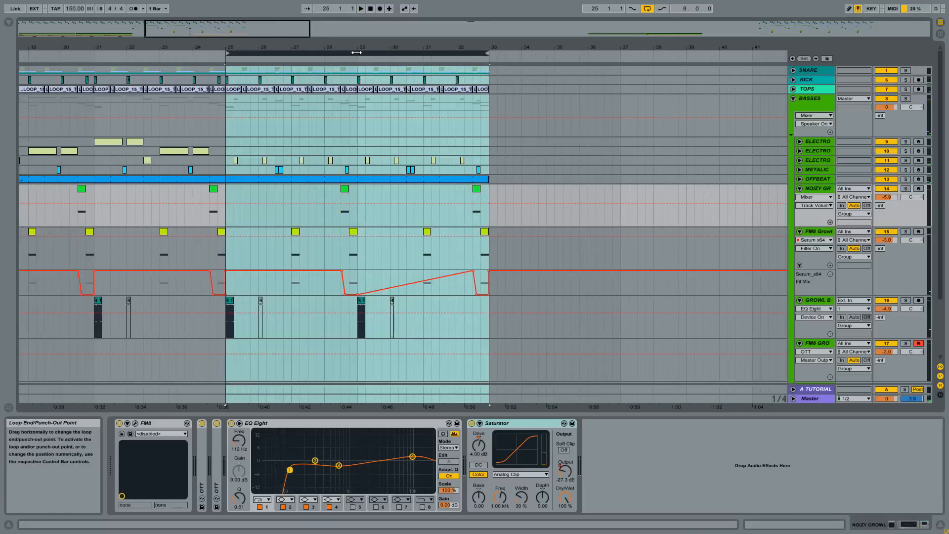
left_click_drag(330, 50, 328, 46)
key("space")
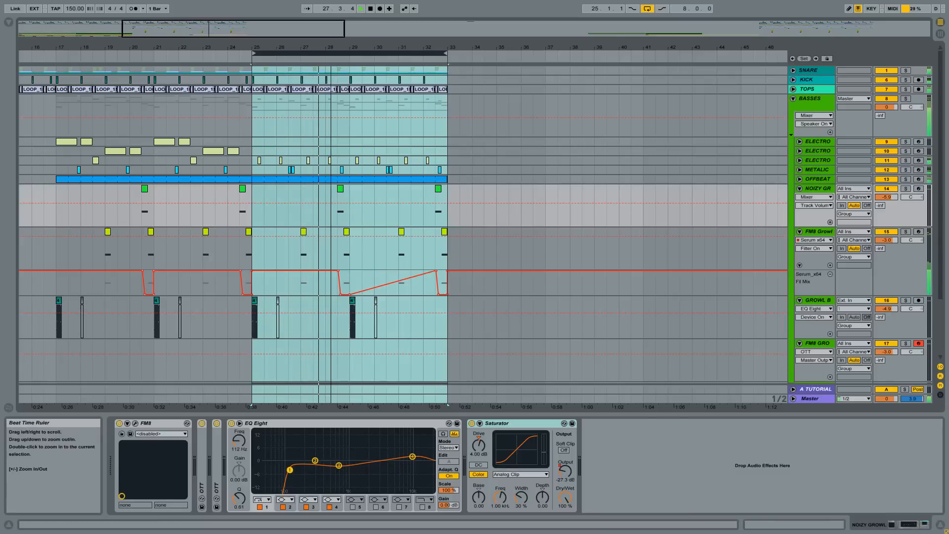
left_click_drag(331, 44, 352, 45)
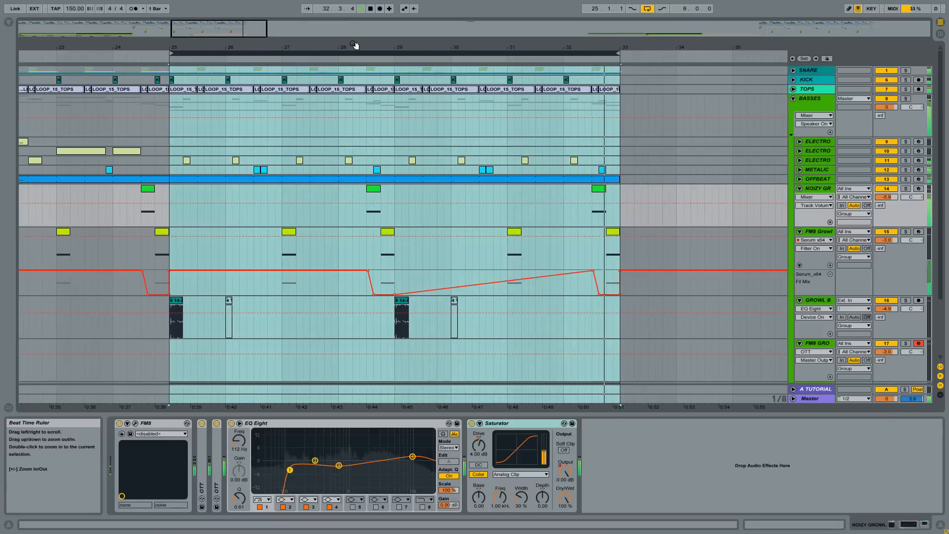
Step: Replay the full mix from the NOIZY GROWL clip before bar 29, and stop playback
left_click(372, 191)
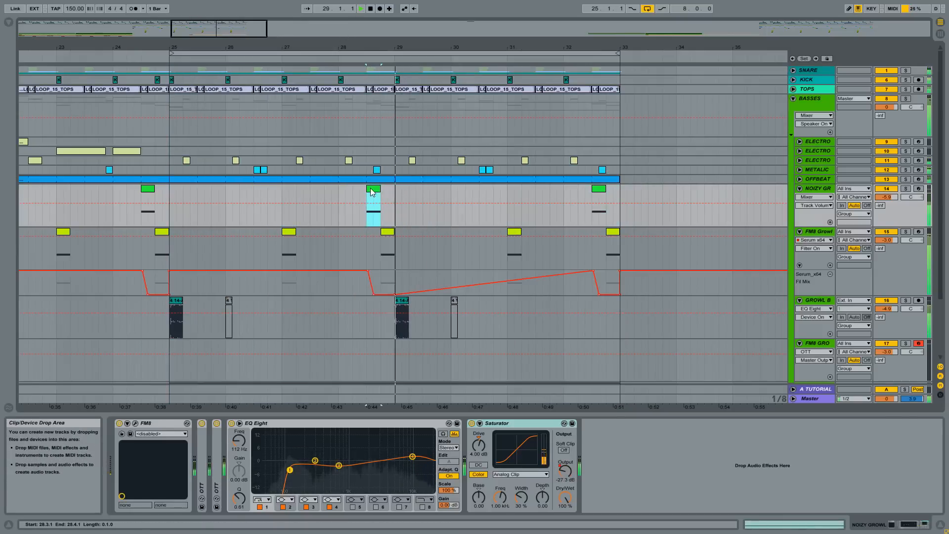
key("space")
key("space")
key("space")
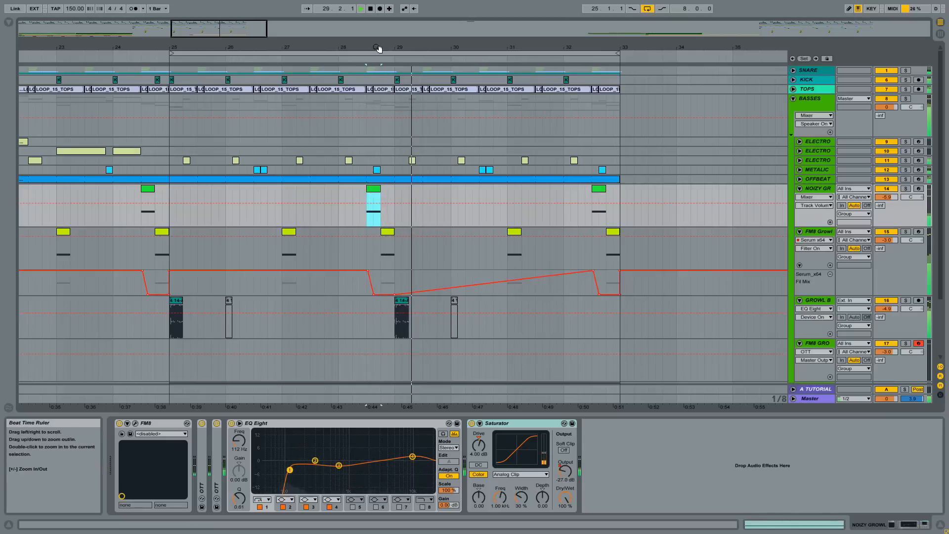
key("space")
left_click_drag(379, 47, 500, 27)
key("space")
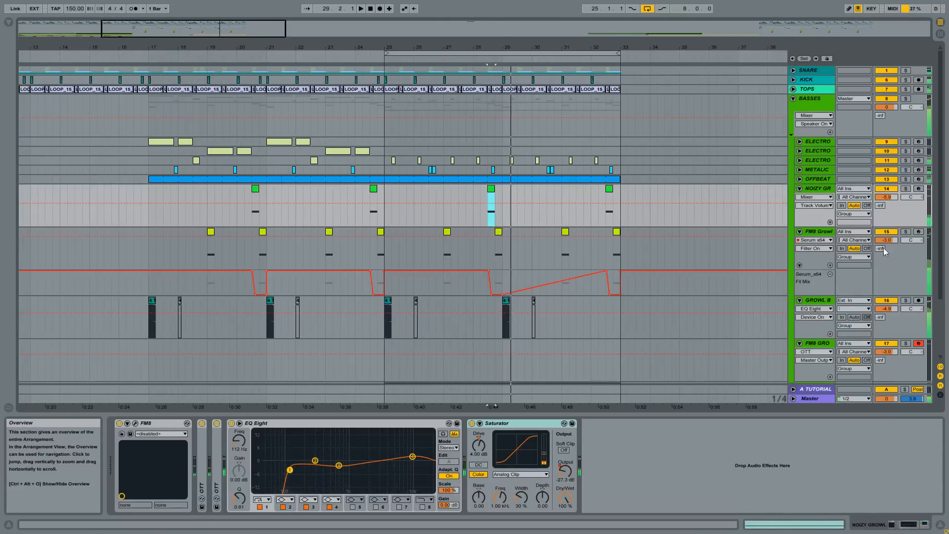
Step: Fold the NOIZY GROWL, FM8 Growl, GROWL BOUNCE and FM8 GROWL tracks, removing the extra automation lane under FM8 Growl
left_click(799, 189)
left_click(799, 198)
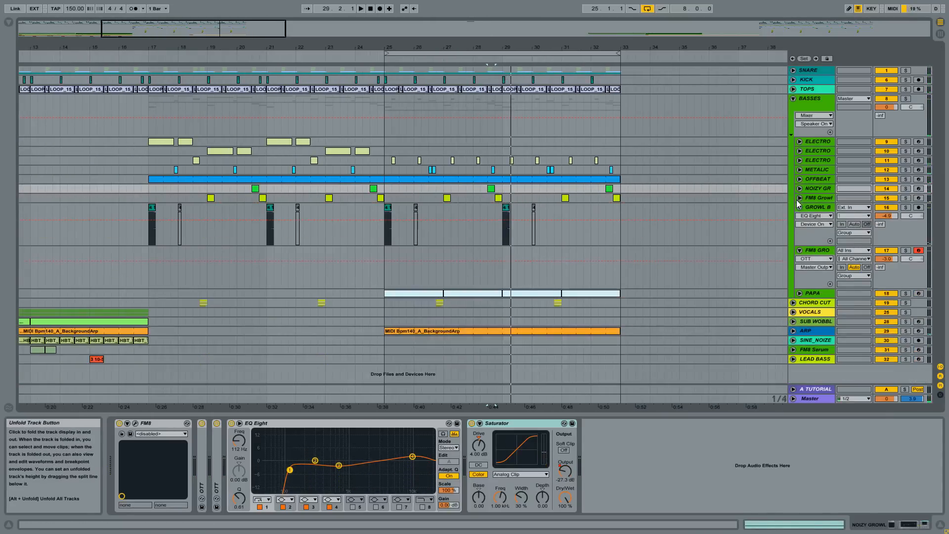
left_click(799, 198)
left_click(830, 256)
left_click(799, 198)
left_click(799, 207)
left_click(799, 217)
Step: View the device chains of the FM8 GROWL and PAPA tracks, and briefly unfold PAPA to check its clips
left_click(814, 217)
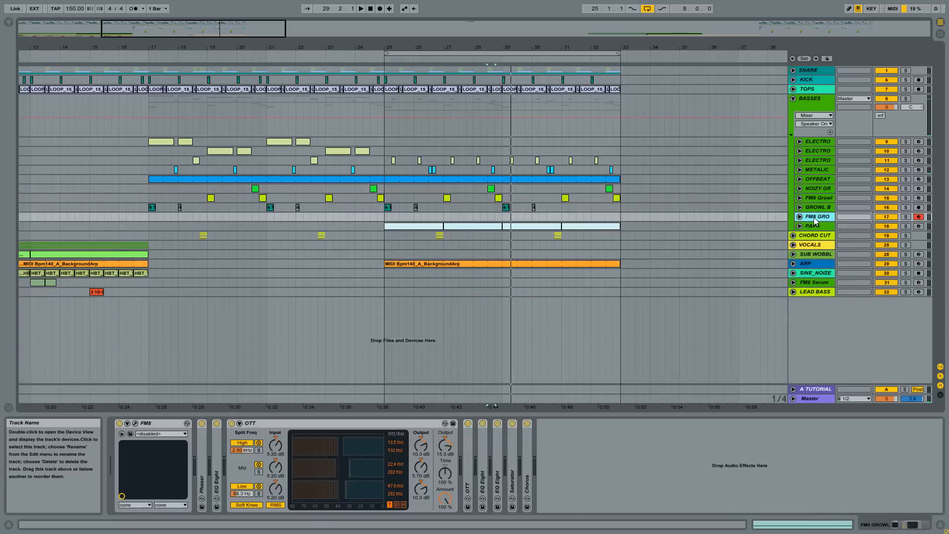
left_click(814, 227)
left_click(799, 226)
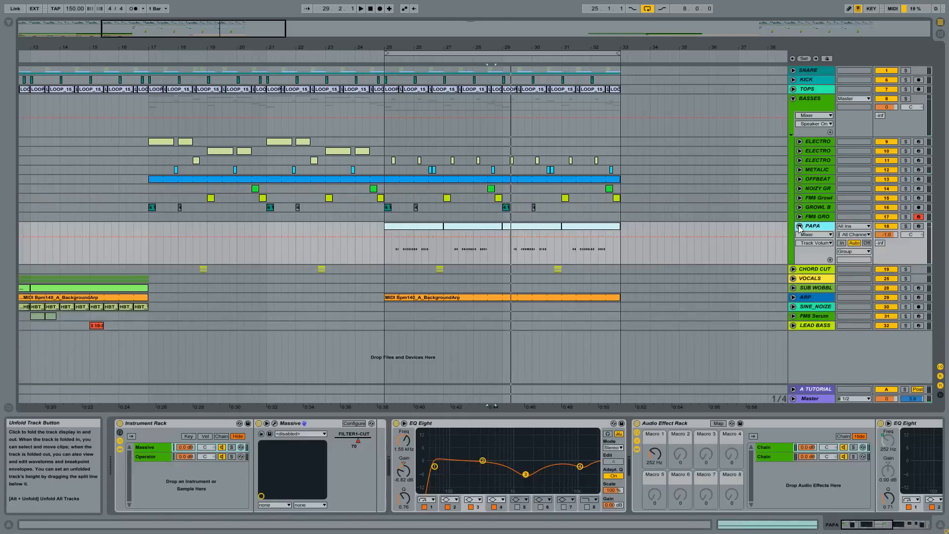
left_click(799, 226)
left_click_drag(496, 48, 496, 94)
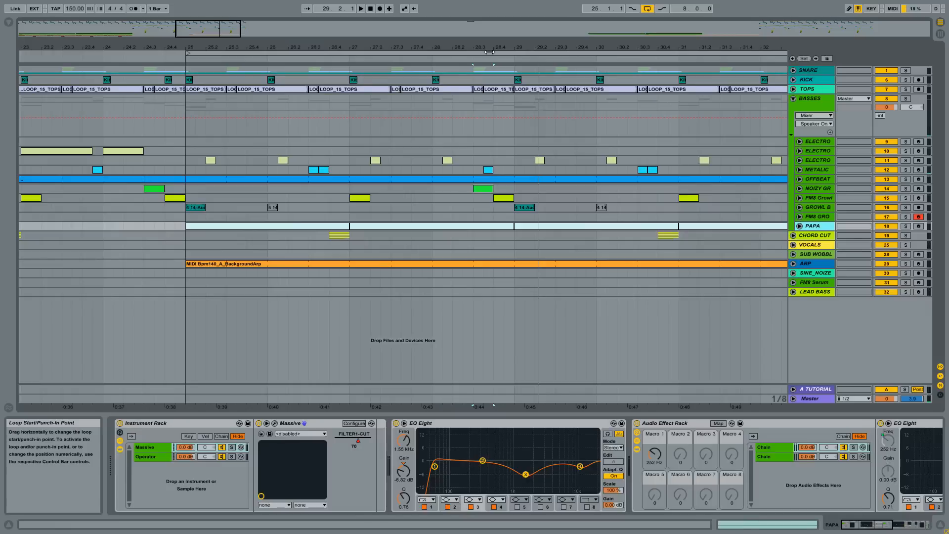
left_click(159, 424)
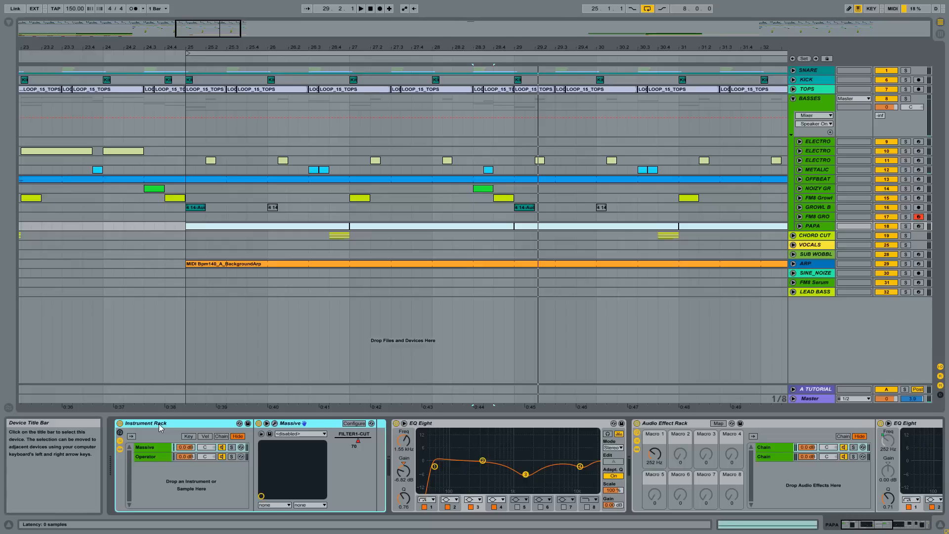
Step: Search the plug-ins for "serum" and load Serum_x64 on a new MIDI track
left_click(9, 22)
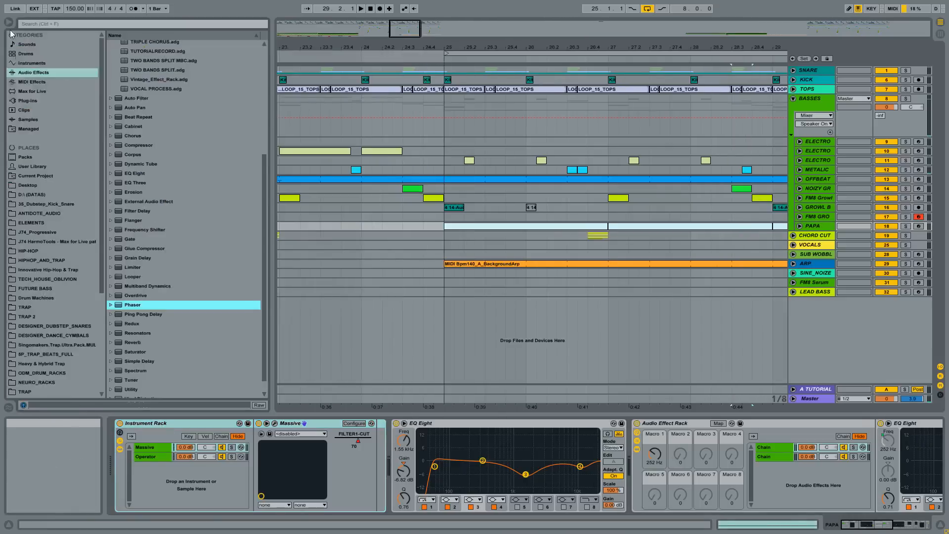
left_click(28, 101)
left_click(110, 25)
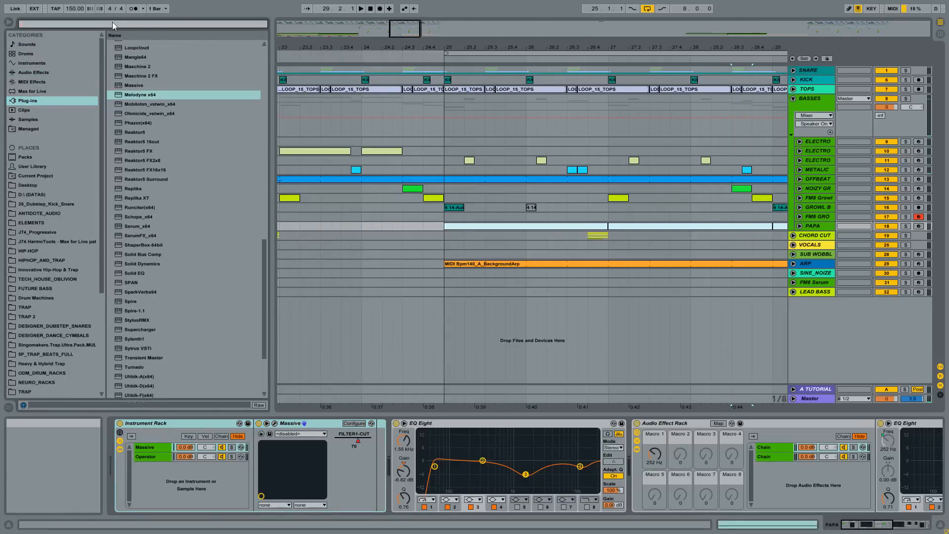
type("serum")
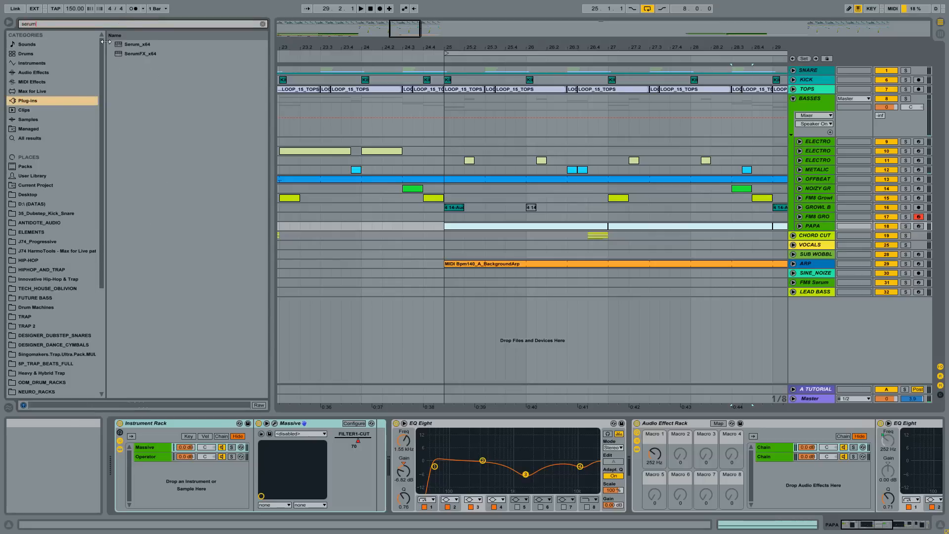
left_click(133, 44)
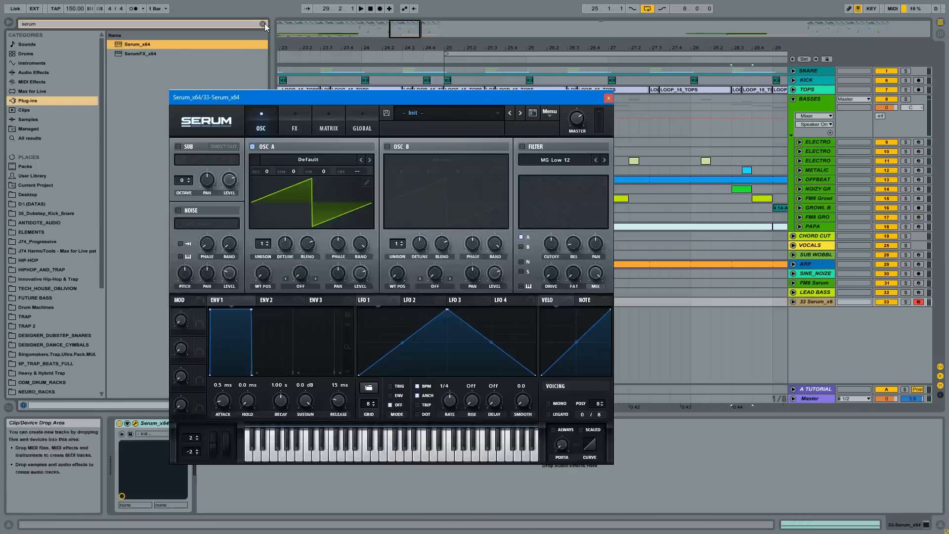
Step: Clear the plug-in search, hide the browser and move the Serum window to the middle of the arrangement
left_click(263, 23)
left_click_drag(265, 35, 239, 38)
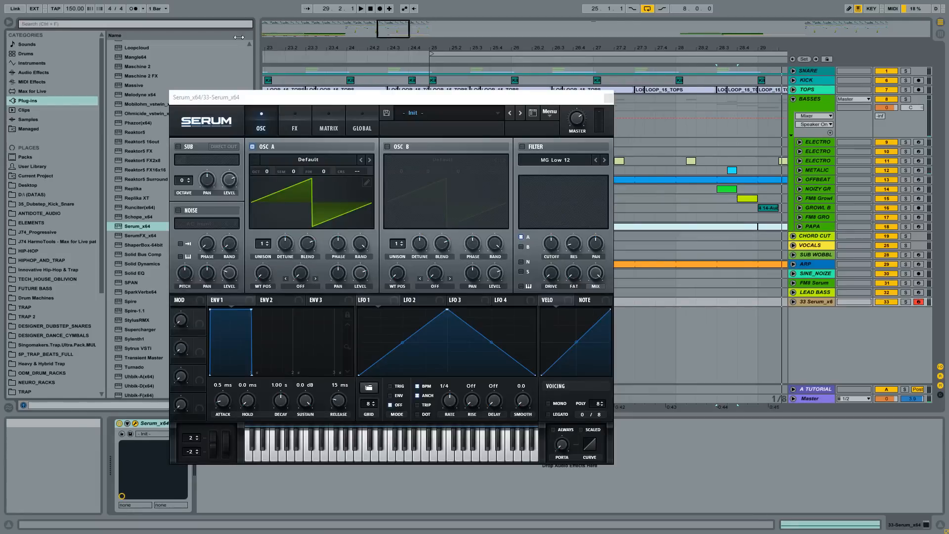
left_click(9, 22)
left_click_drag(296, 97, 398, 113)
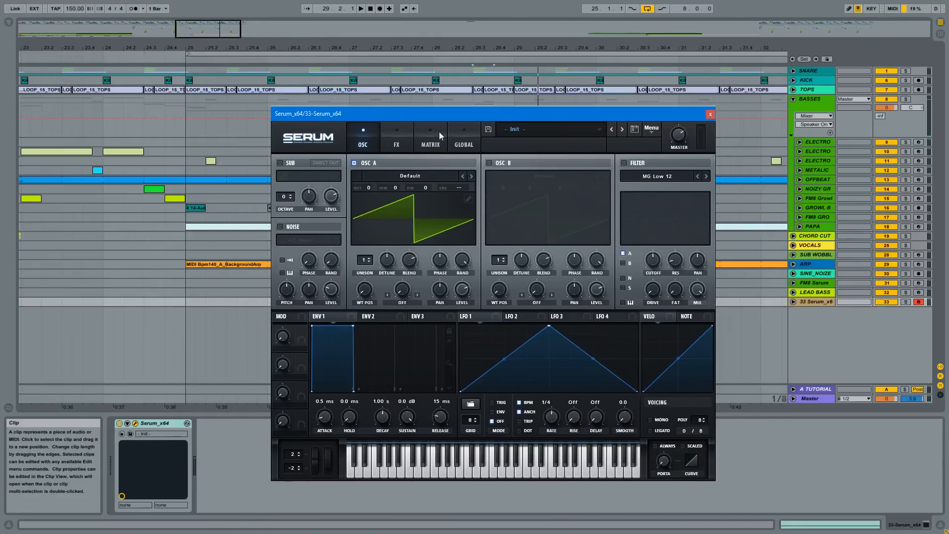
Step: Load the GROWL_01 preset from Serum's LETSYNTHESIZE_PATCHES user folder
left_click(501, 130)
mouse_move(537, 238)
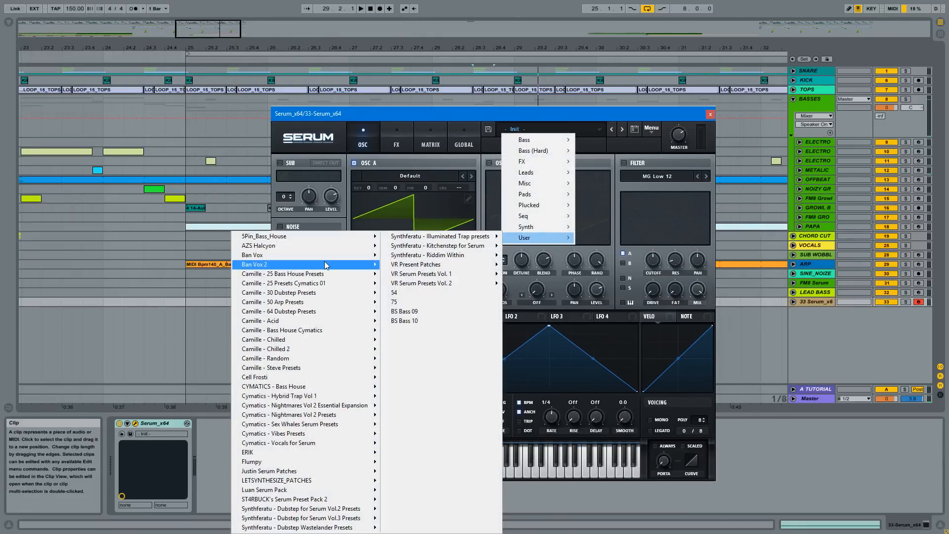
mouse_move(299, 482)
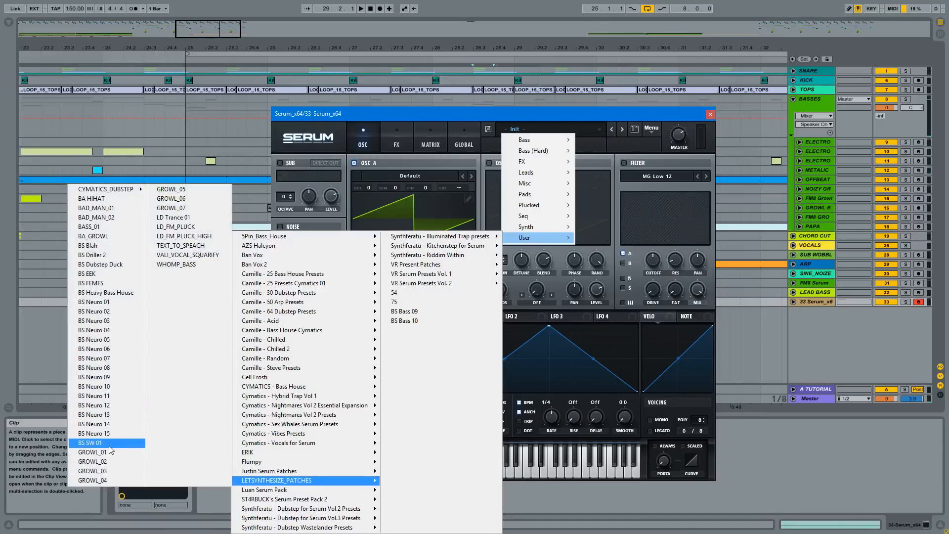
left_click(109, 455)
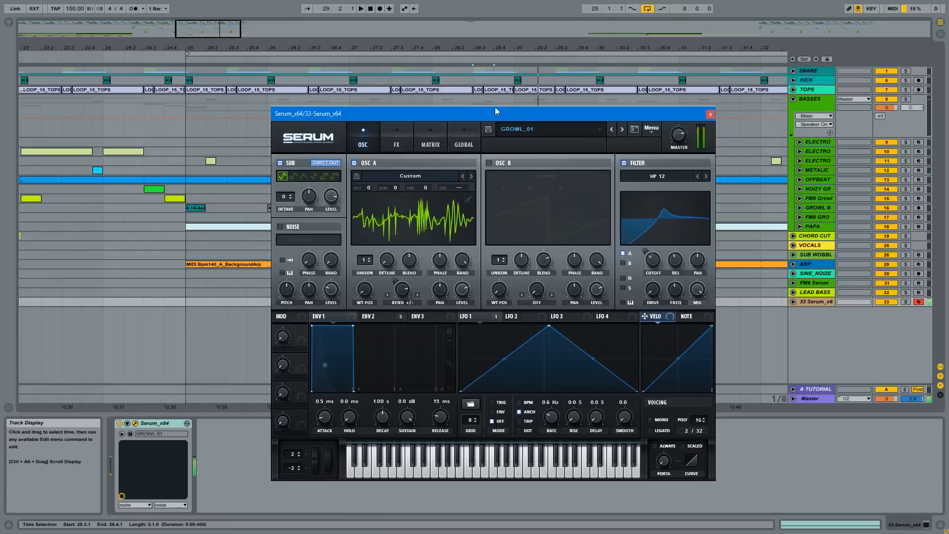
Step: Audition the Serum presets GROWL_02, GROWL_03 and GROWL_04 in turn, and load GROWL_05
left_click(621, 129)
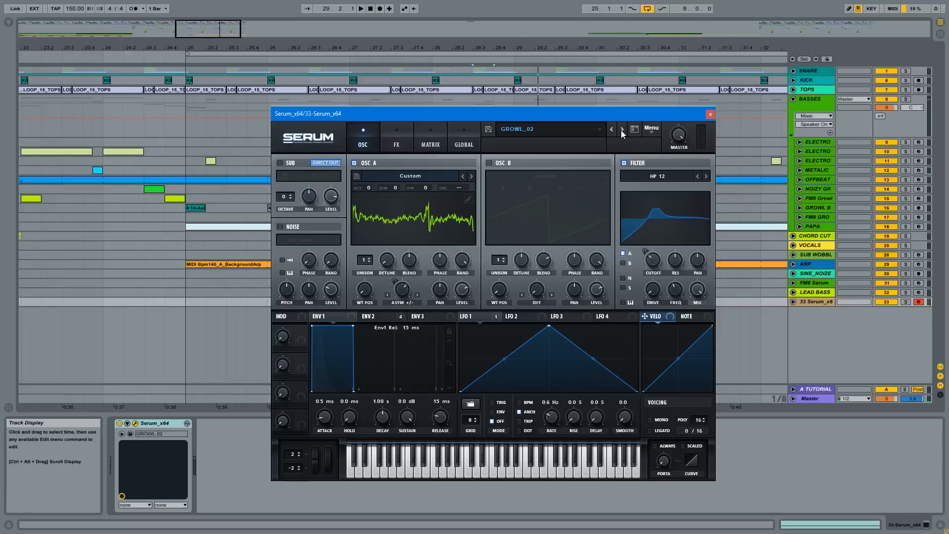
left_click(621, 129)
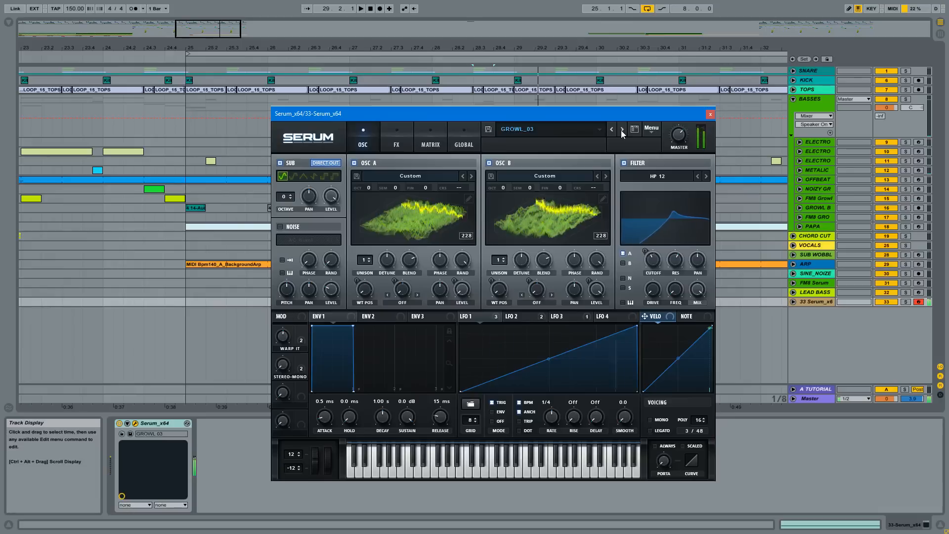
left_click(621, 130)
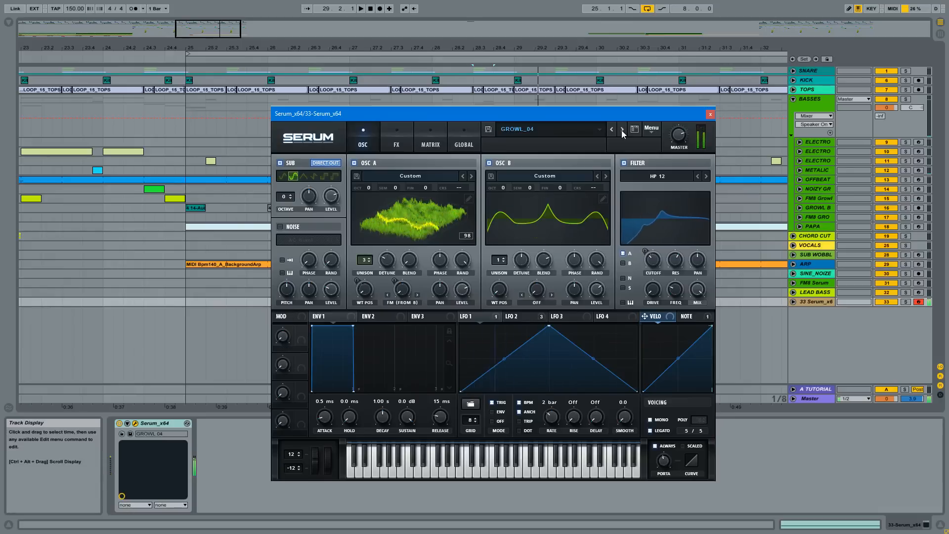
mouse_move(653, 264)
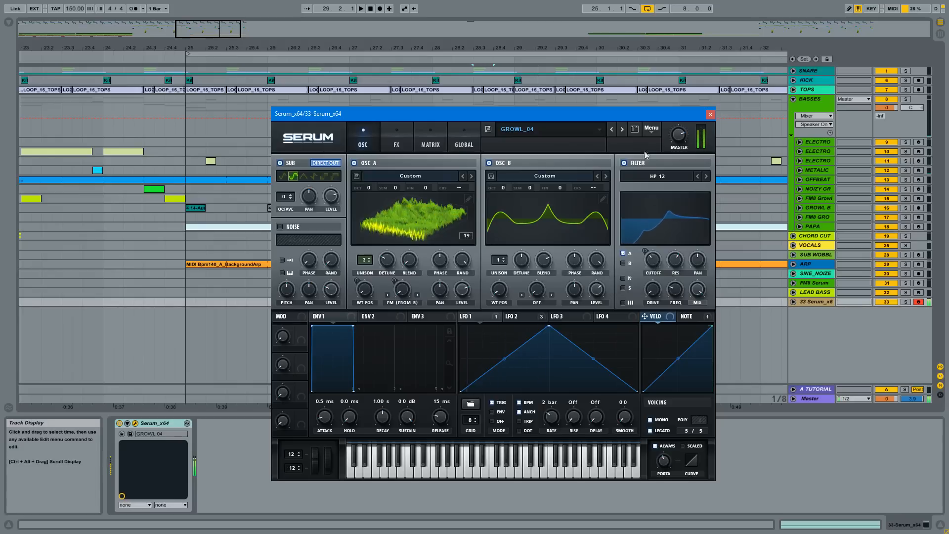
left_click(621, 130)
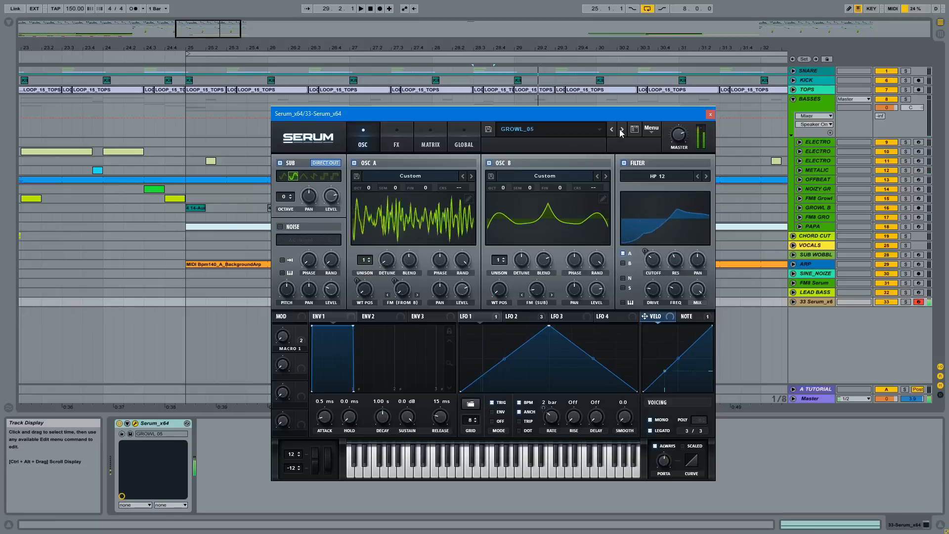
Step: Show Serum's oscillator A wavetable in 3D, audition the presets GROWL_06 and GROWL_07, and move on to LD Trance 01
left_click(464, 211)
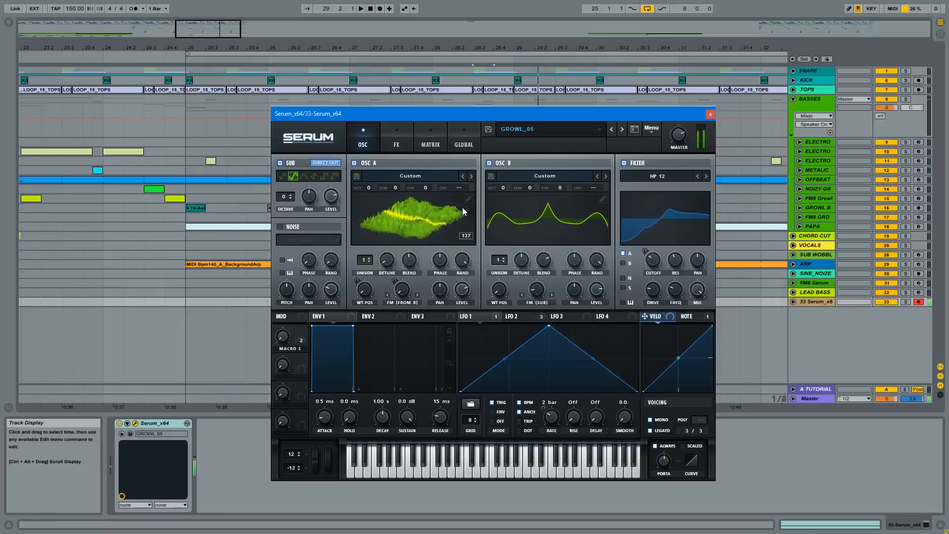
left_click(622, 129)
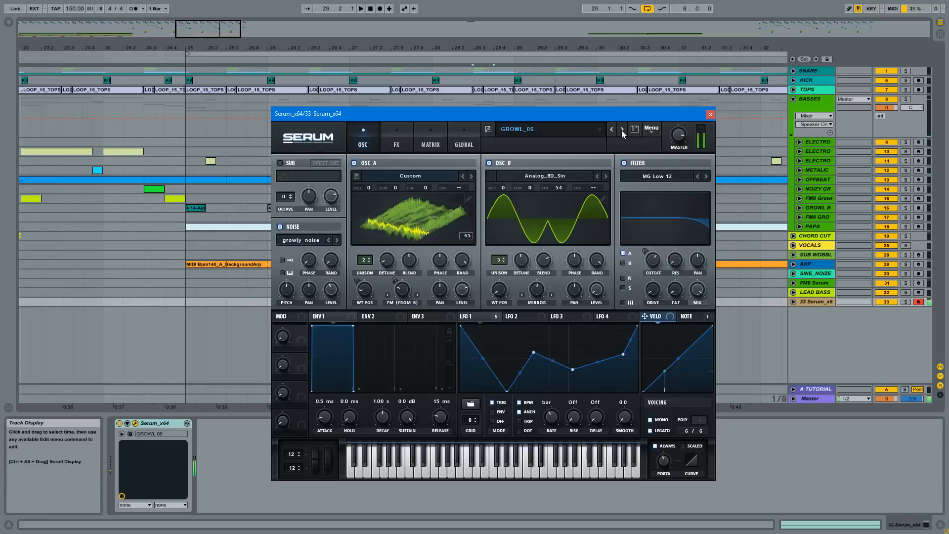
left_click(621, 130)
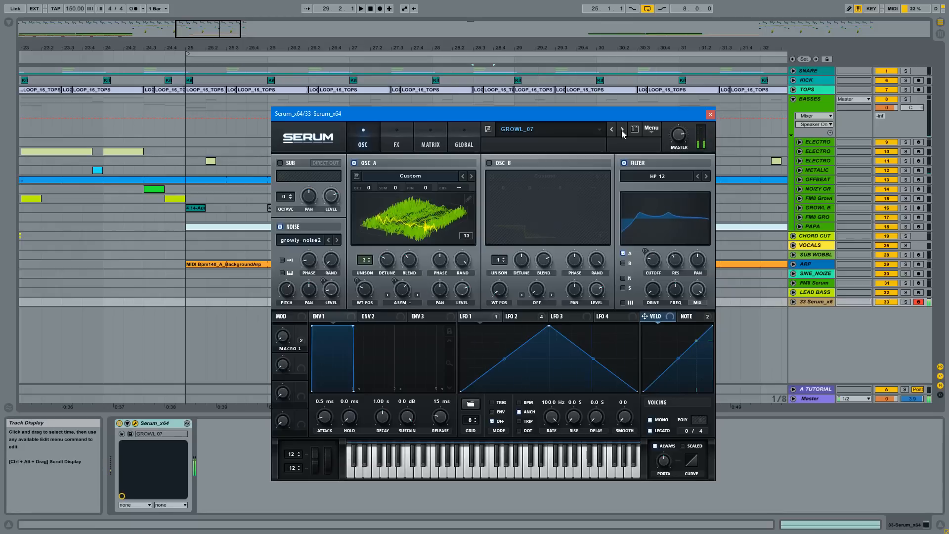
left_click(622, 129)
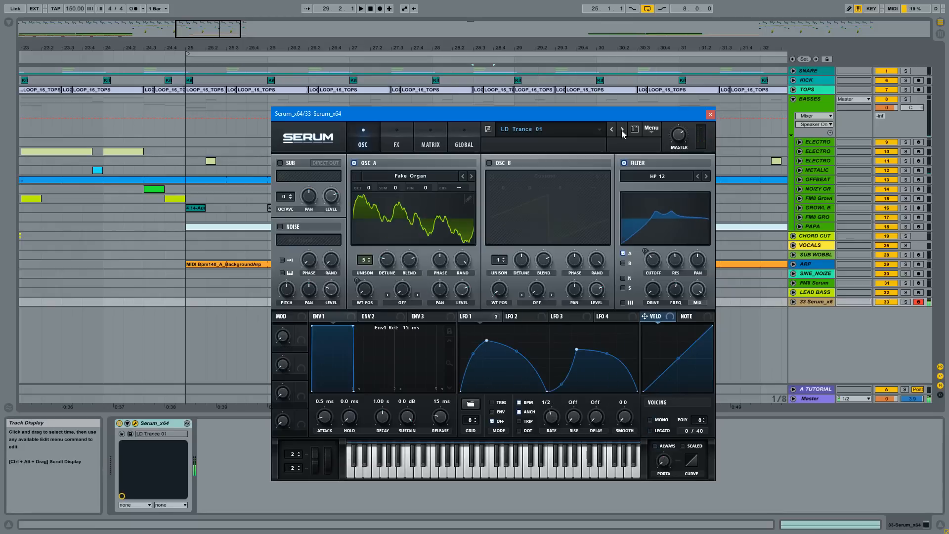
Step: Close the Serum window and select the BASSES group to show its device chain, leaving the group unfolded
left_click(710, 115)
left_click_drag(436, 48, 436, 21)
left_click(793, 99)
left_click(813, 102)
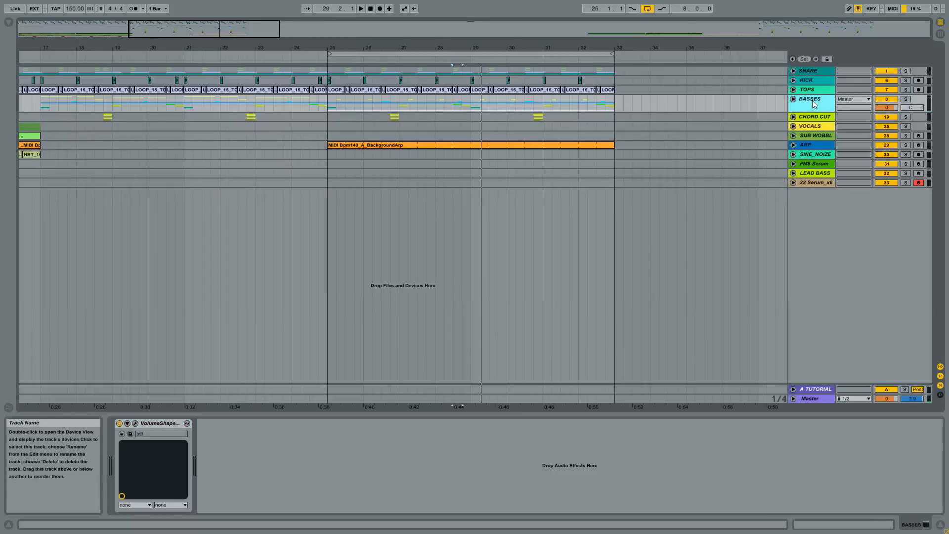
left_click(793, 100)
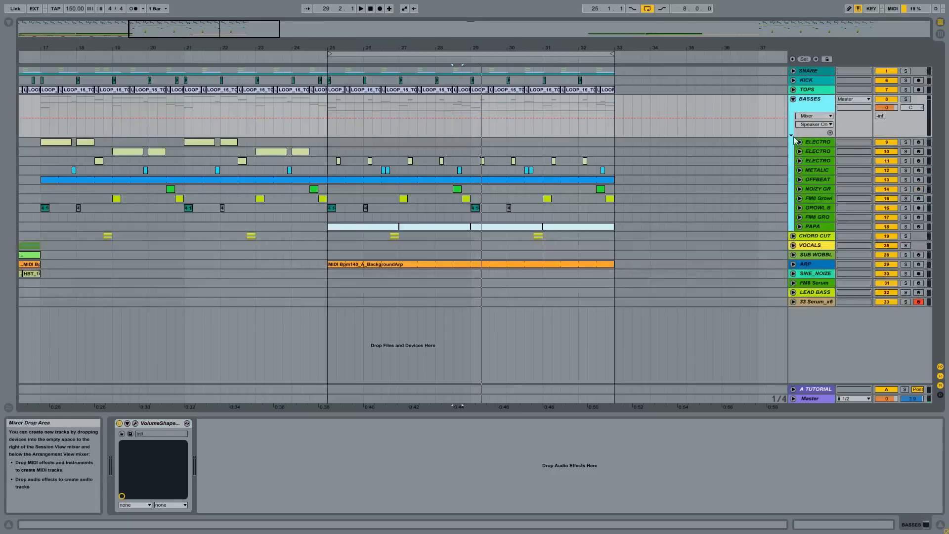
Step: Unfold the FM8 GROWL track, arm it for recording, and view its FM8 plug-in window before closing it
left_click(813, 218)
left_click(798, 218)
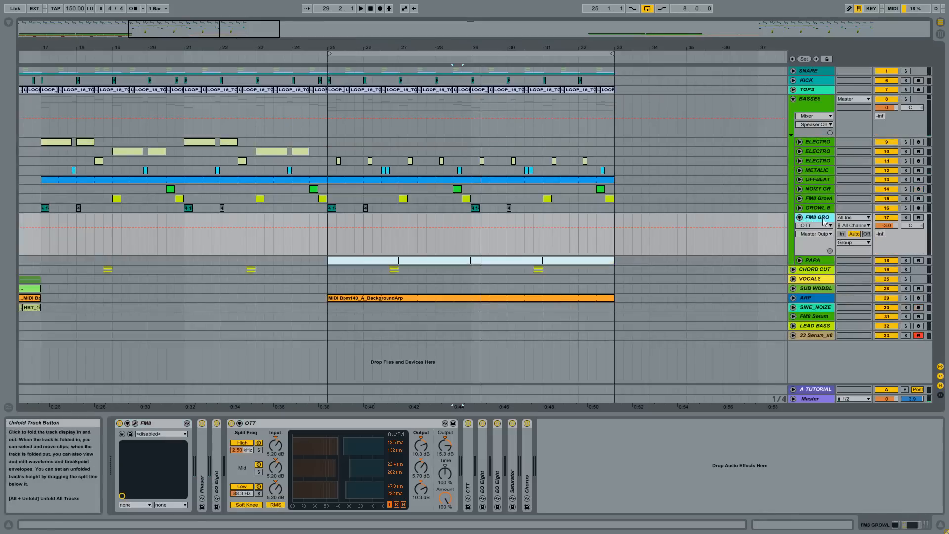
left_click(918, 217)
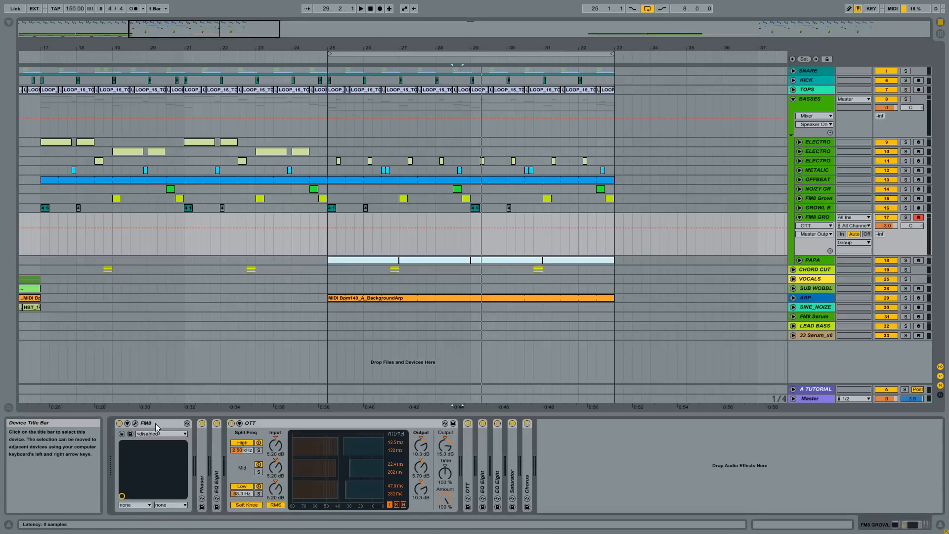
left_click(135, 423)
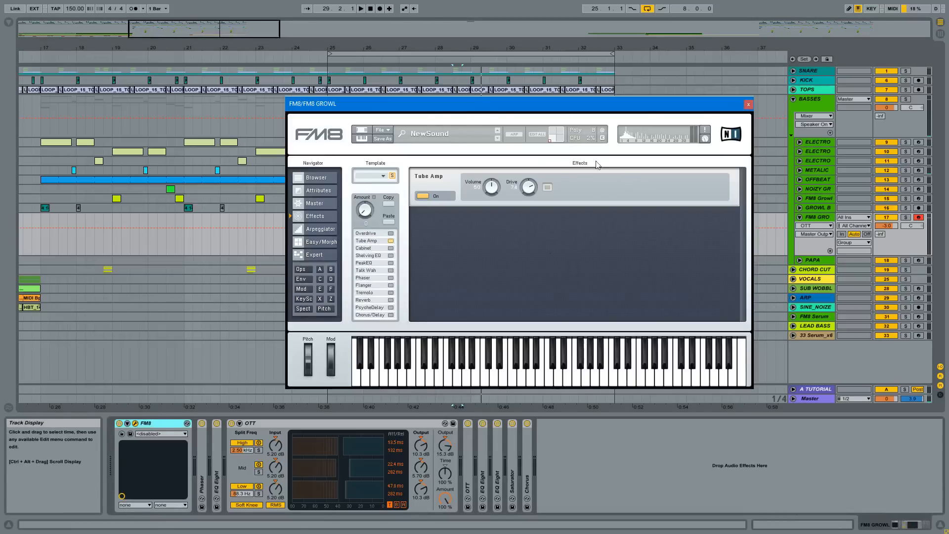
left_click(748, 104)
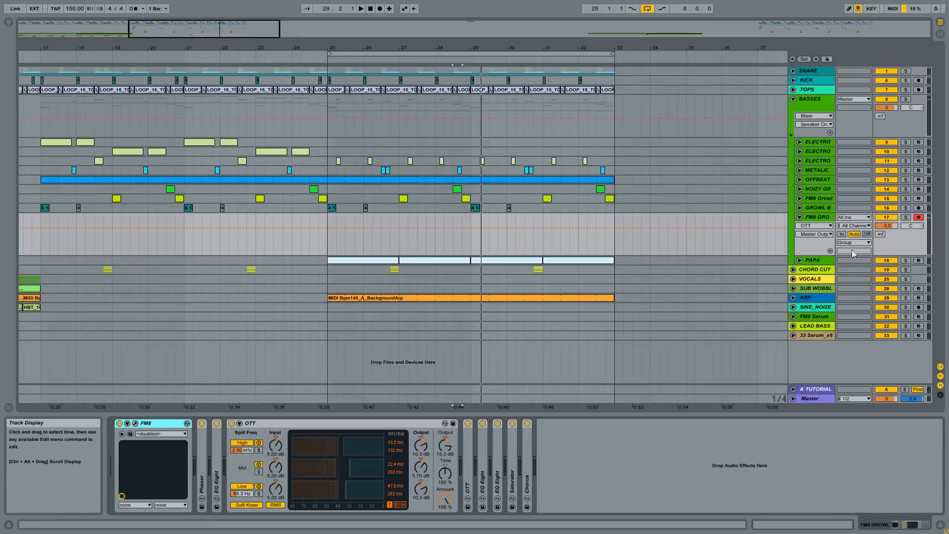
Step: Collapse the expanded OTT device on the FM8 GROWL track and select bars 25 to 29 in its lane
left_click(818, 217)
double_click(357, 425)
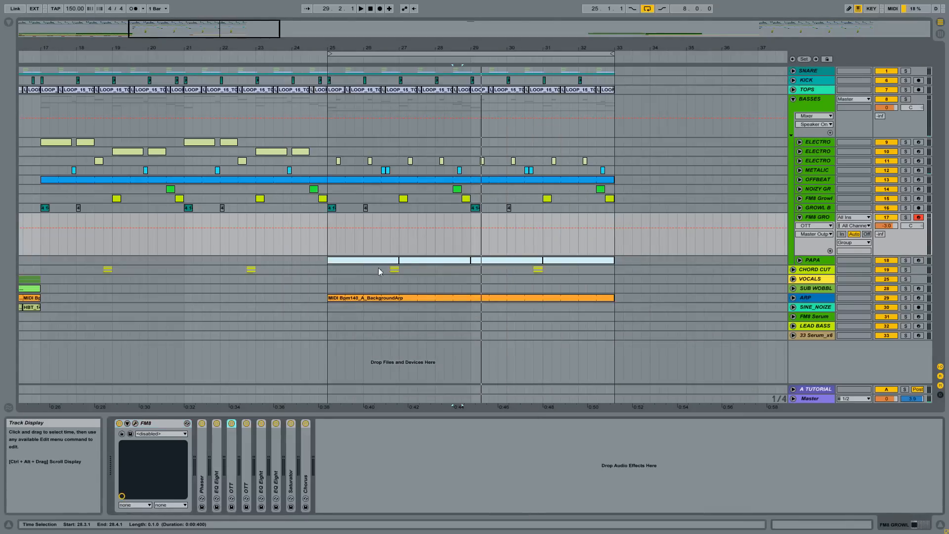
left_click_drag(472, 243, 403, 243)
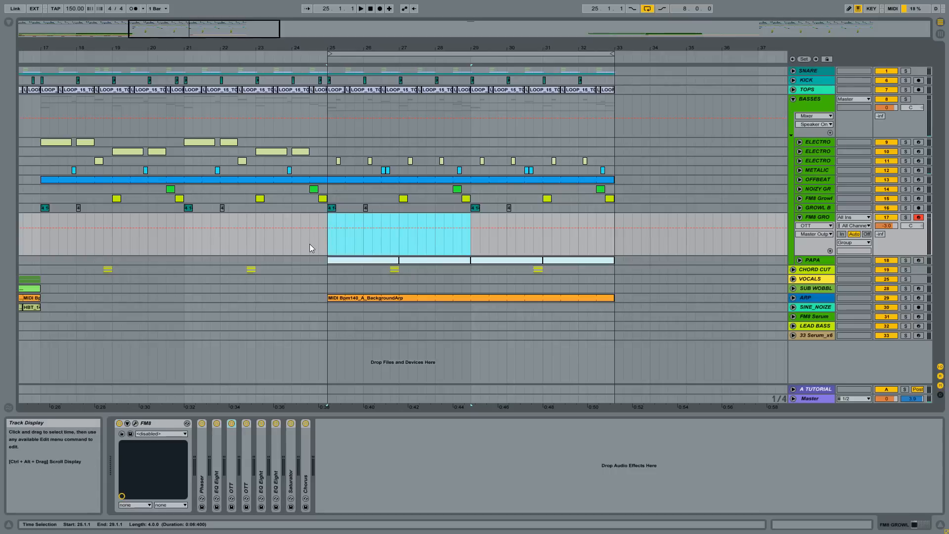
Step: Fold the FM8 GROWL track and select the loop range from bar 25 to bar 33 across all tracks
left_click(823, 221)
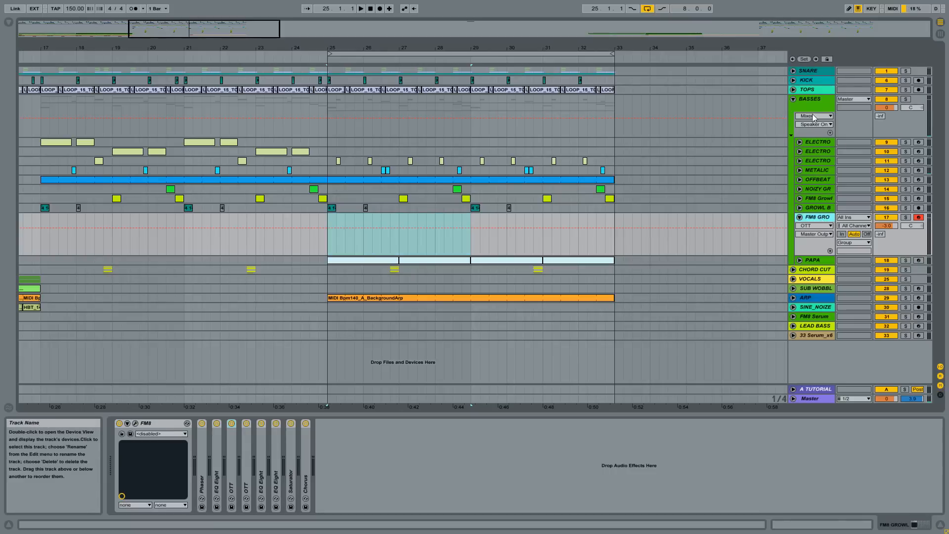
left_click(799, 218)
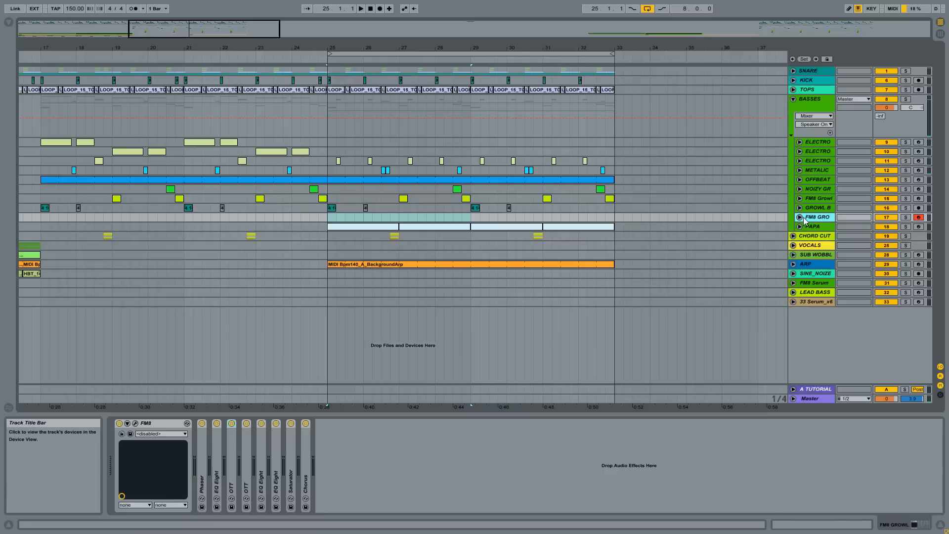
left_click(799, 217)
left_click(170, 423)
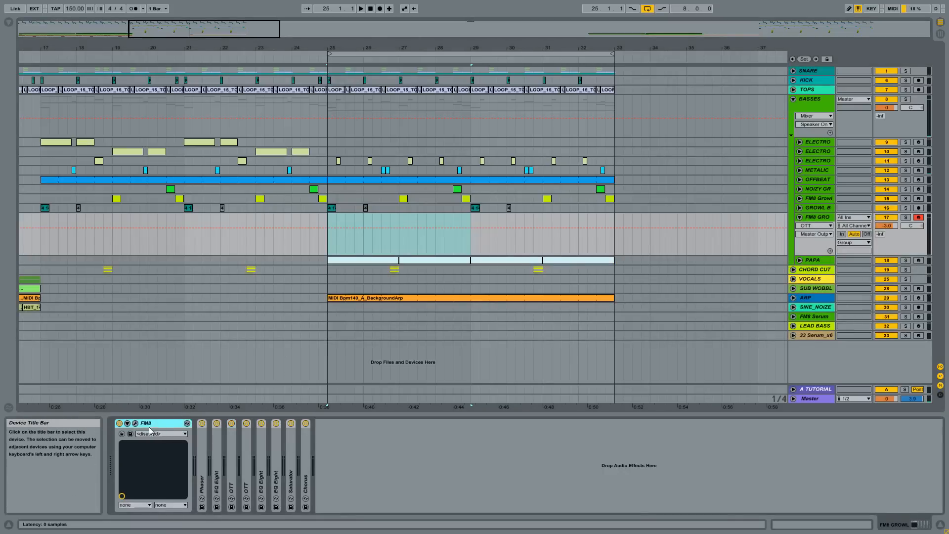
left_click(474, 53)
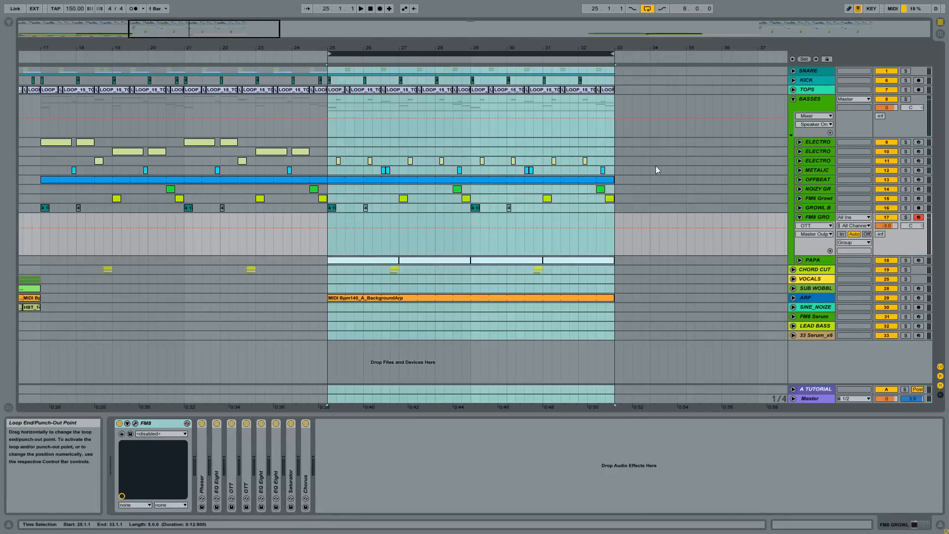
left_click(797, 217)
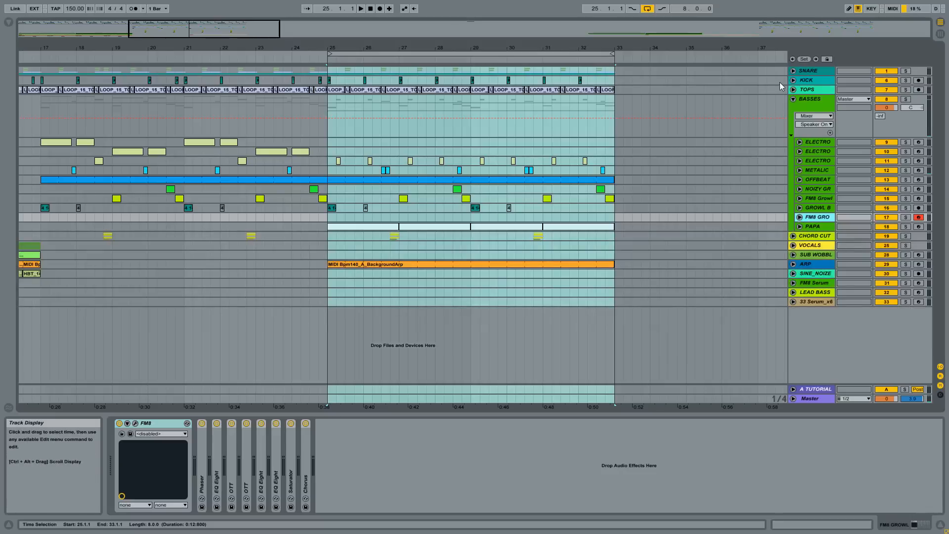
left_click(466, 51)
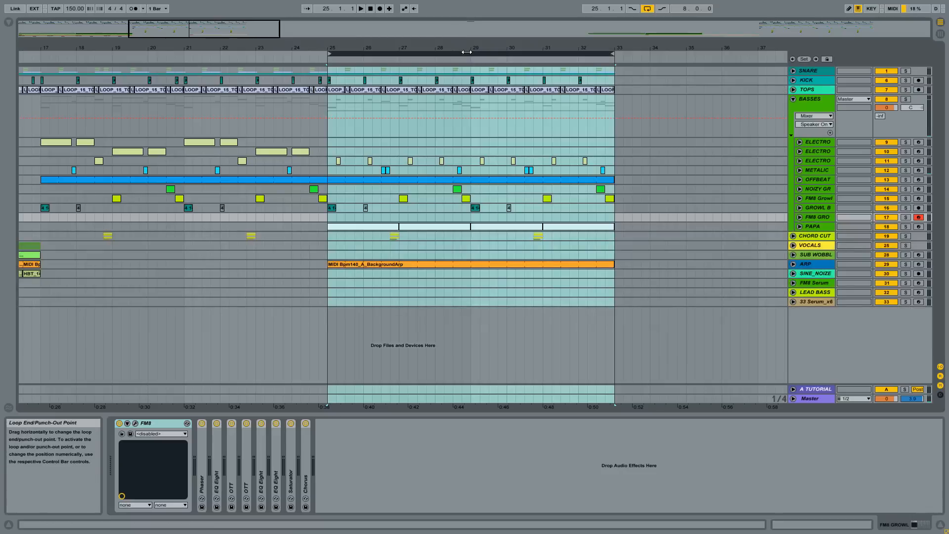